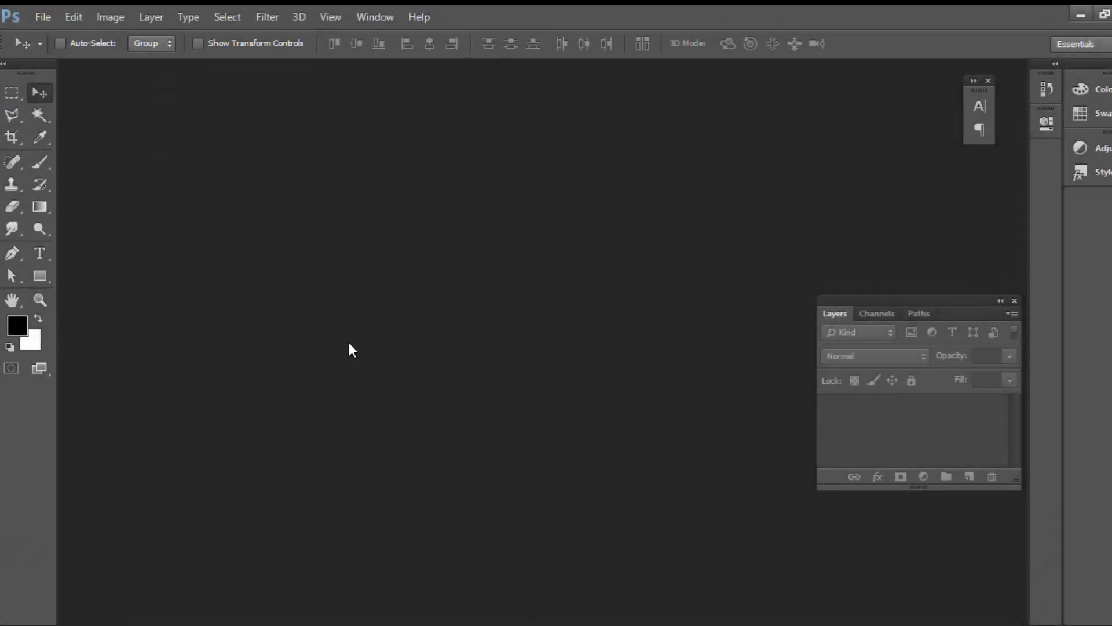
Create a new custom document 851 × 315 pixels at 72 pixels/inch.
left_click(43, 18)
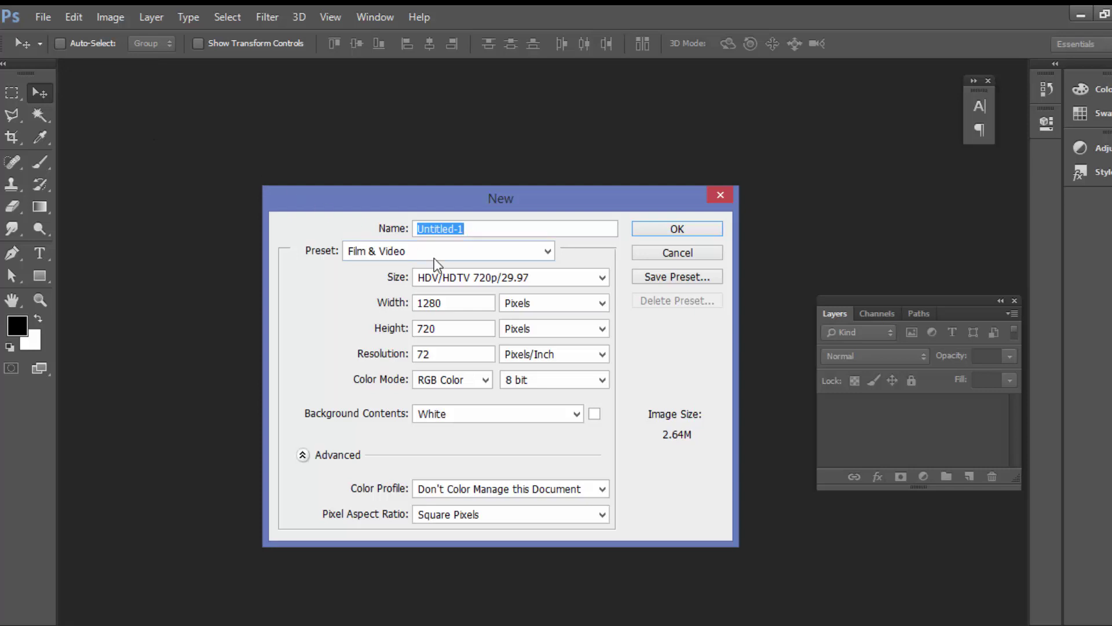
left_click(435, 255)
left_click(404, 413)
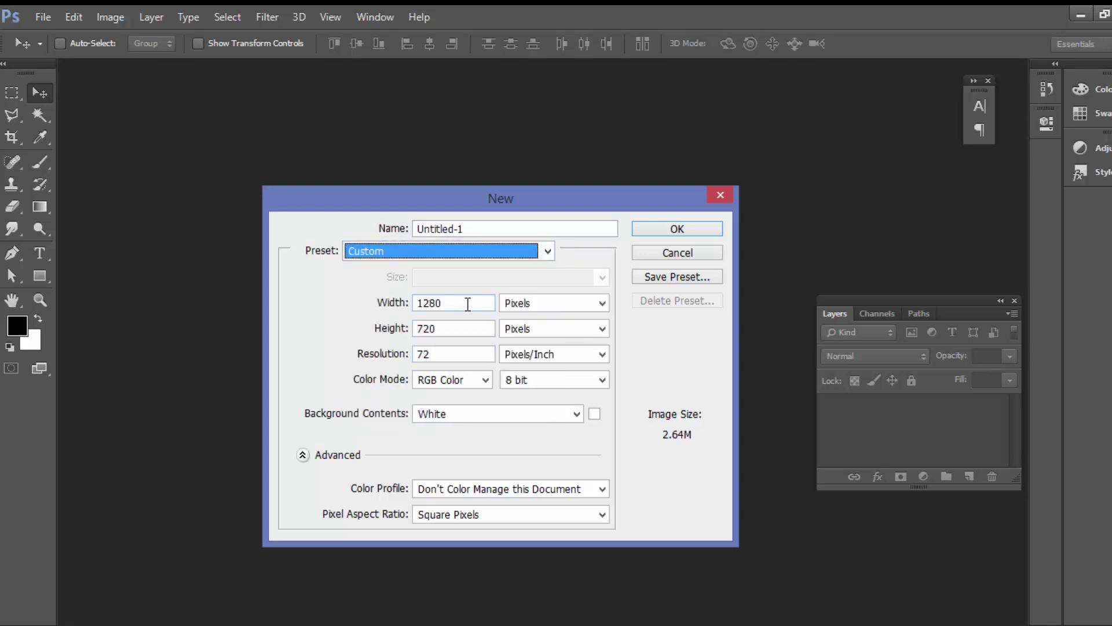
left_click_drag(467, 304, 352, 293)
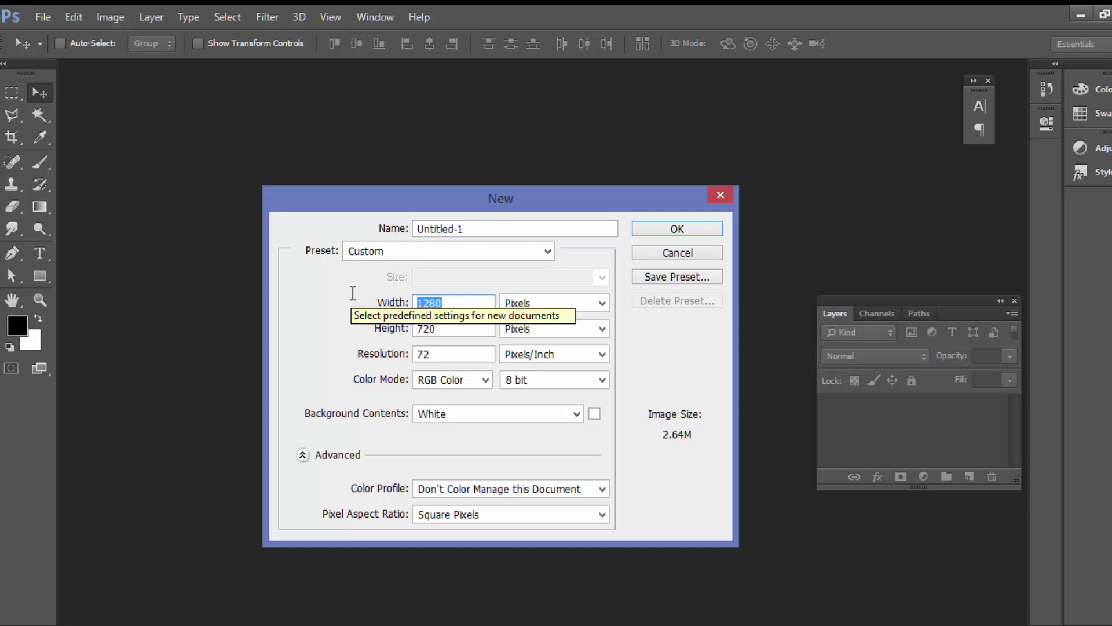
type("851")
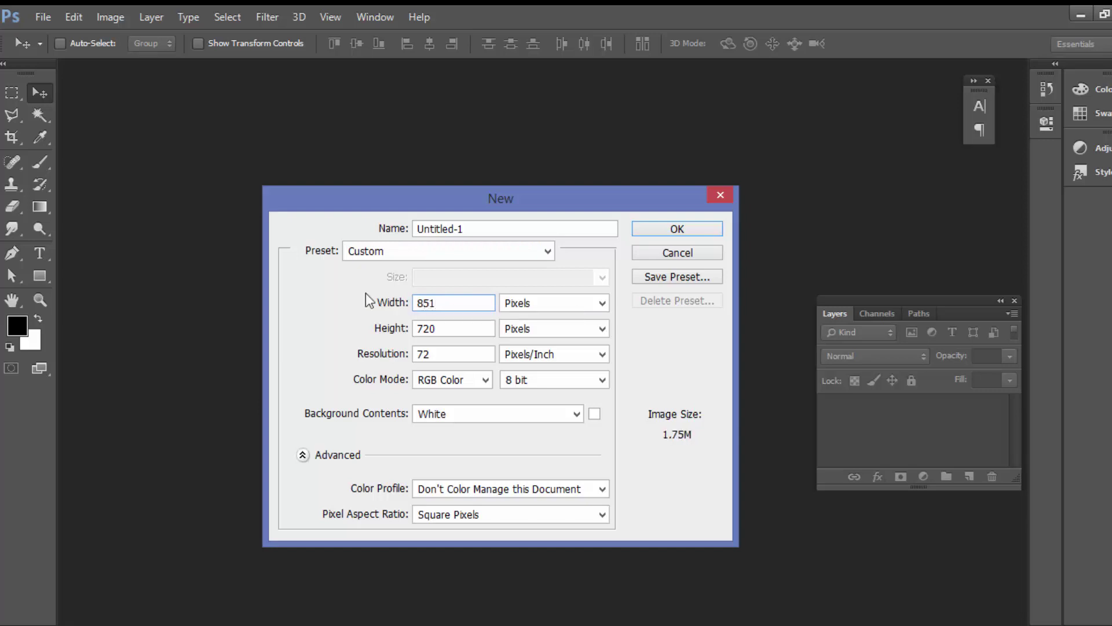
left_click_drag(451, 329, 388, 323)
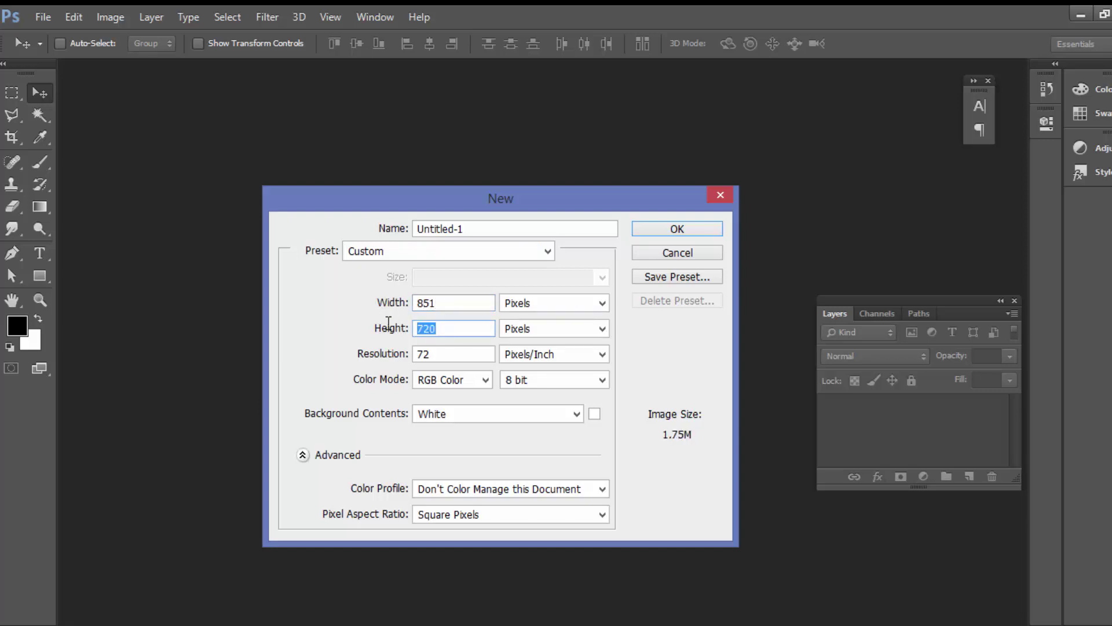
type("315")
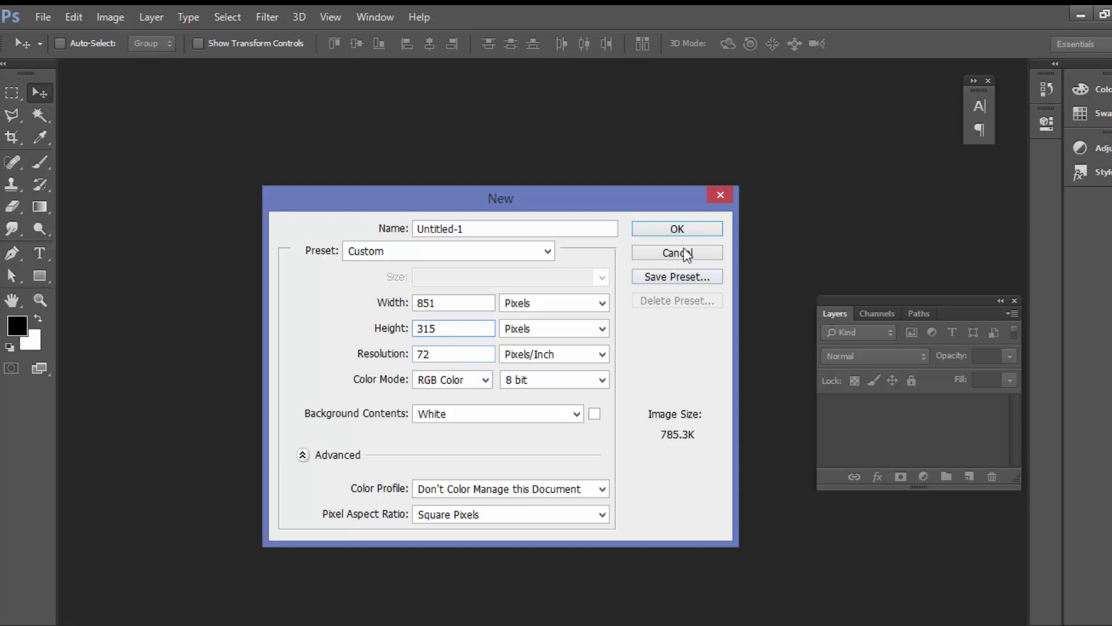
left_click(693, 230)
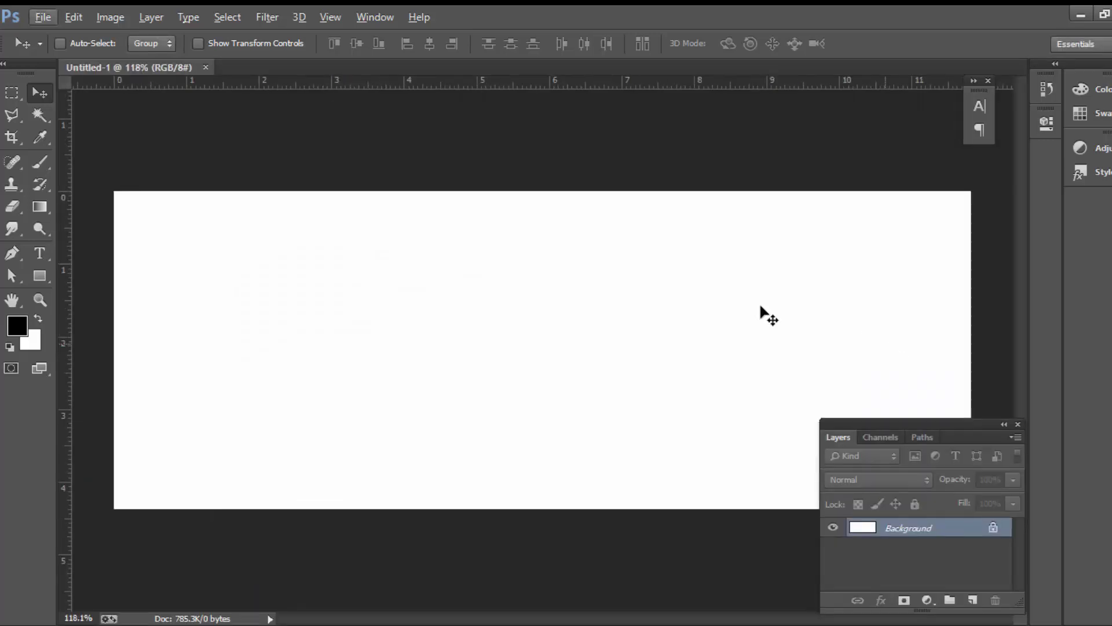
Draw a black Pen-tool triangle through the canvas top-left, bottom-right and bottom-left corners.
left_click(19, 255)
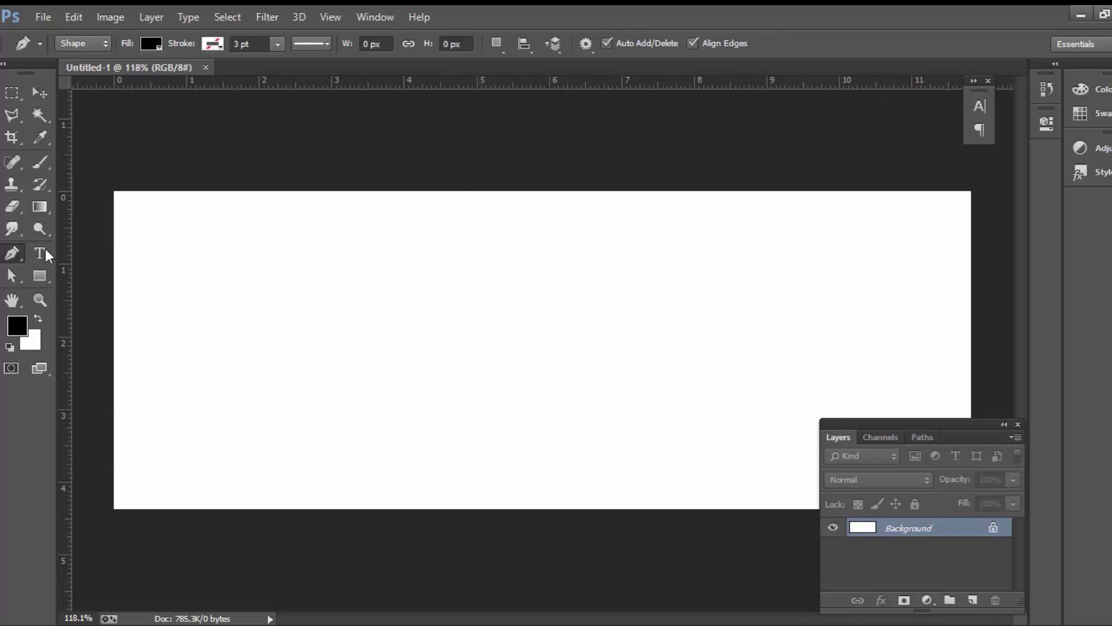
left_click(106, 184)
scroll(129, 219, "down", 4)
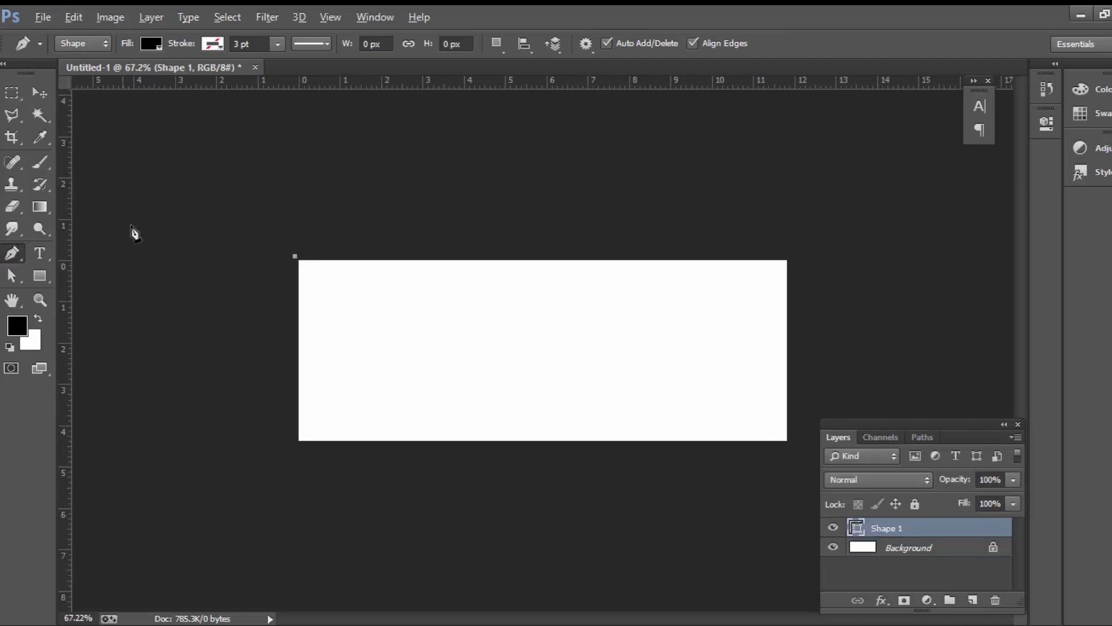
left_click(803, 450)
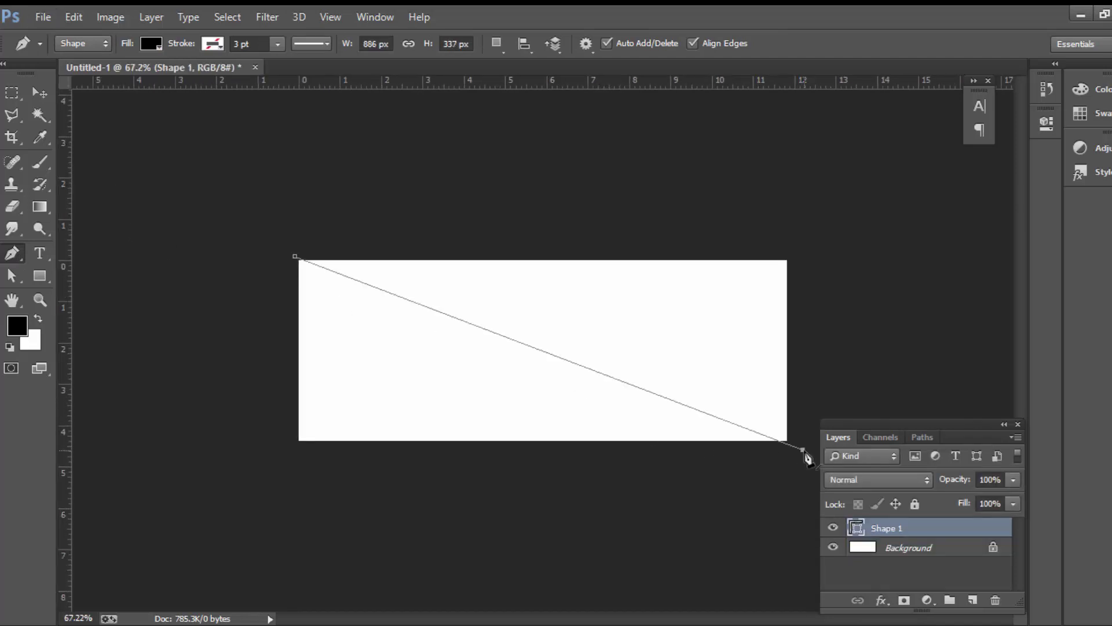
left_click_drag(807, 458, 811, 478)
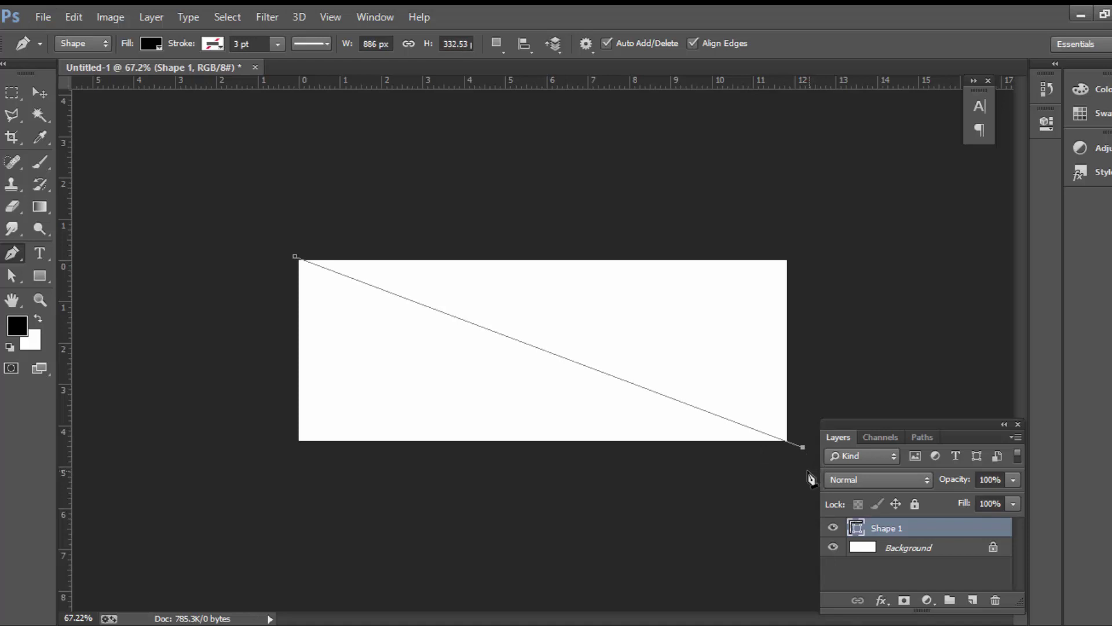
left_click(282, 462, "shift")
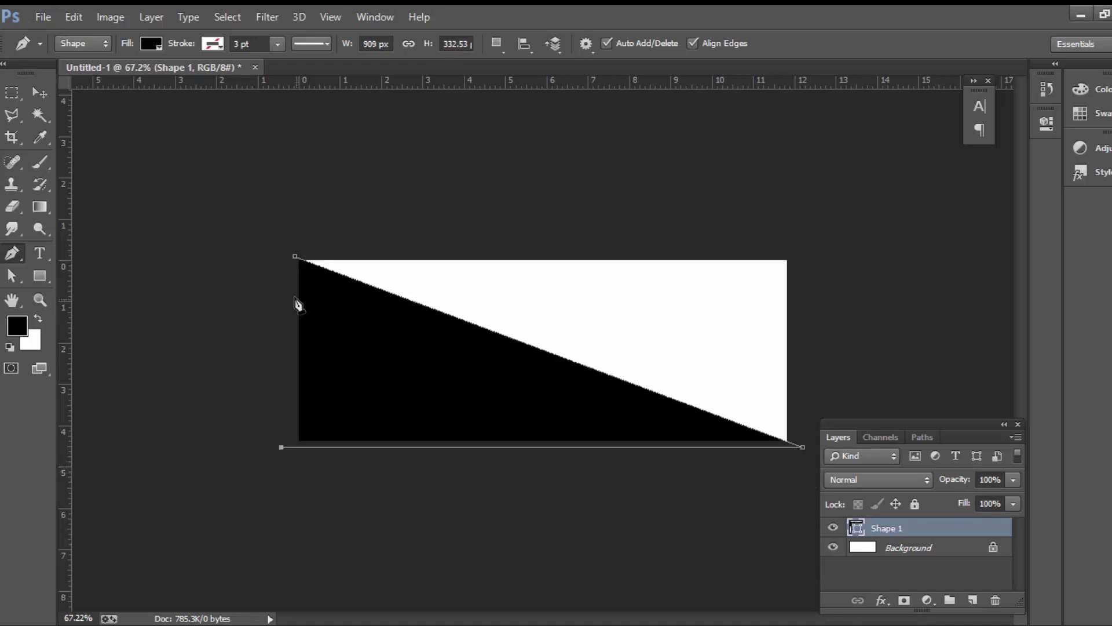
left_click(294, 258)
key("ctrl+plus")
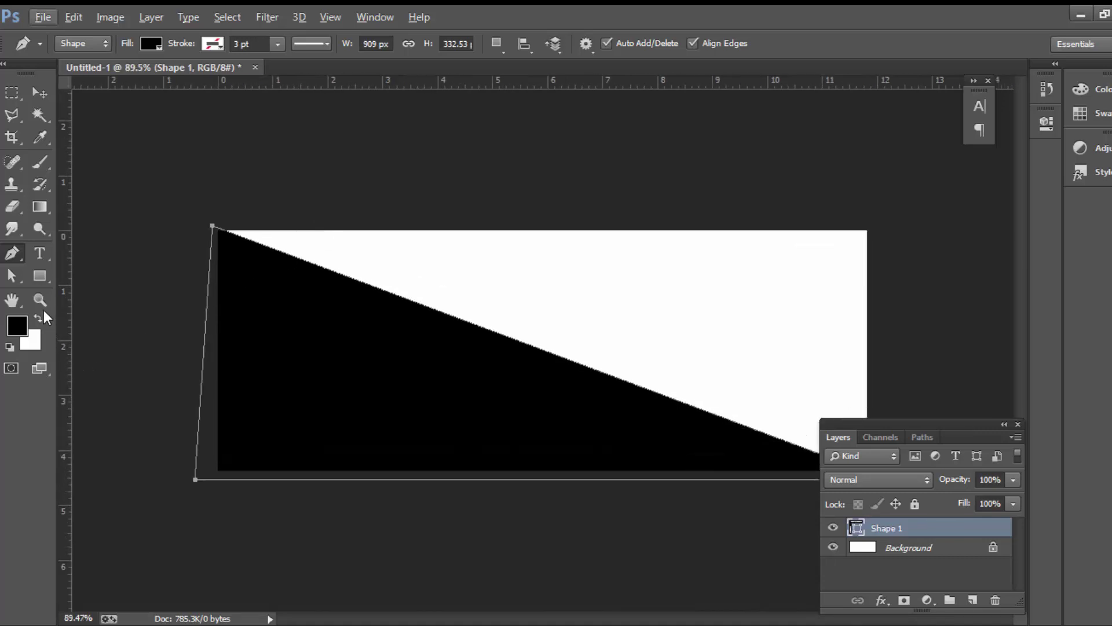
Nudge the triangle's top corner anchor into place with Direct Selection.
left_click(13, 277)
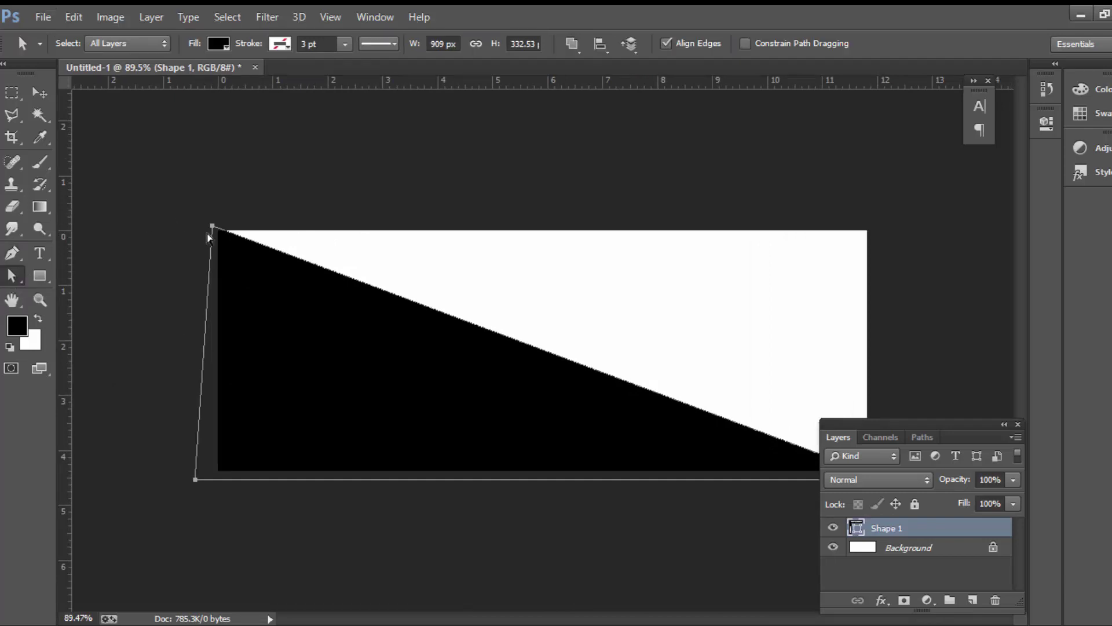
key("ctrl+plus")
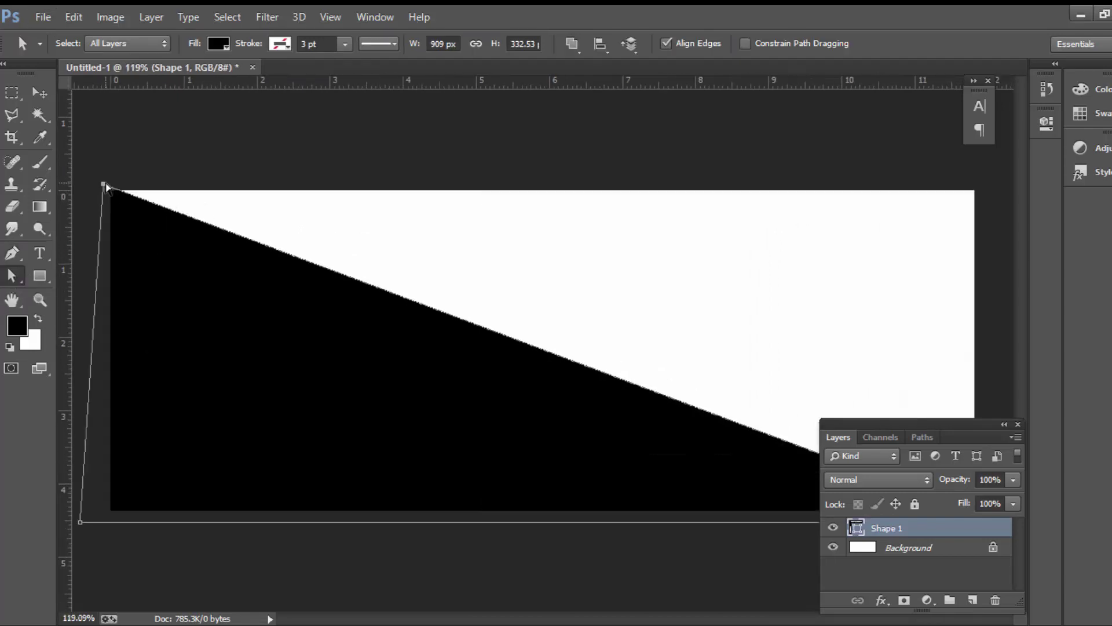
left_click(103, 185)
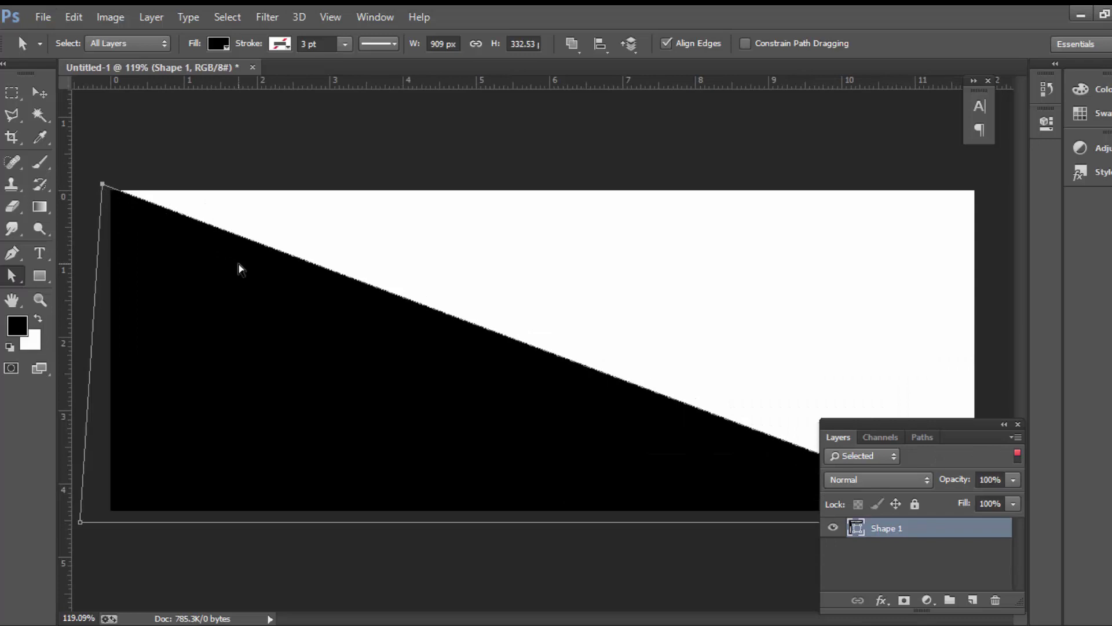
key("Down")
key("Down")
key("Down")
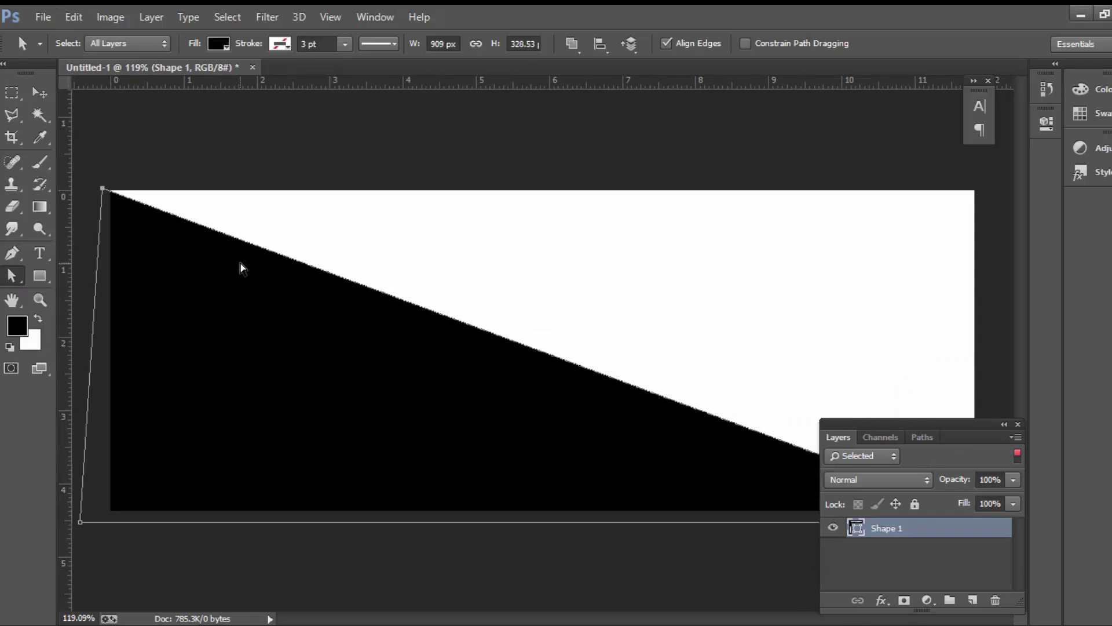
key("Down")
key("Up")
key("Up")
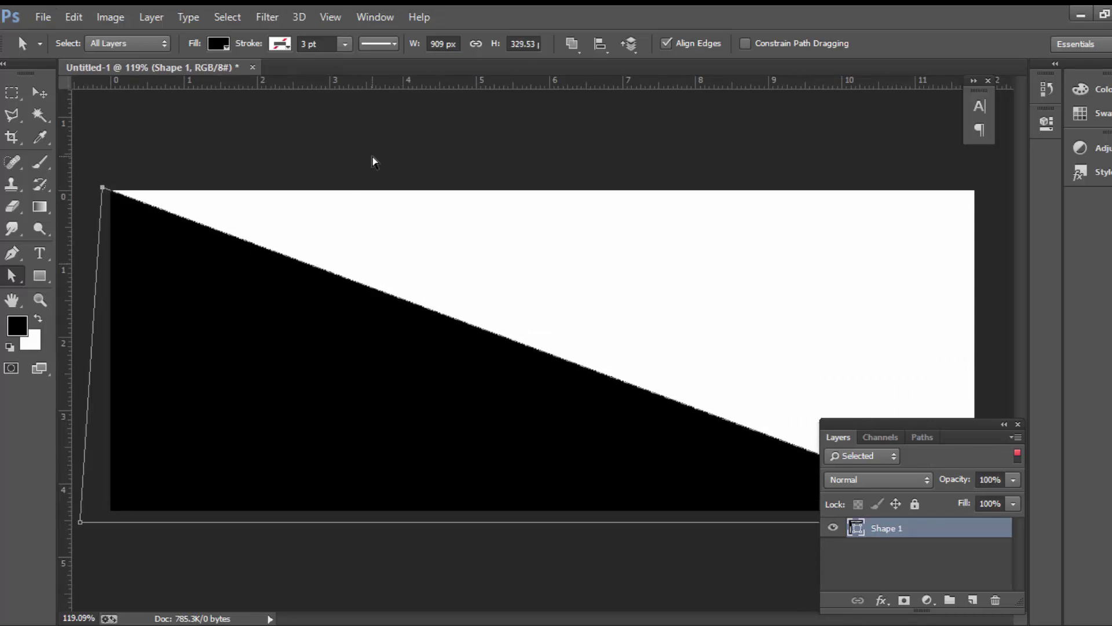
left_click(373, 161)
scroll(389, 184, "down", 2)
scroll(387, 190, "down", 1)
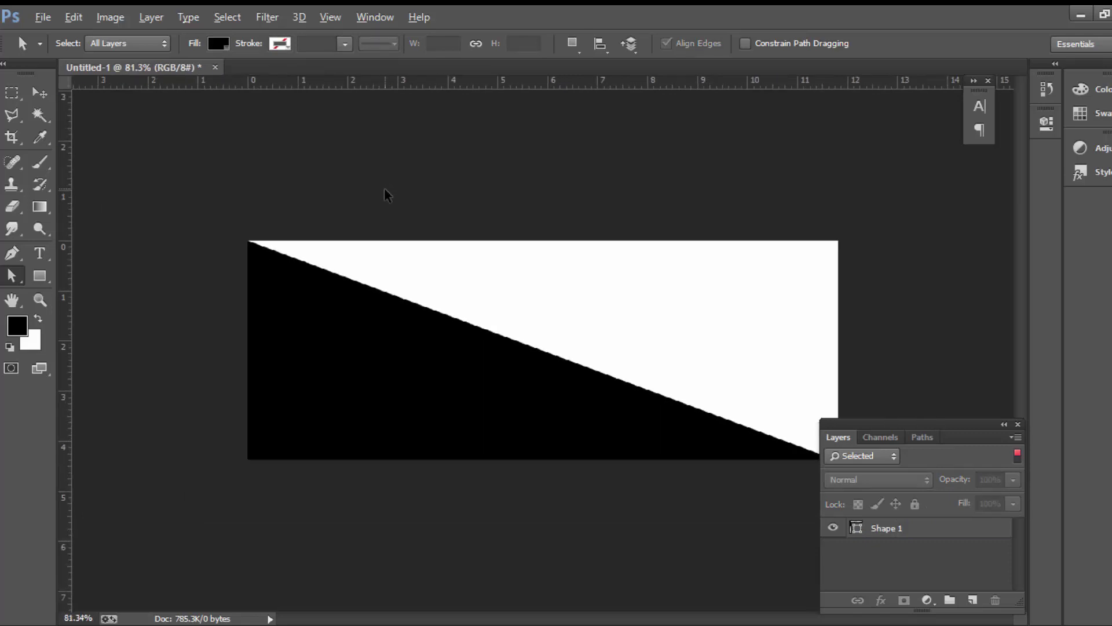
scroll(386, 191, "down", 1)
key("alt")
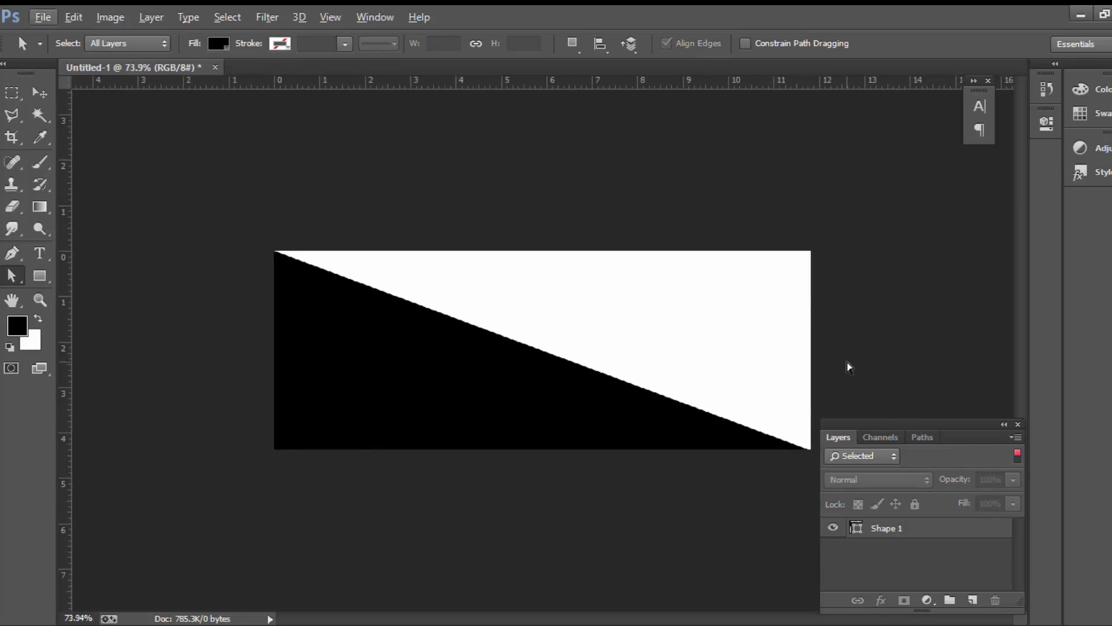
scroll(847, 366, "up", 1)
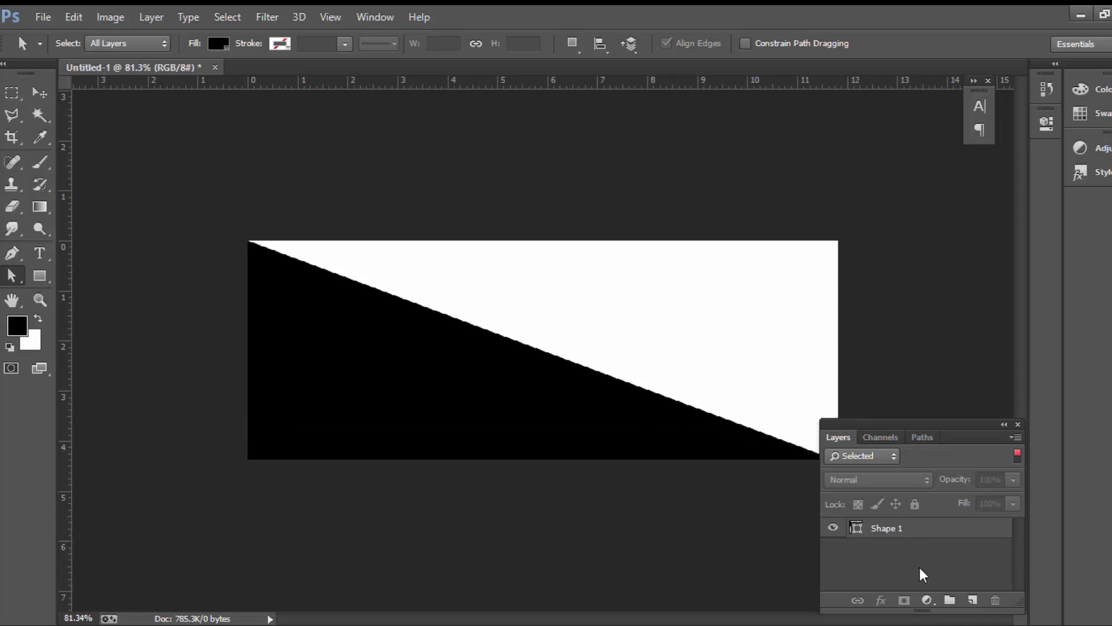
Add a grey Solid Color fill layer beneath the triangle layer.
left_click(929, 601)
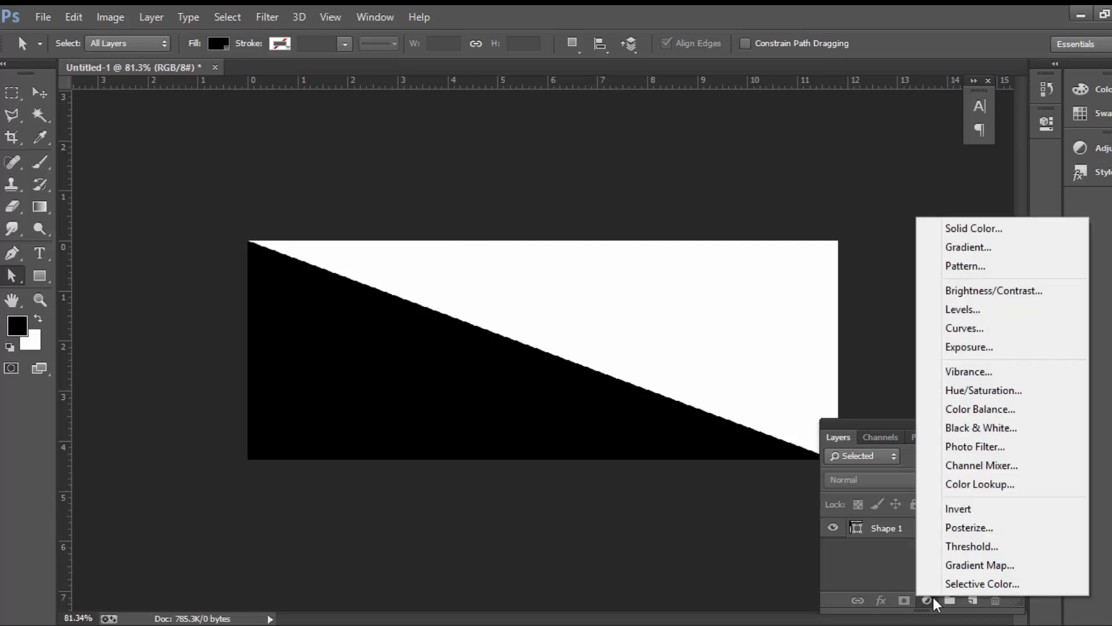
left_click(986, 229)
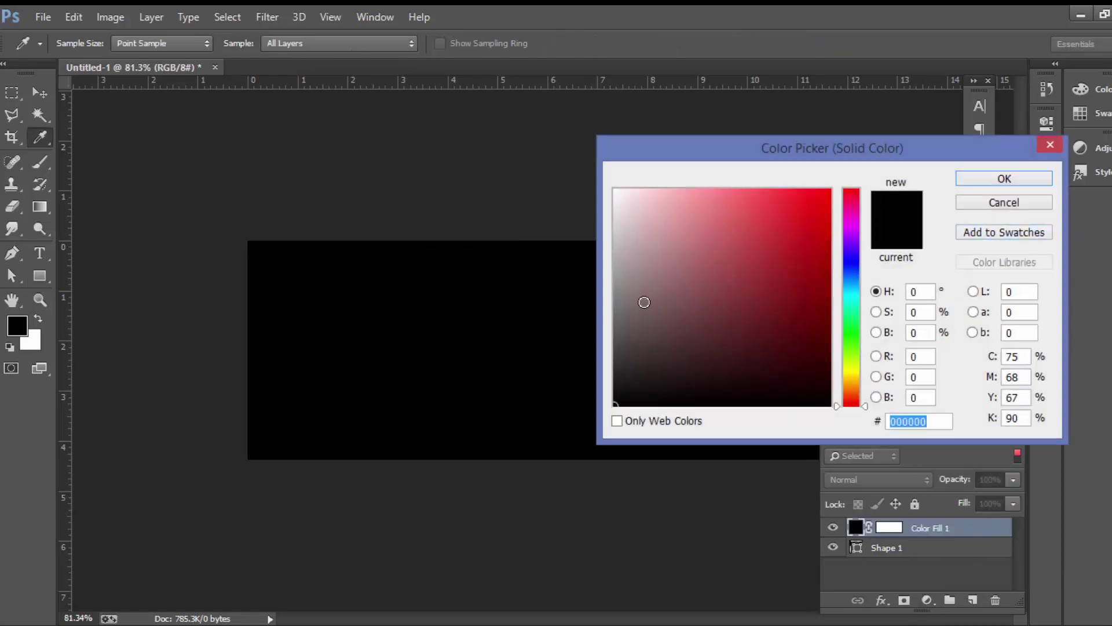
left_click(627, 316)
left_click_drag(627, 316, 615, 324)
left_click(1035, 182)
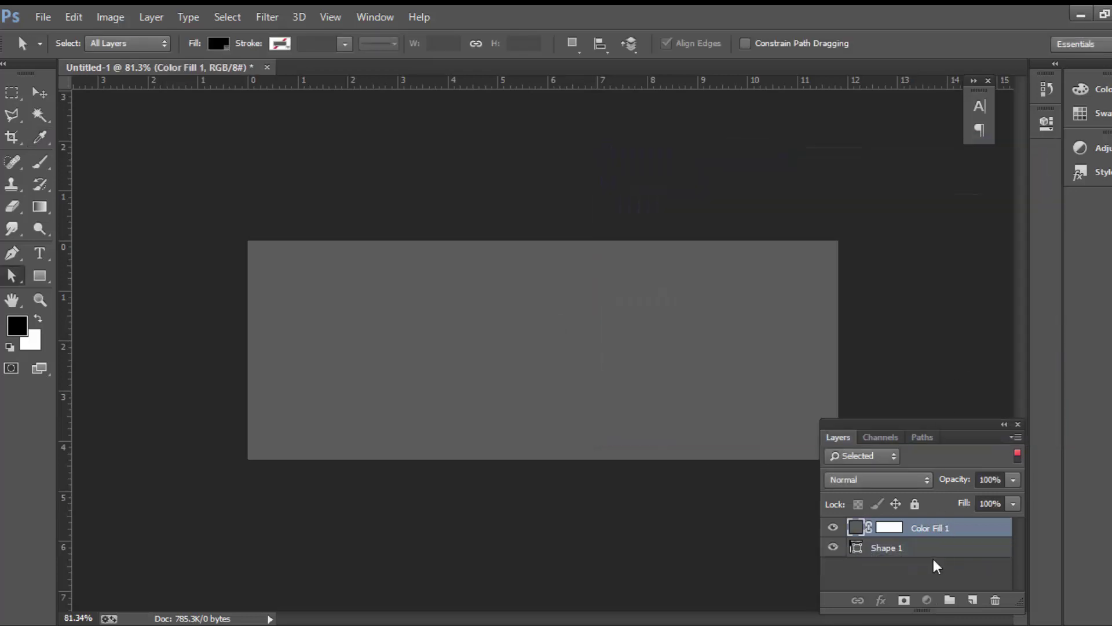
left_click_drag(941, 529, 931, 525)
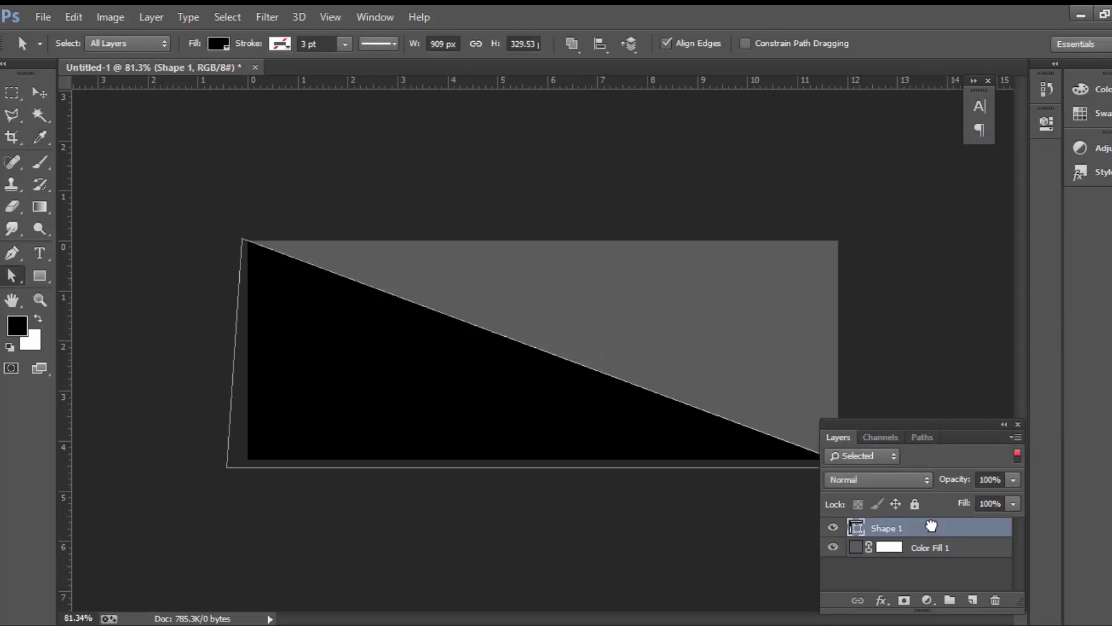
Change the triangle's fill colour to light blue.
left_click(37, 92)
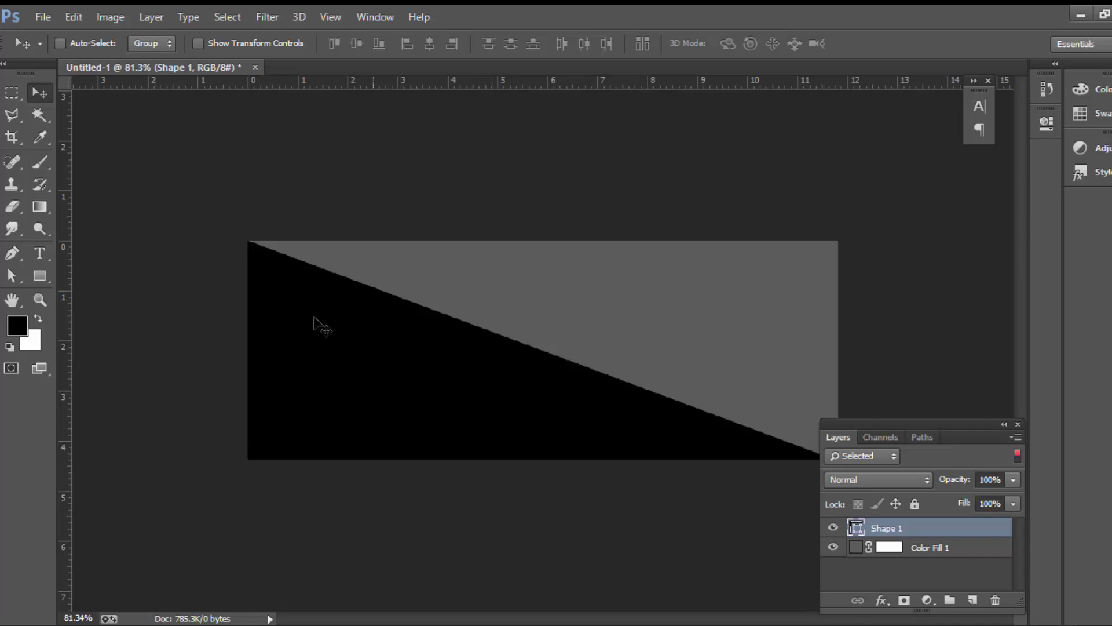
left_click(37, 280)
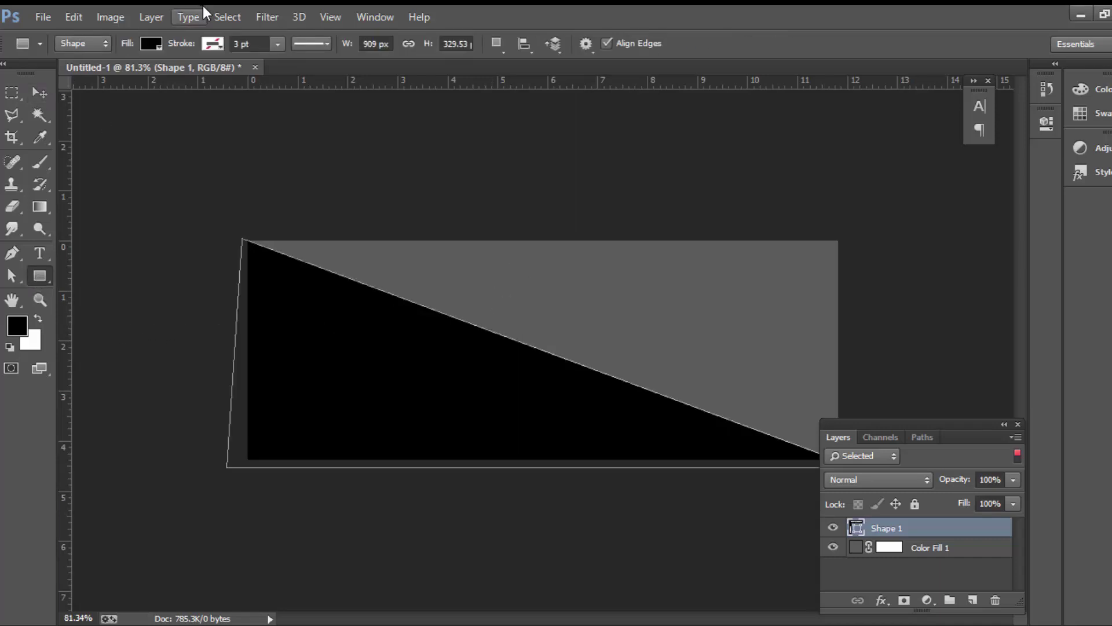
left_click(151, 44)
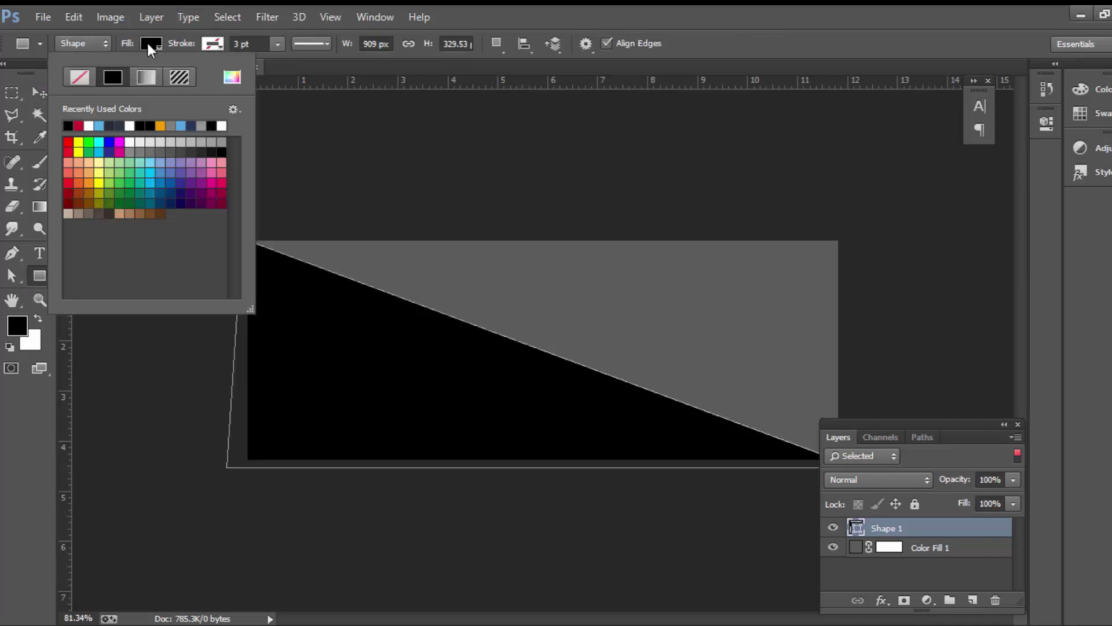
left_click(100, 125)
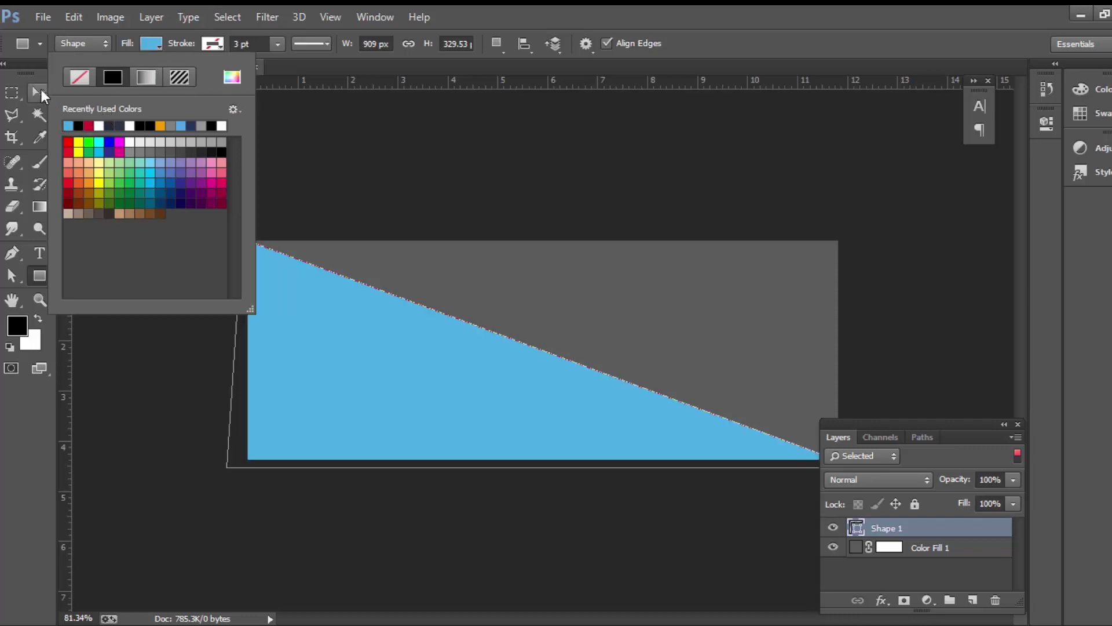
left_click(41, 91)
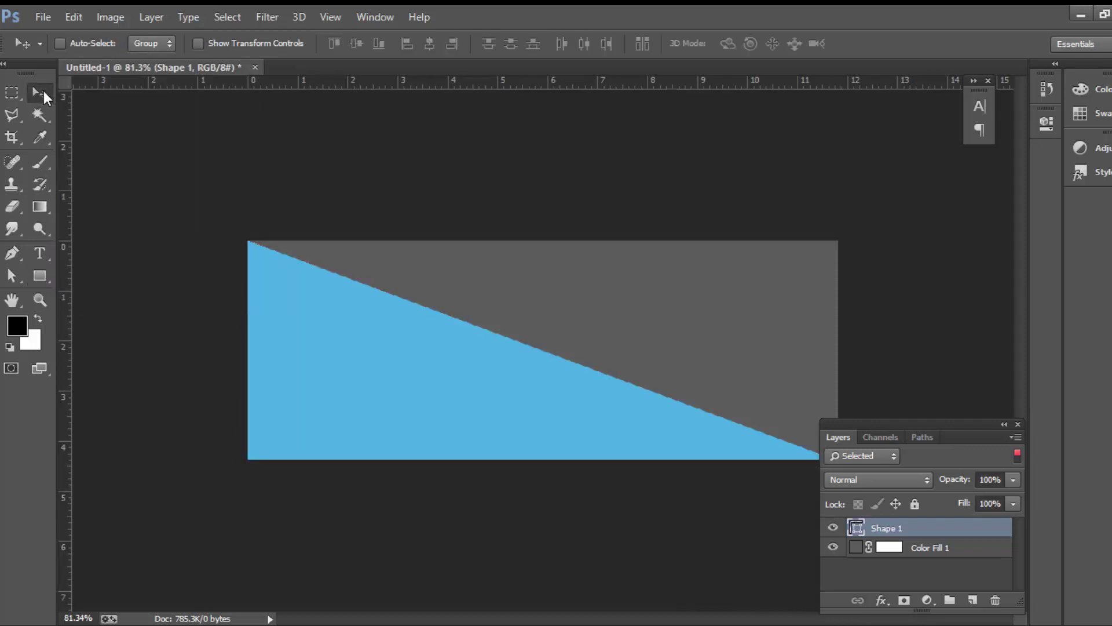
Darken the background fill to #414141 and drag the Nike pic image into the banner.
double_click(858, 547)
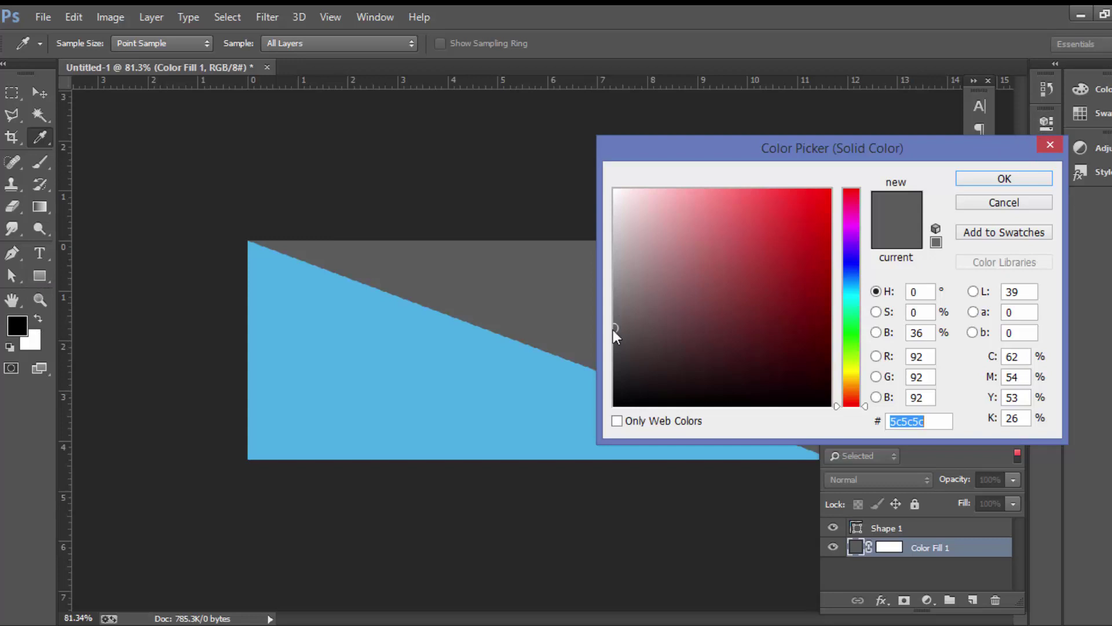
left_click_drag(613, 324, 607, 350)
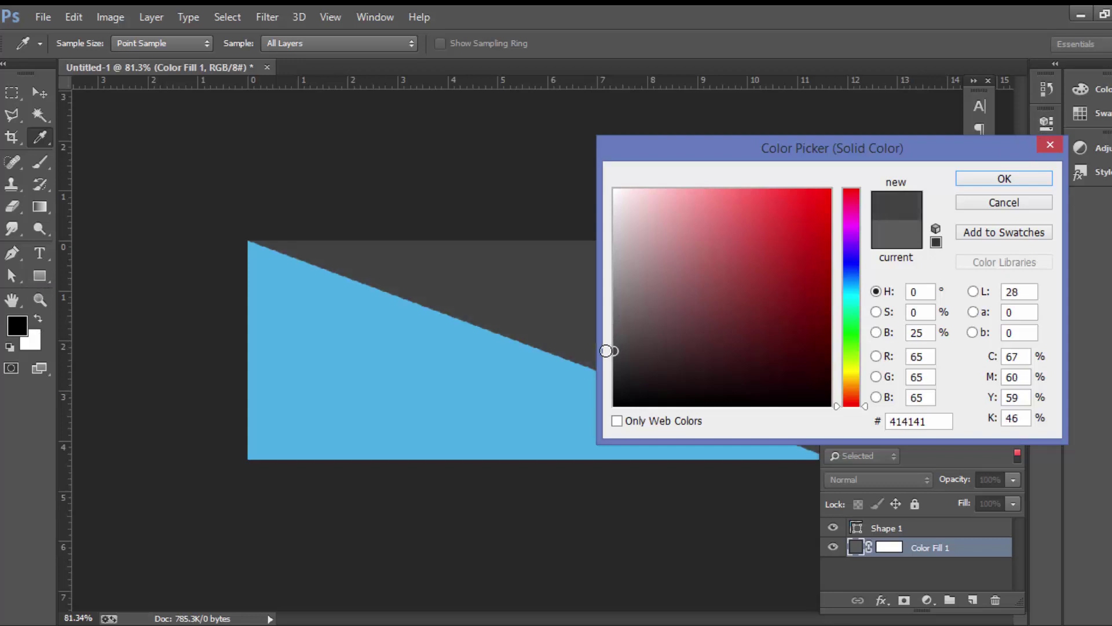
left_click(1013, 177)
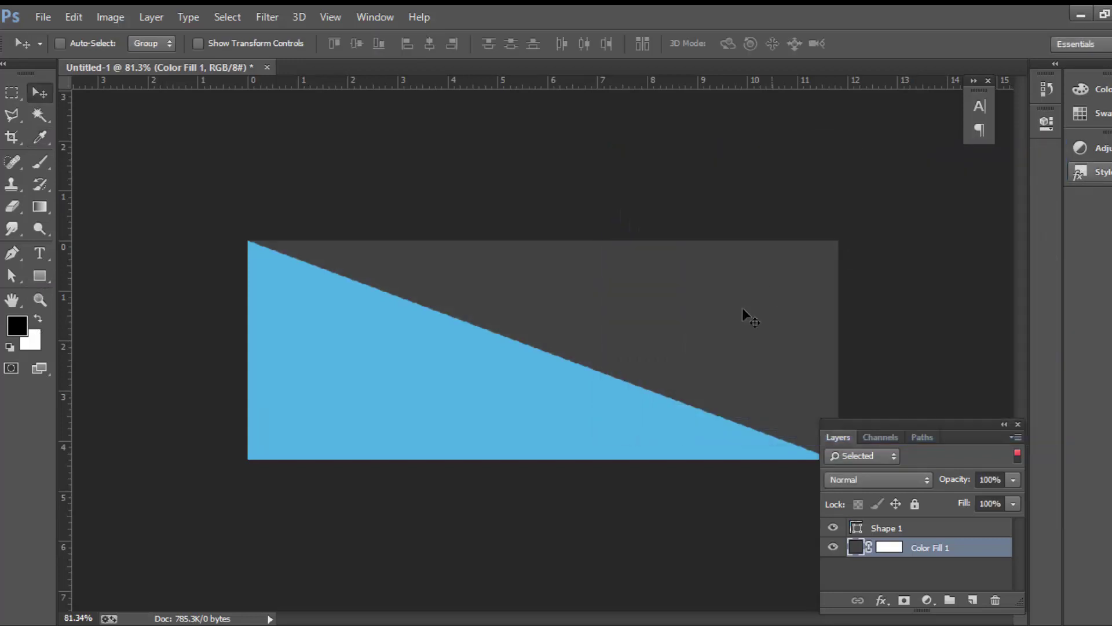
key("ctrl+plus")
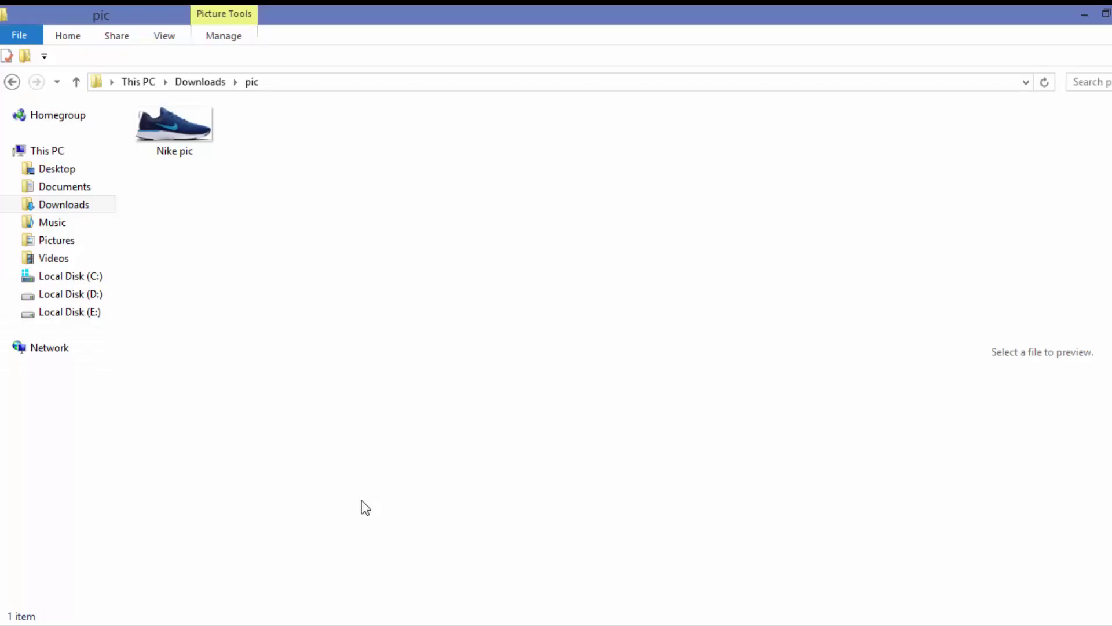
left_click(179, 131)
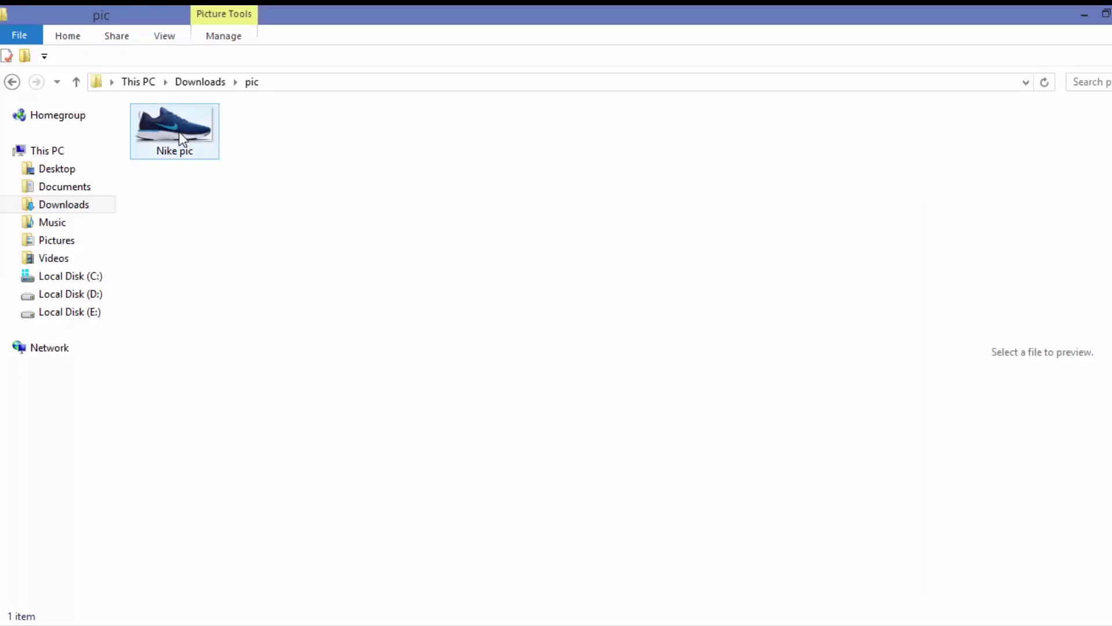
mouse_move(179, 130)
left_mouse_down()
mouse_move(599, 623)
mouse_move(678, 399)
left_mouse_up()
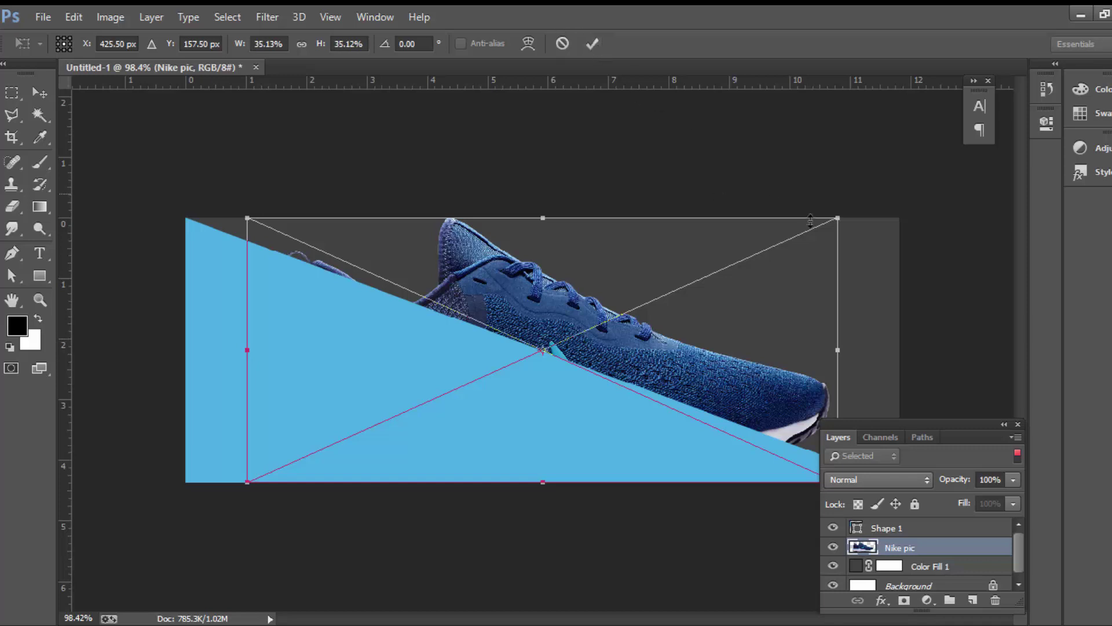
Shrink the placed Nike pic shoe and commit its size and position.
left_click_drag(839, 219, 877, 245)
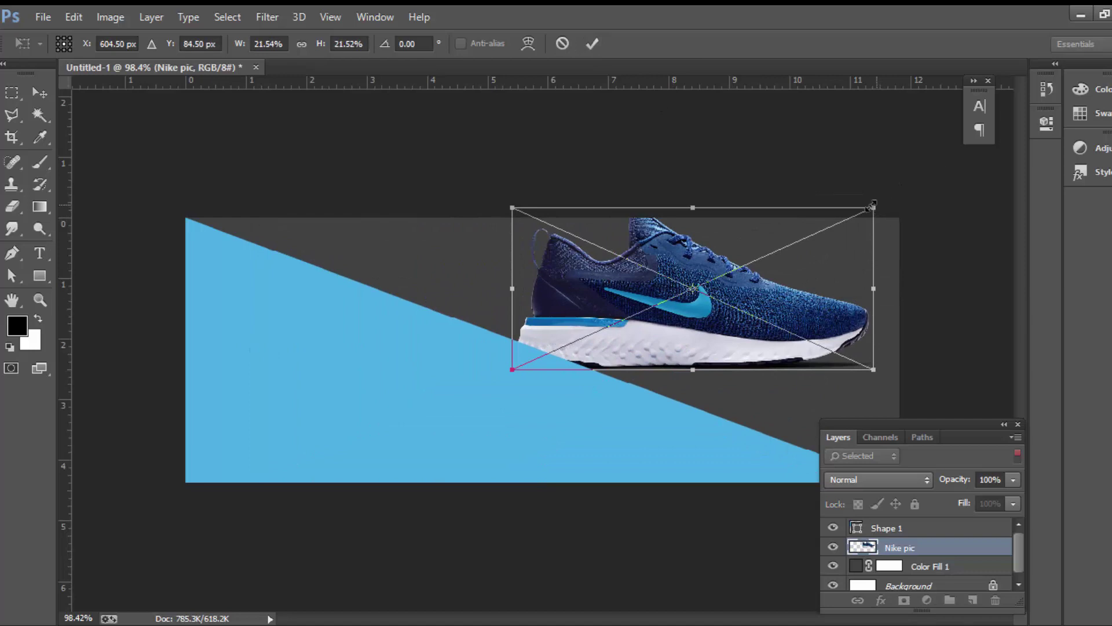
left_click_drag(872, 206, 831, 225)
key("Return")
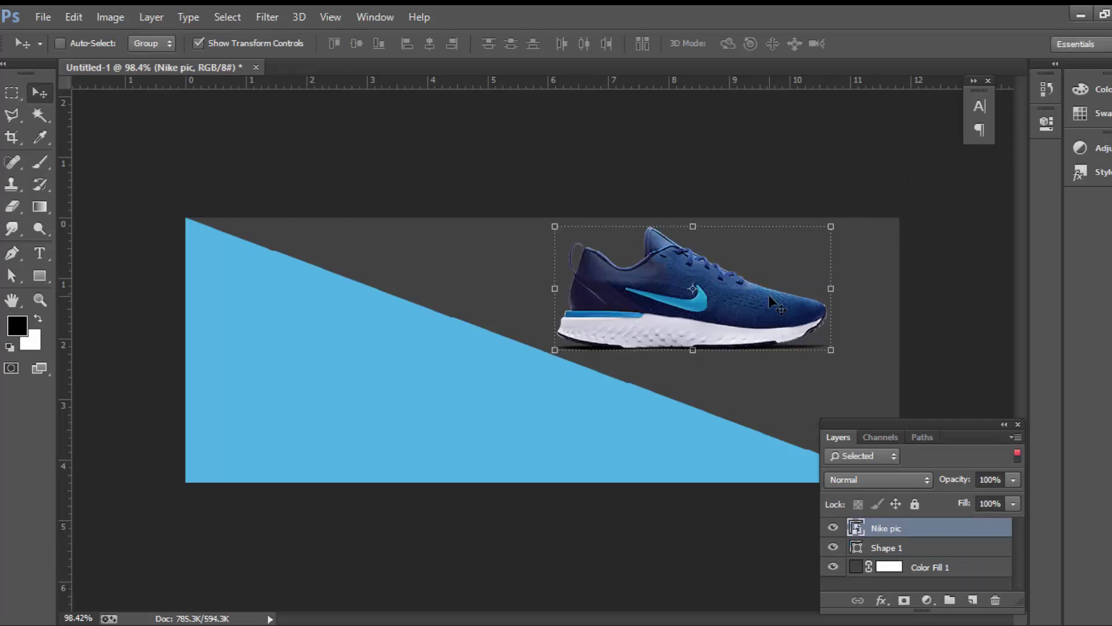
Flip the shoe horizontally, tilt it and move it onto the triangle's diagonal.
key("ctrl+t")
right_click(769, 296)
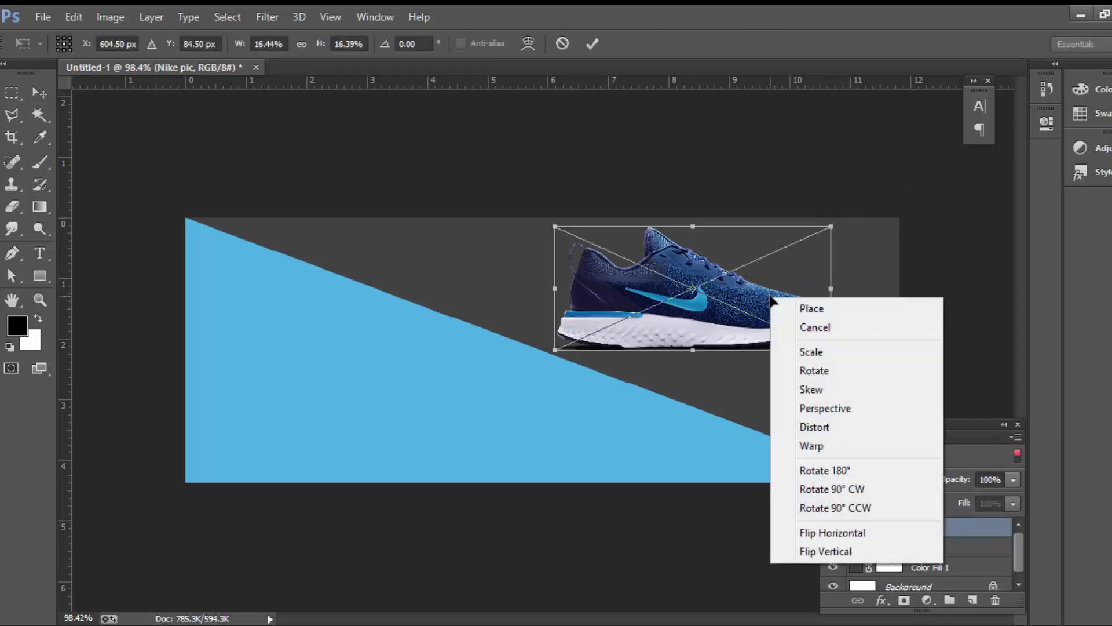
left_click(860, 532)
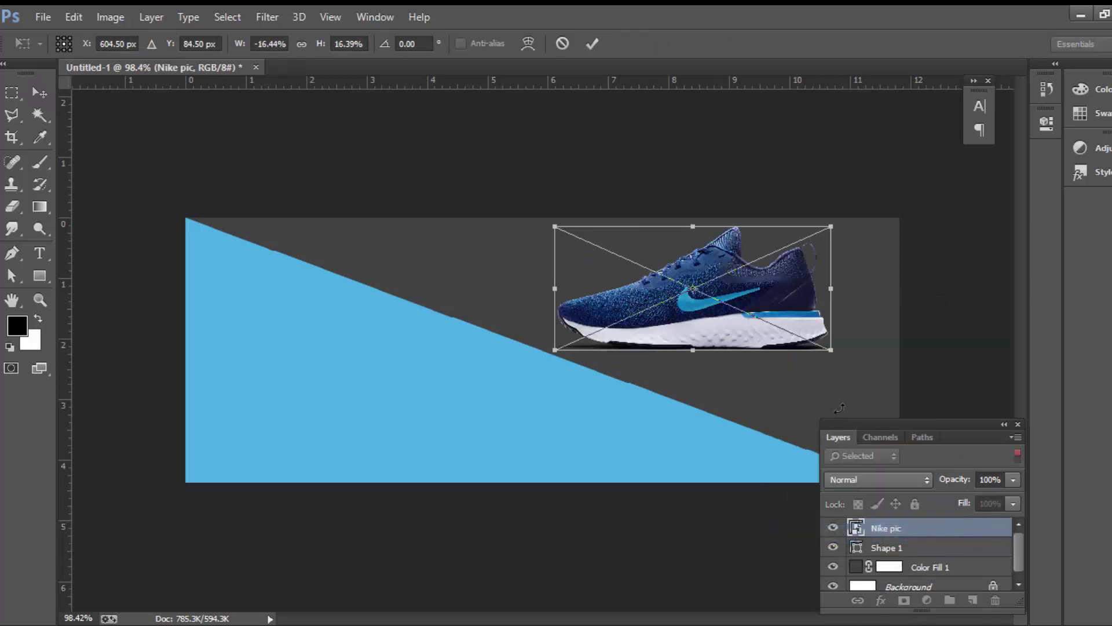
left_click_drag(853, 365, 873, 322)
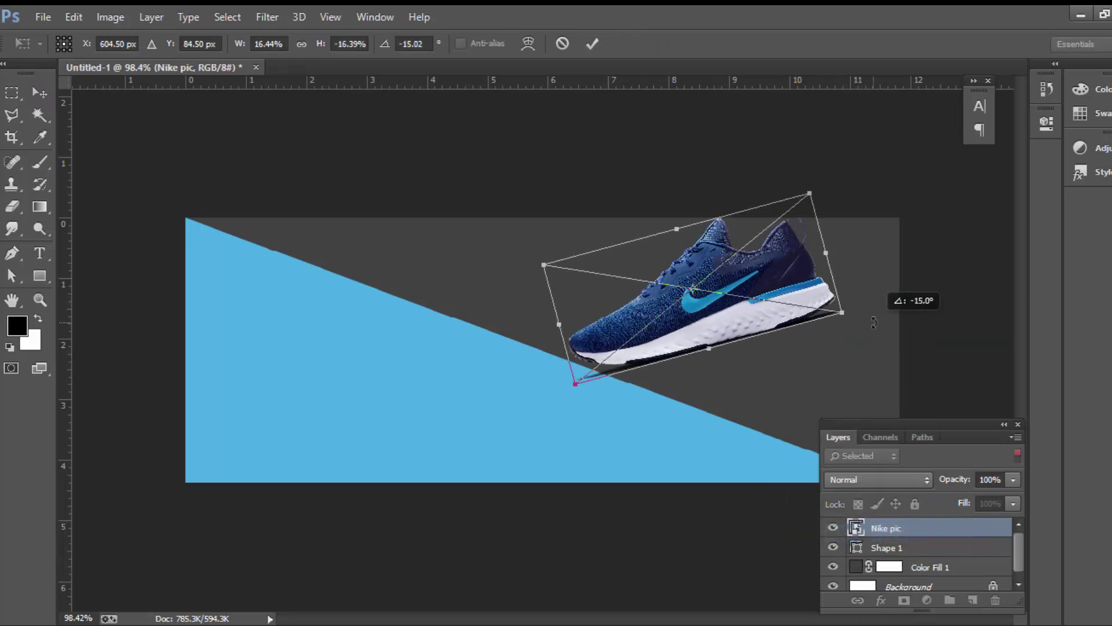
left_click_drag(780, 307, 747, 356)
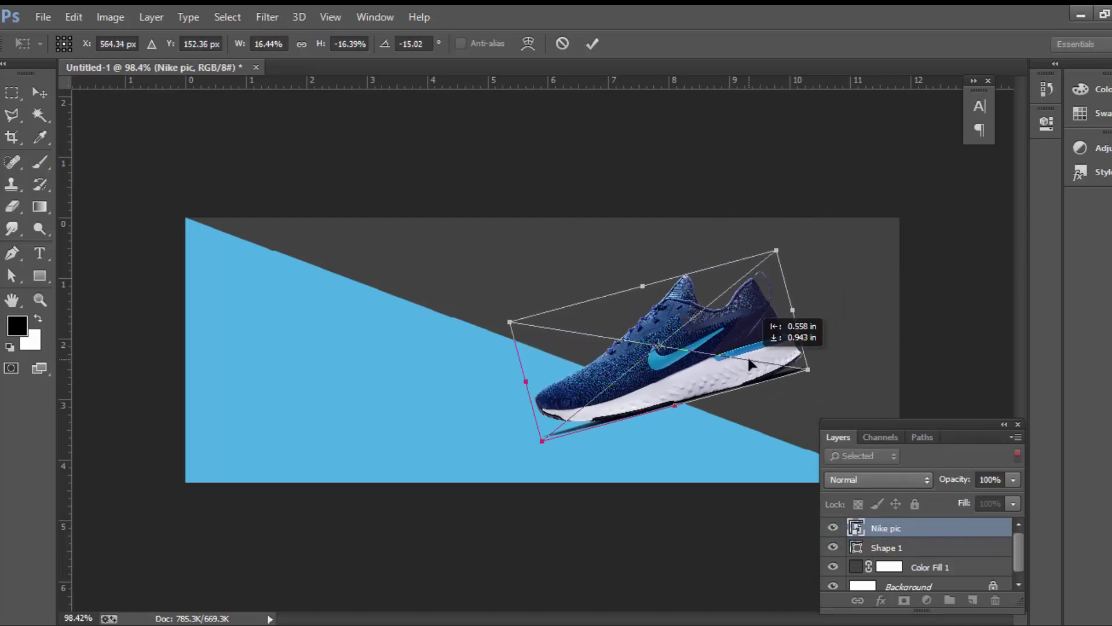
Enlarge the shoe, tilt it to about -20° and commit the transform.
mouse_move(782, 248)
left_mouse_down()
mouse_move(791, 238)
mouse_move(783, 245)
left_mouse_up()
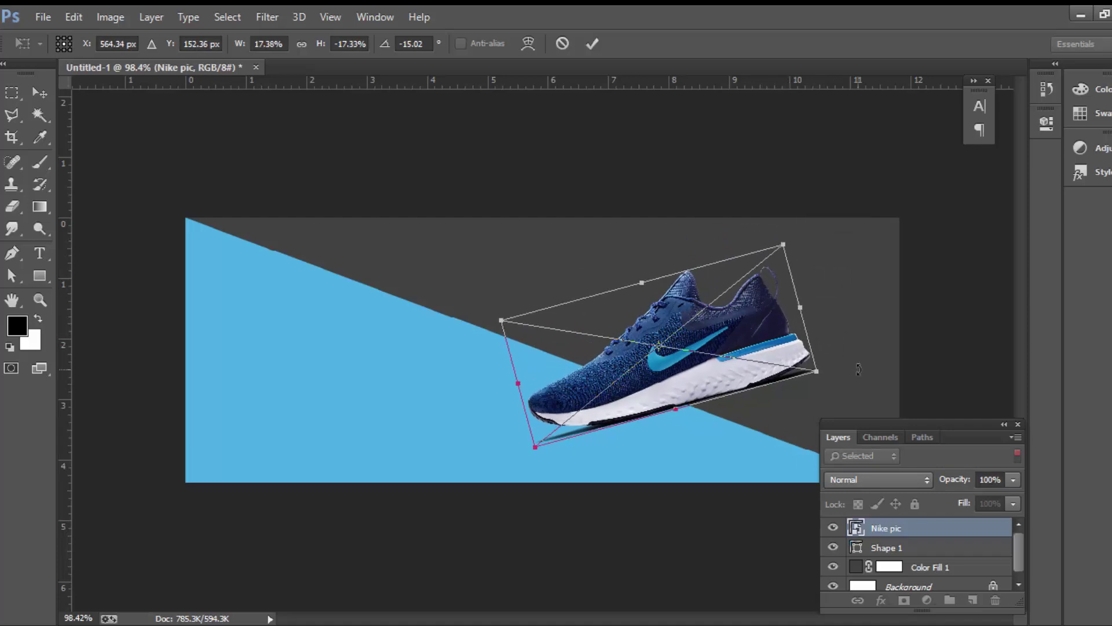
left_click_drag(859, 369, 861, 352)
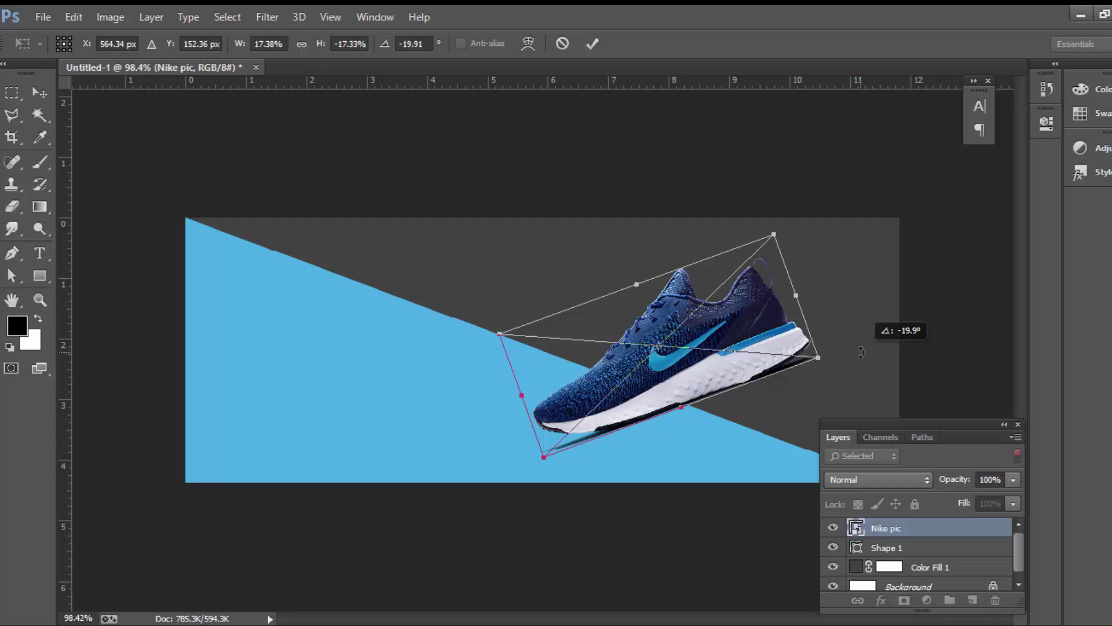
left_click_drag(861, 352, 853, 350)
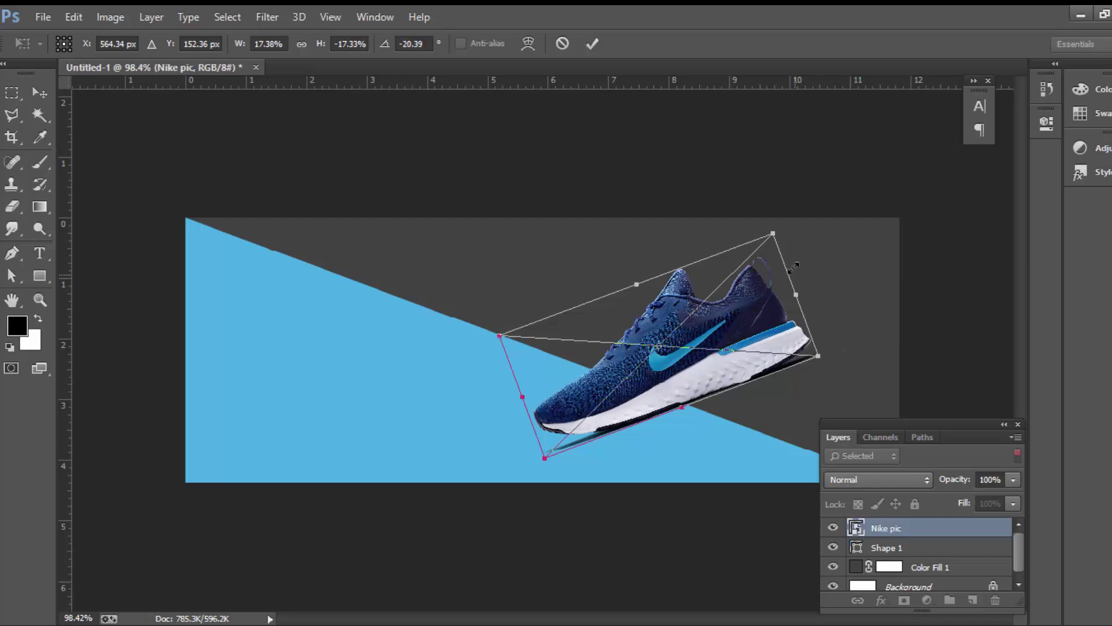
left_click_drag(781, 230, 786, 226)
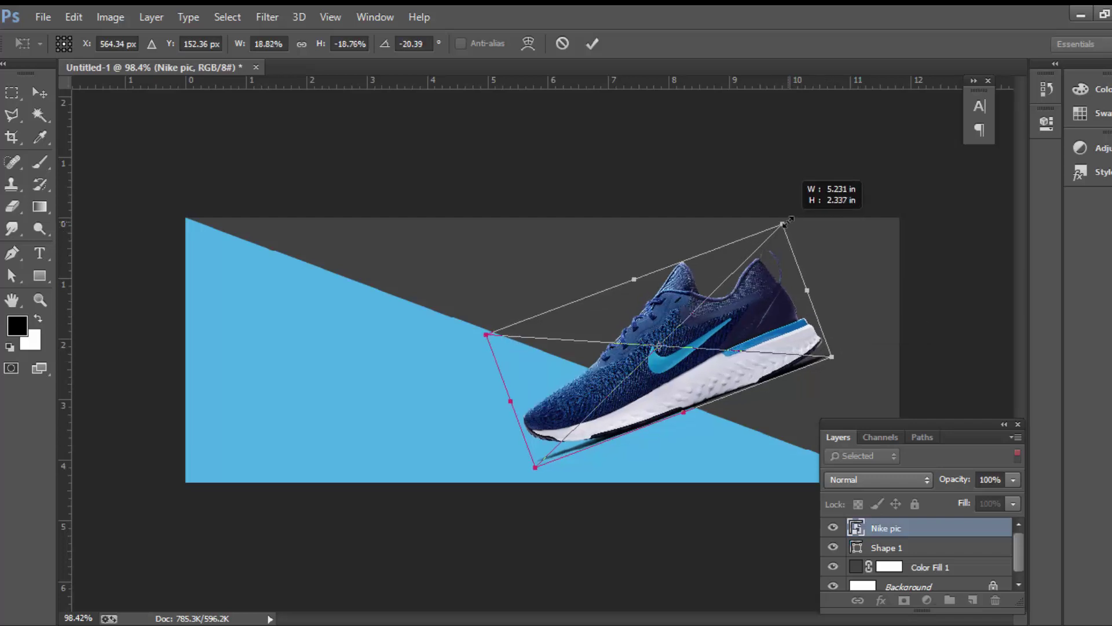
left_click(592, 43)
scroll(763, 449, "up", 2)
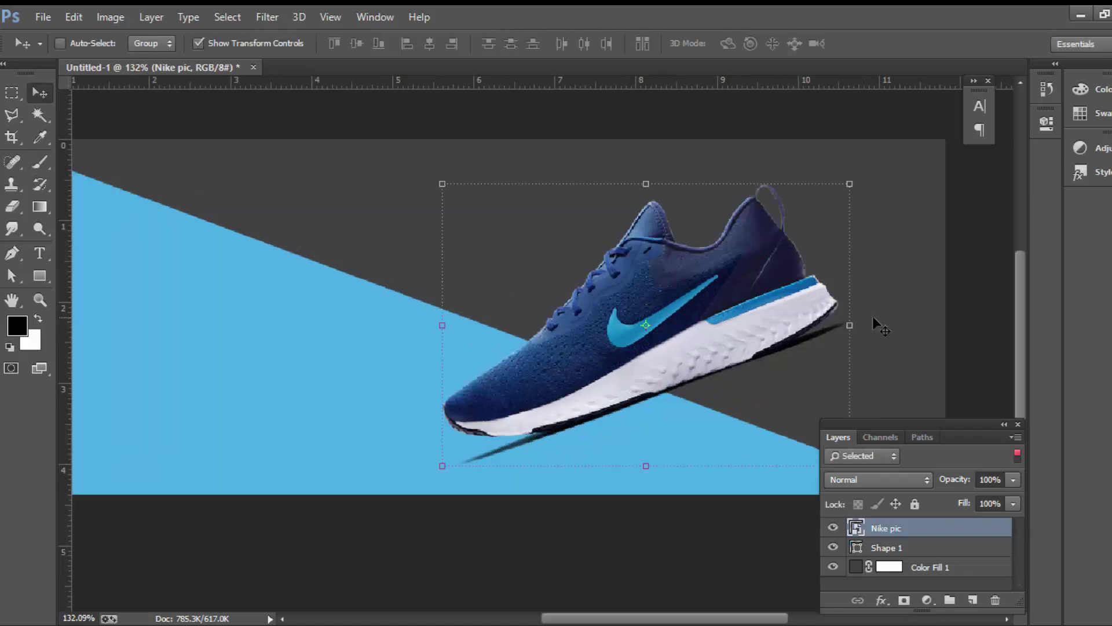
scroll(933, 368, "up", 3)
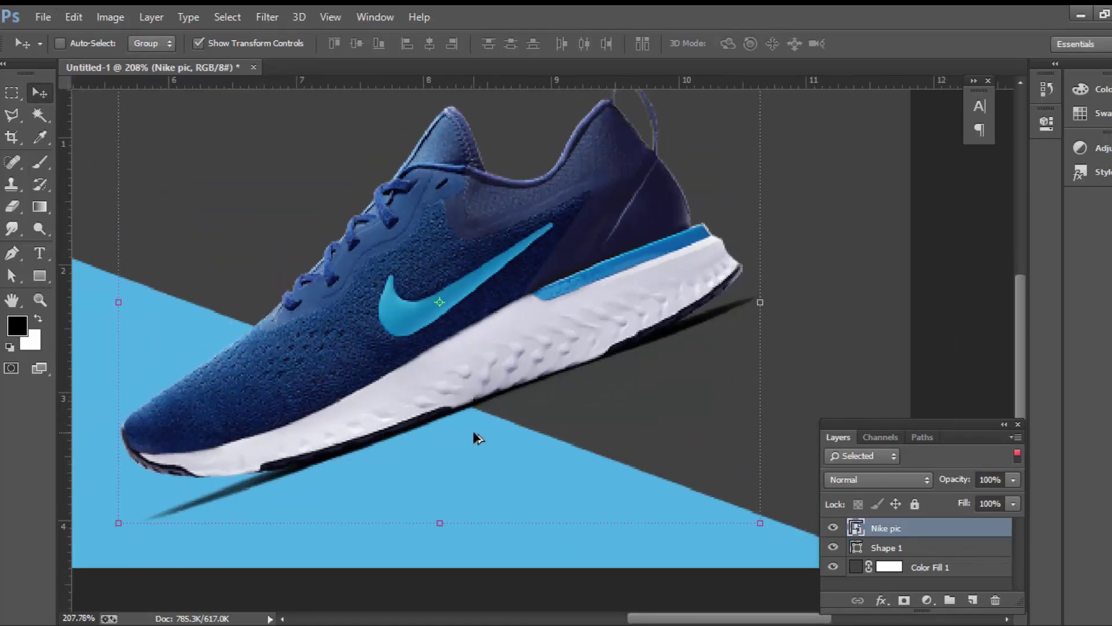
scroll(481, 435, "down", 1)
scroll(617, 425, "down", 1)
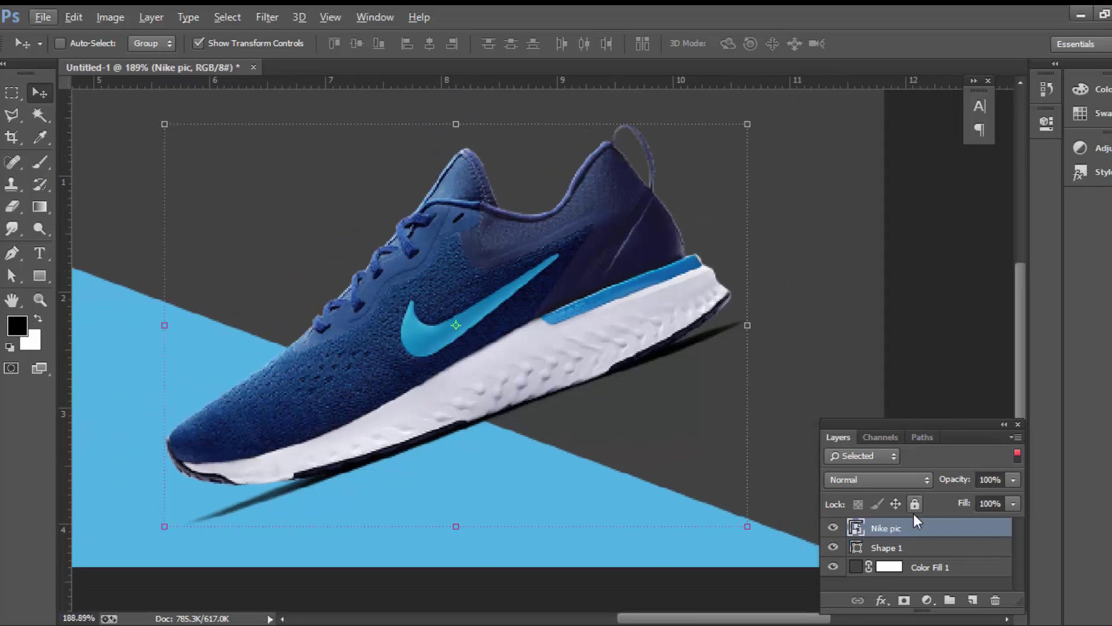
Rasterize the Nike pic layer and set up a smaller Eraser brush.
right_click(920, 533)
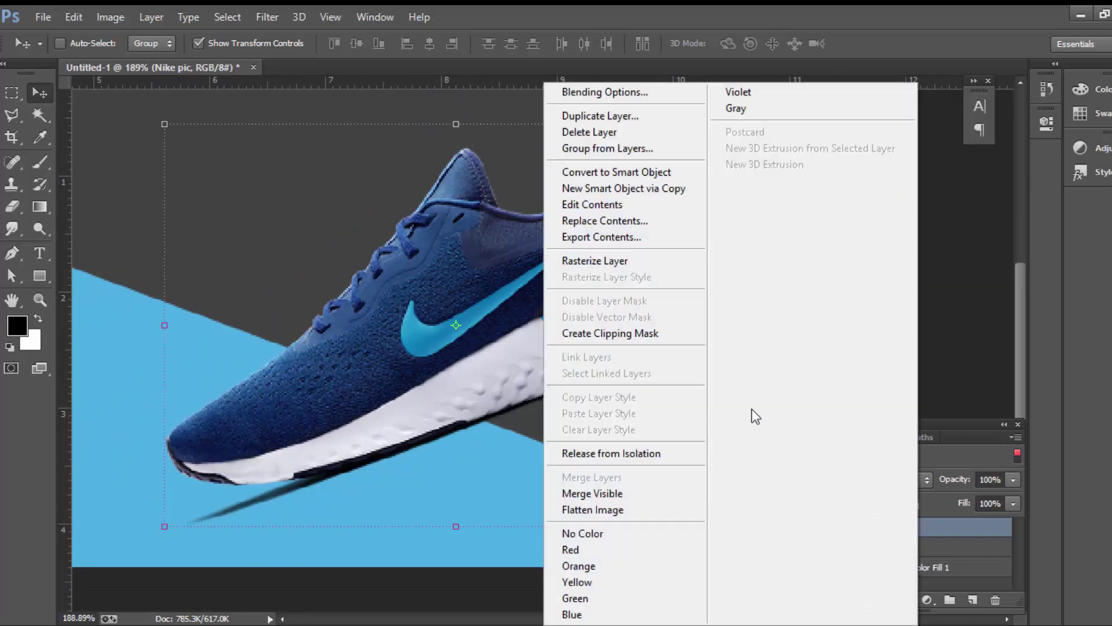
left_click(578, 258)
left_click(12, 206)
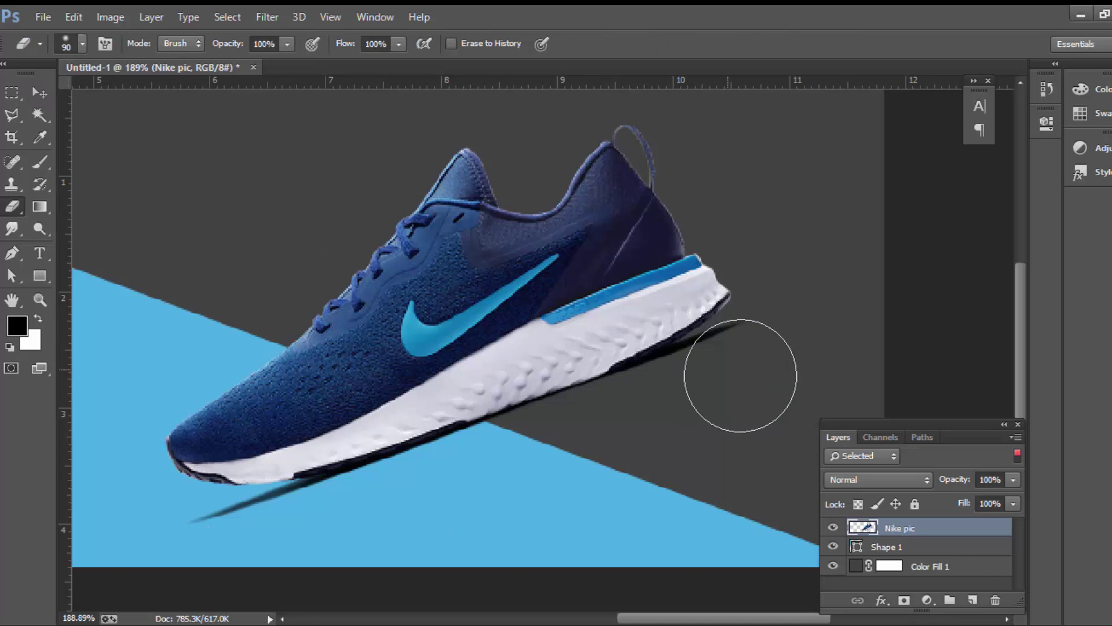
right_click(787, 352)
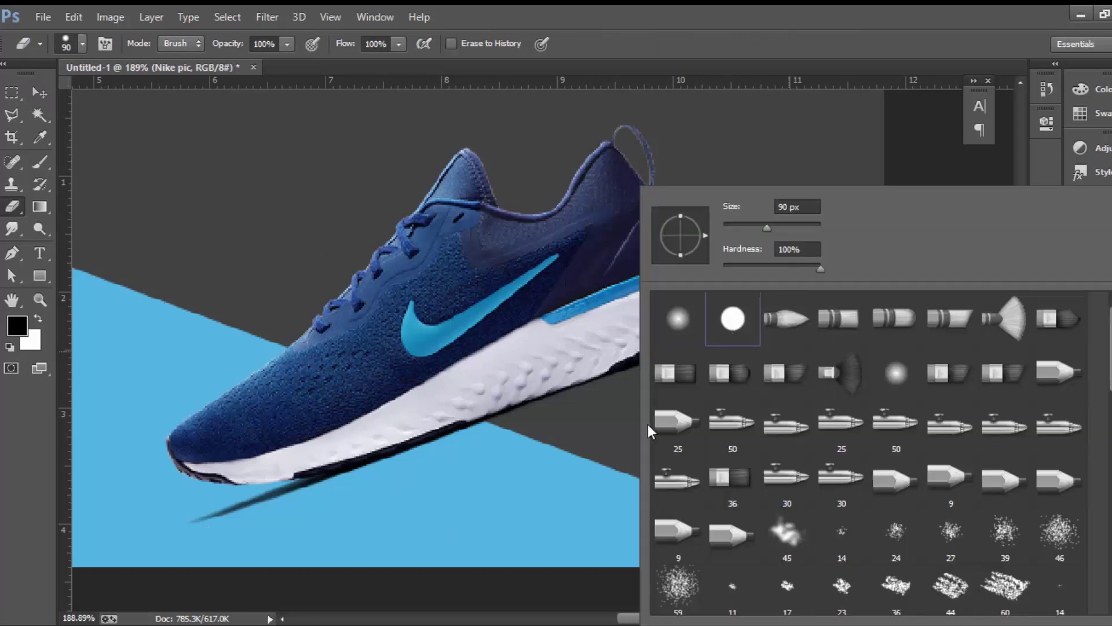
key("Escape")
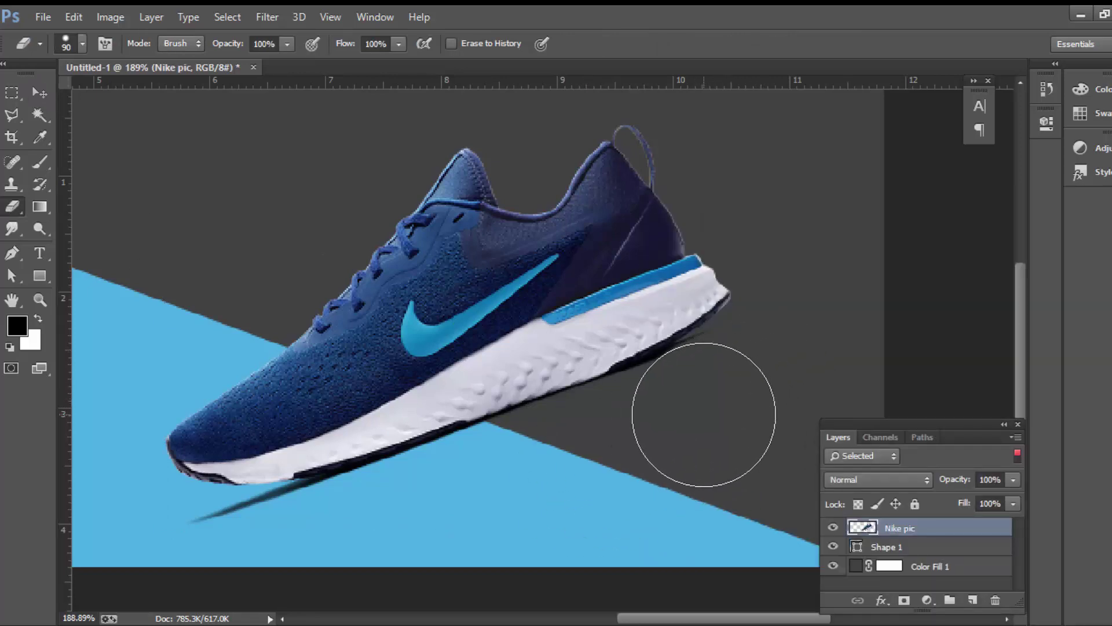
key("bracketleft")
key("bracketleft")
key("bracketleft")
key("bracketleft")
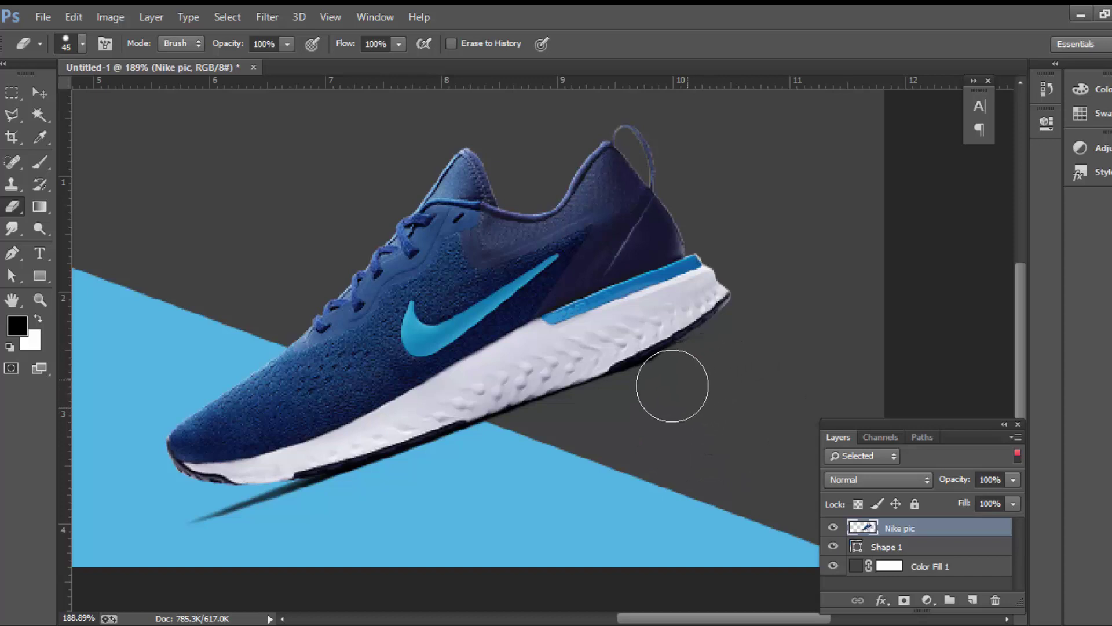
Erase the dark shadow streak beneath the shoe and compare the result.
mouse_move(210, 533)
left_mouse_down()
mouse_move(413, 505)
mouse_move(343, 510)
left_mouse_up()
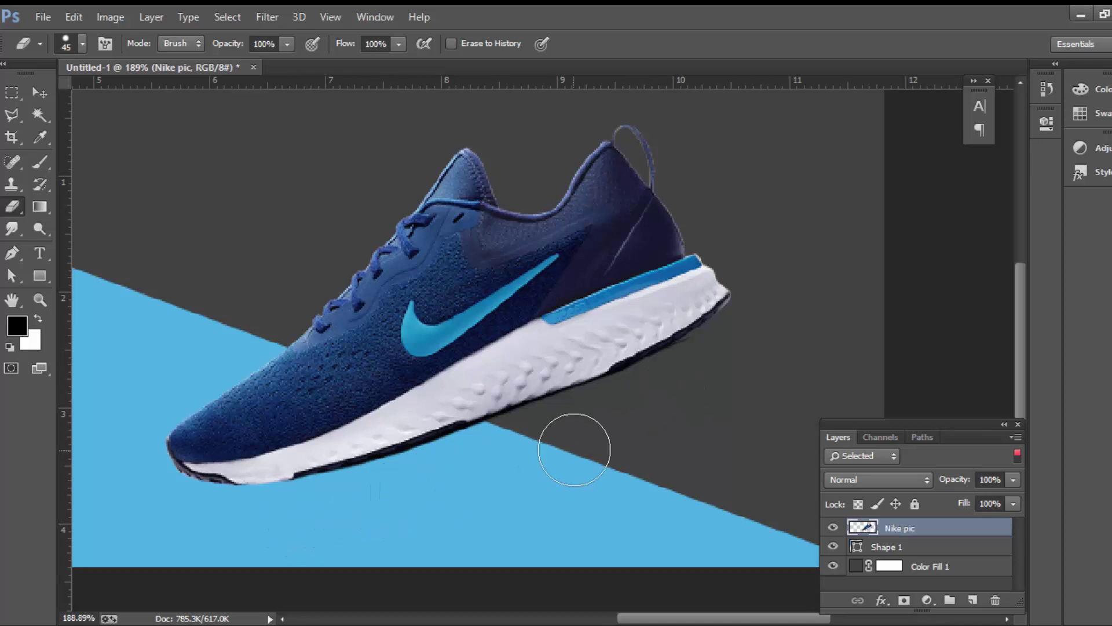
left_click(833, 527)
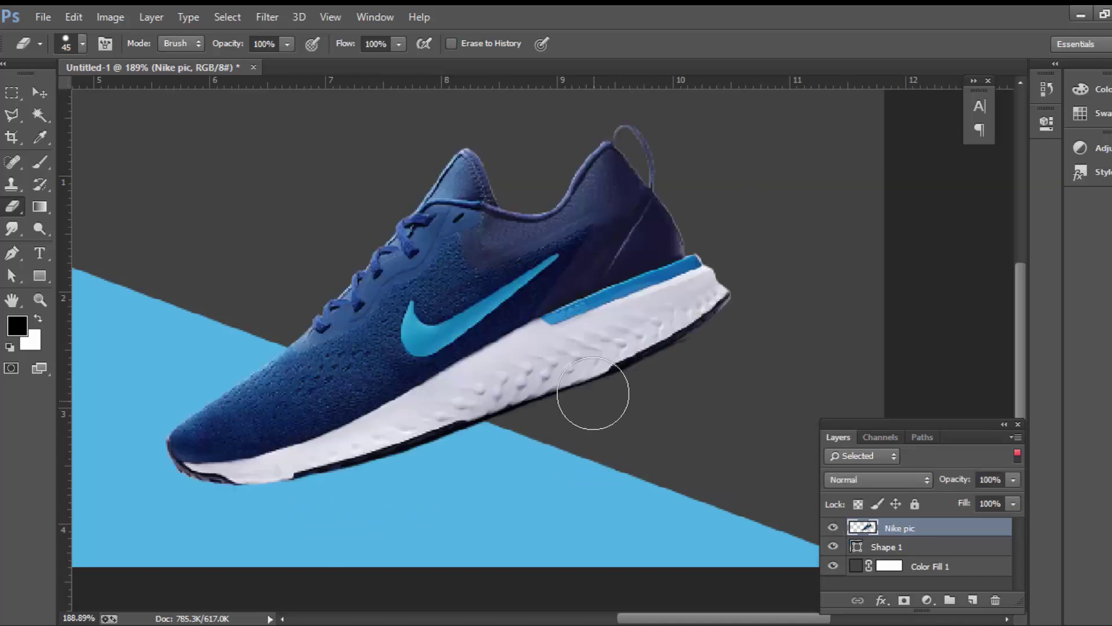
scroll(596, 389, "down", 3)
scroll(971, 376, "up", 1)
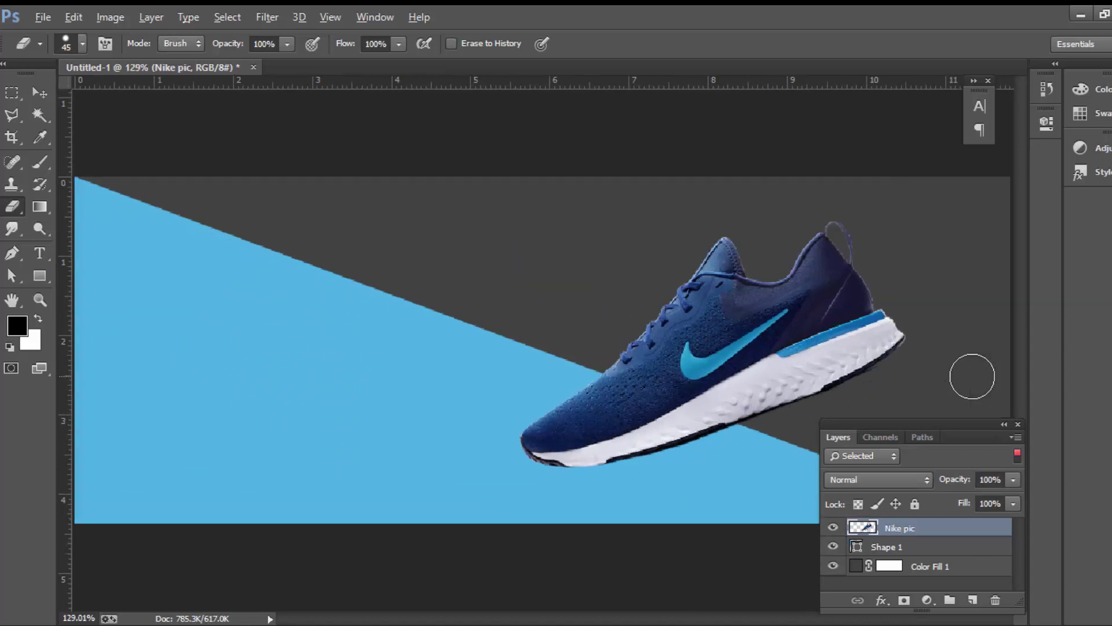
scroll(971, 377, "down", 1)
Give the shoe a 75% Multiply Drop Shadow: distance 7, spread 15, size 9.
key("alt")
type("lyd")
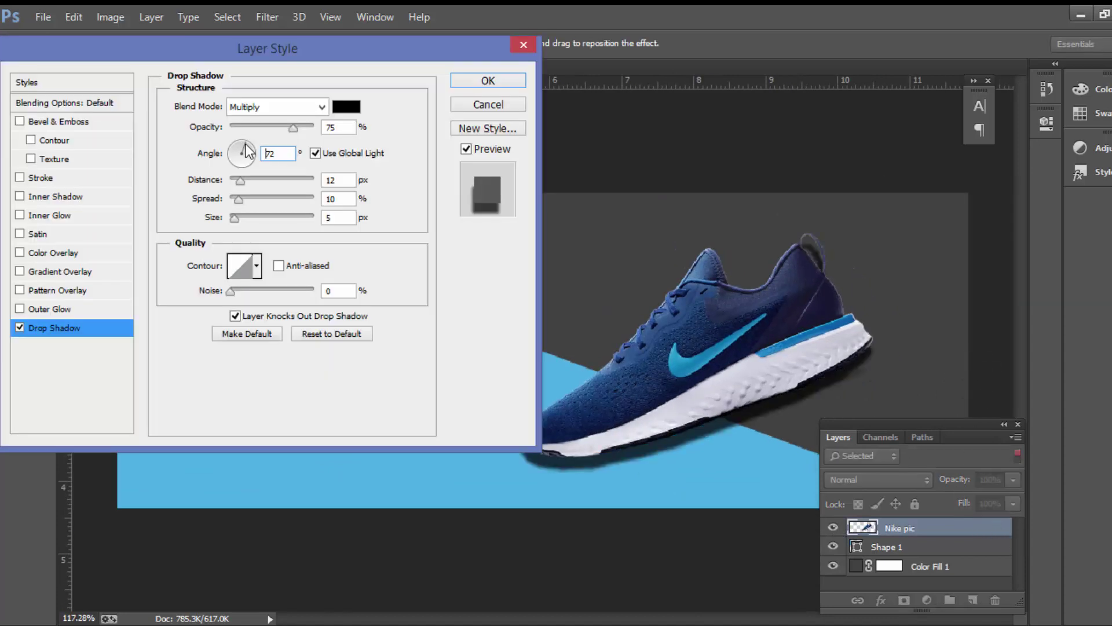
type("90")
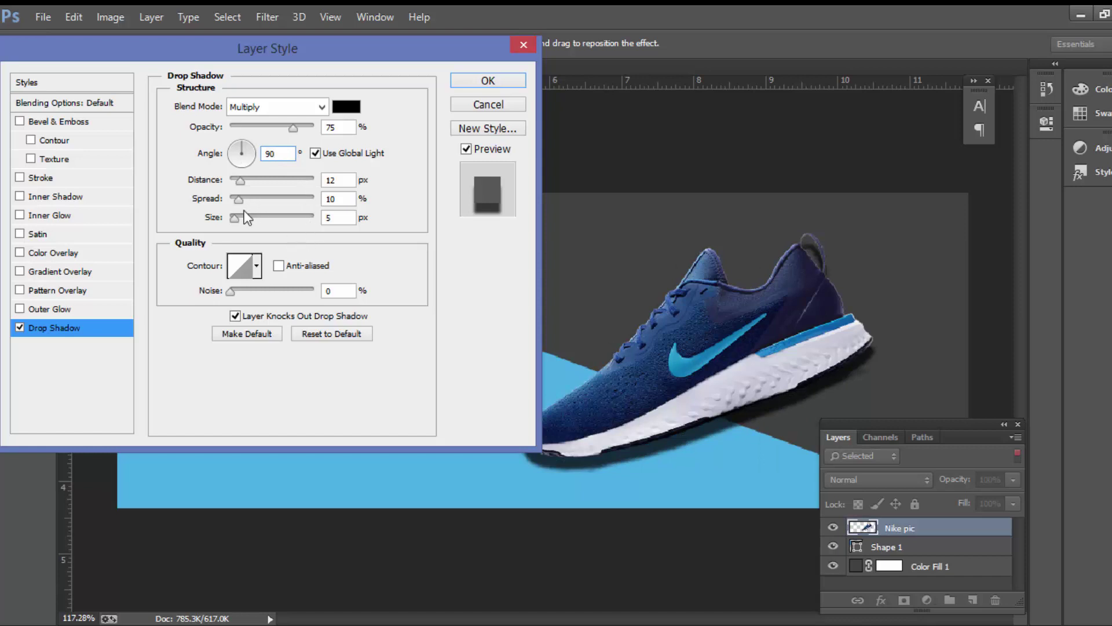
left_click_drag(235, 218, 232, 219)
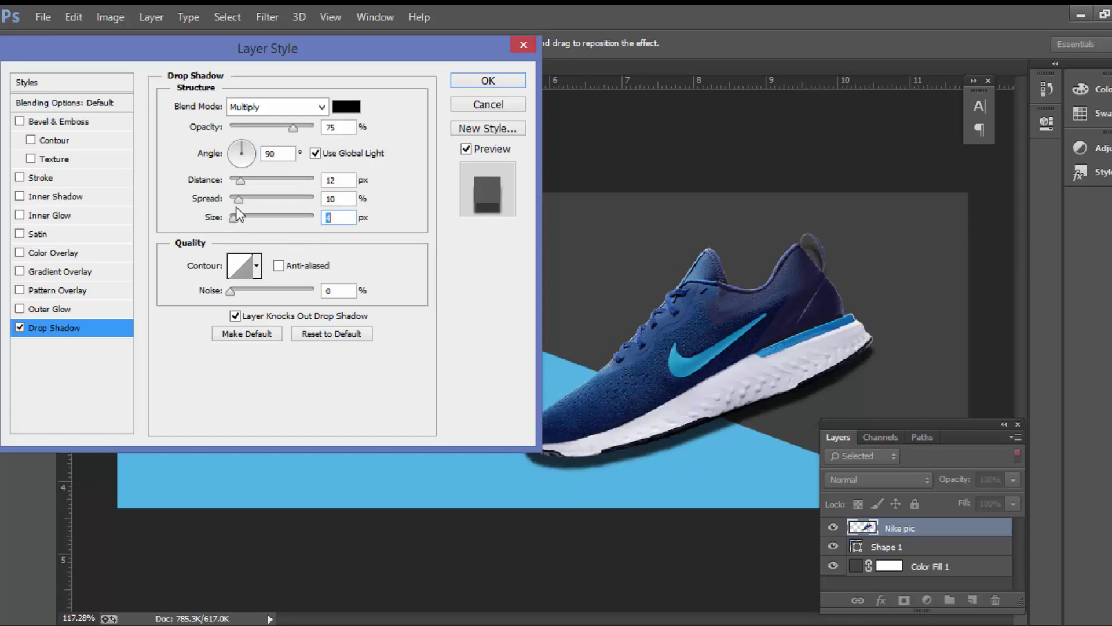
mouse_move(238, 199)
left_mouse_down()
mouse_move(235, 184)
mouse_move(236, 220)
left_mouse_up()
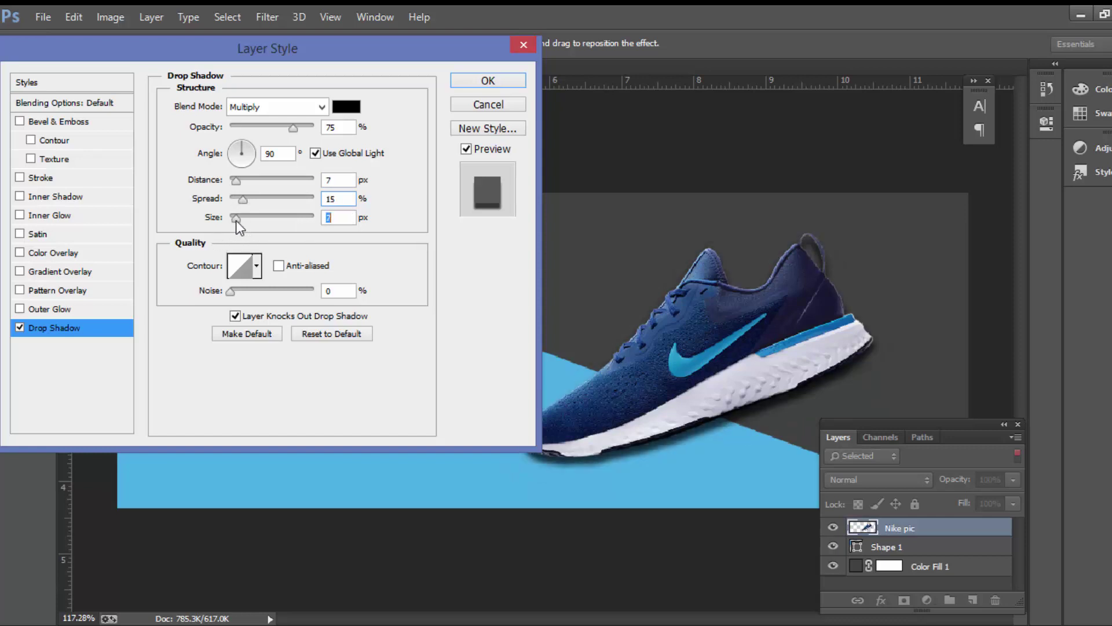
key("Up")
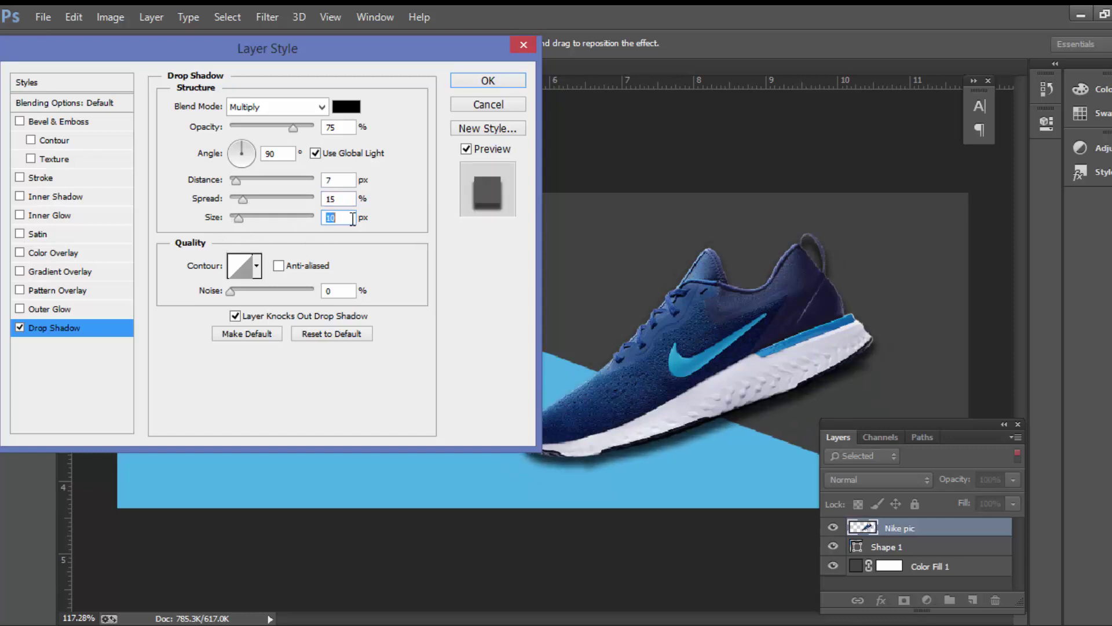
left_click(471, 80)
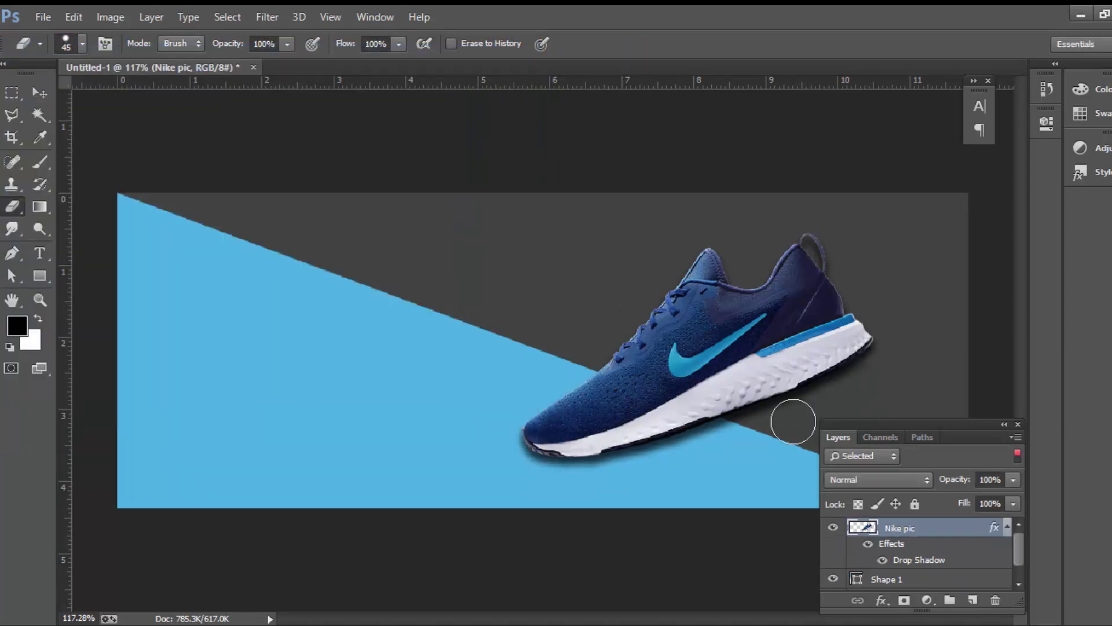
left_click(1007, 528)
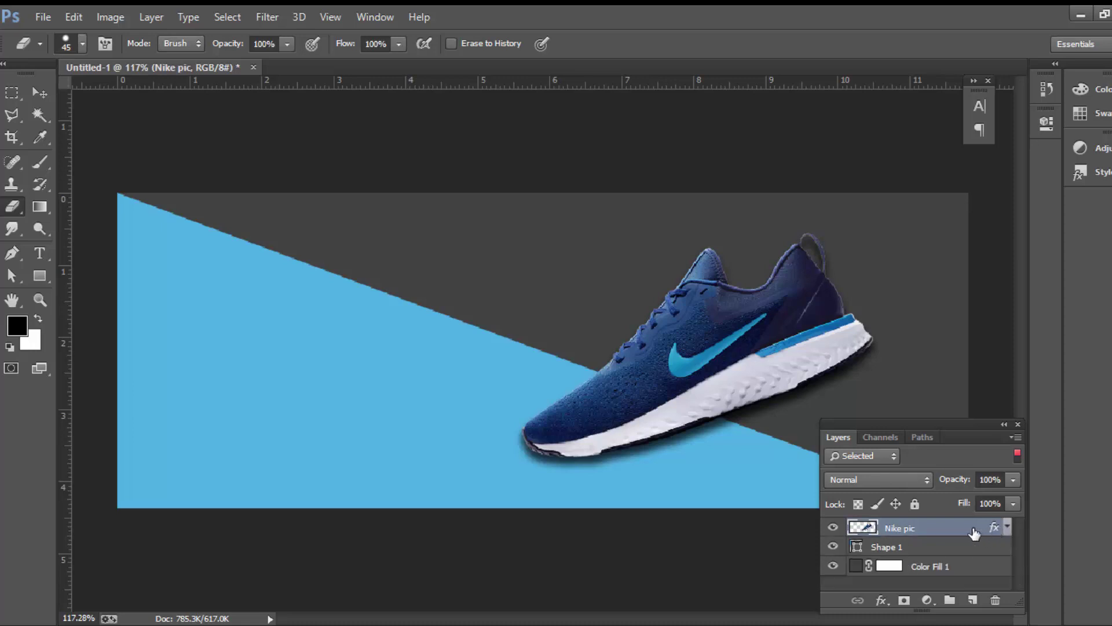
left_click(39, 93)
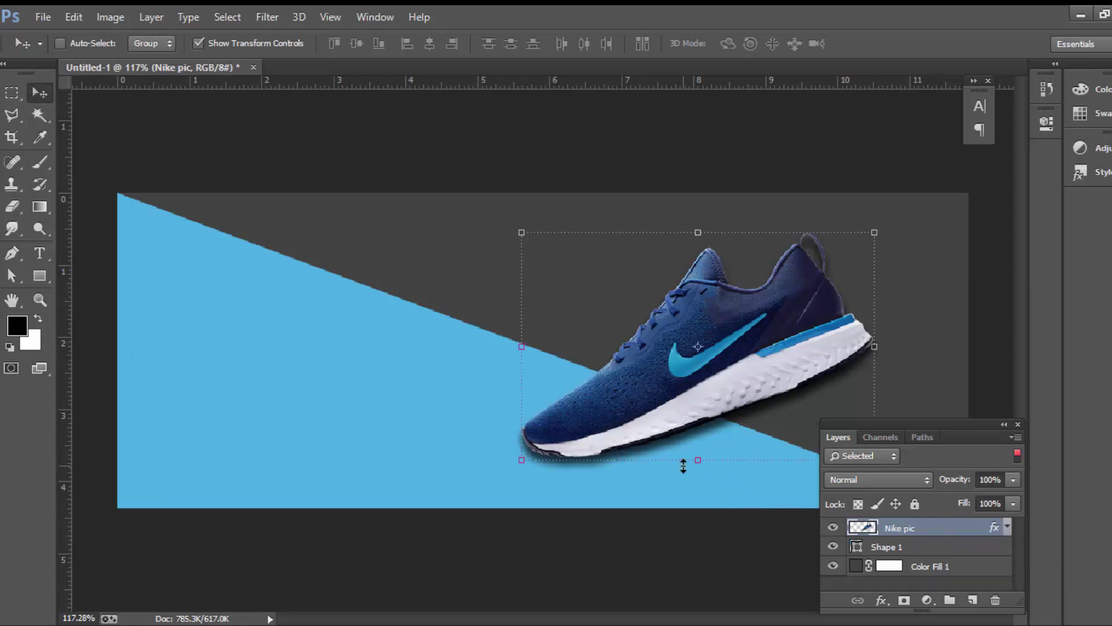
Duplicate the shoe layer and convert Nike pic copy to a Smart Object.
key("ctrl+j")
right_click(975, 520)
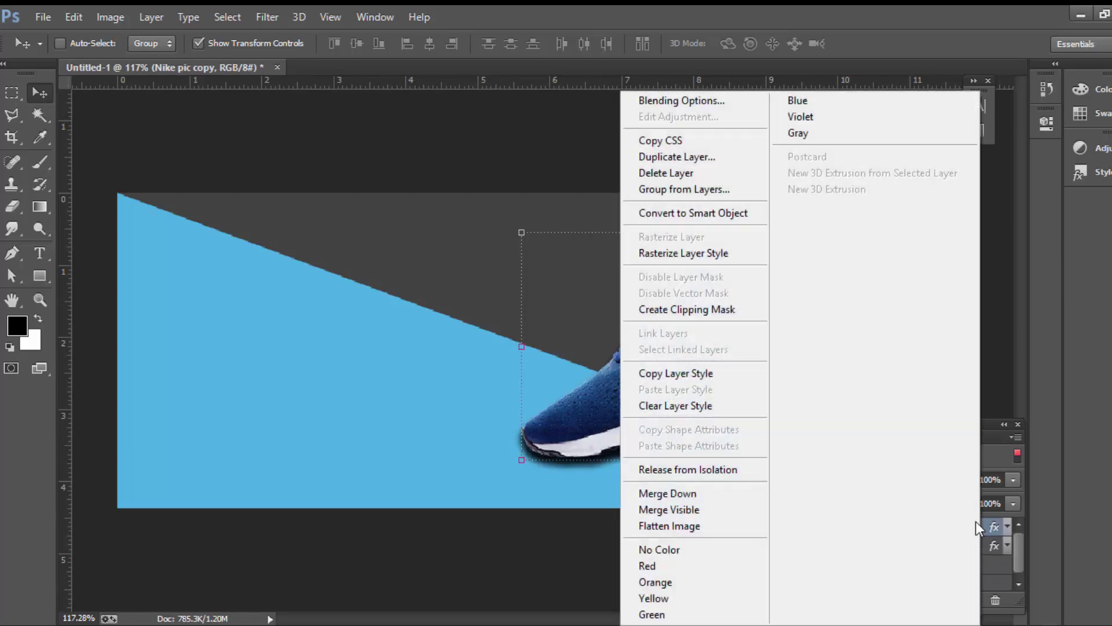
left_click(984, 516)
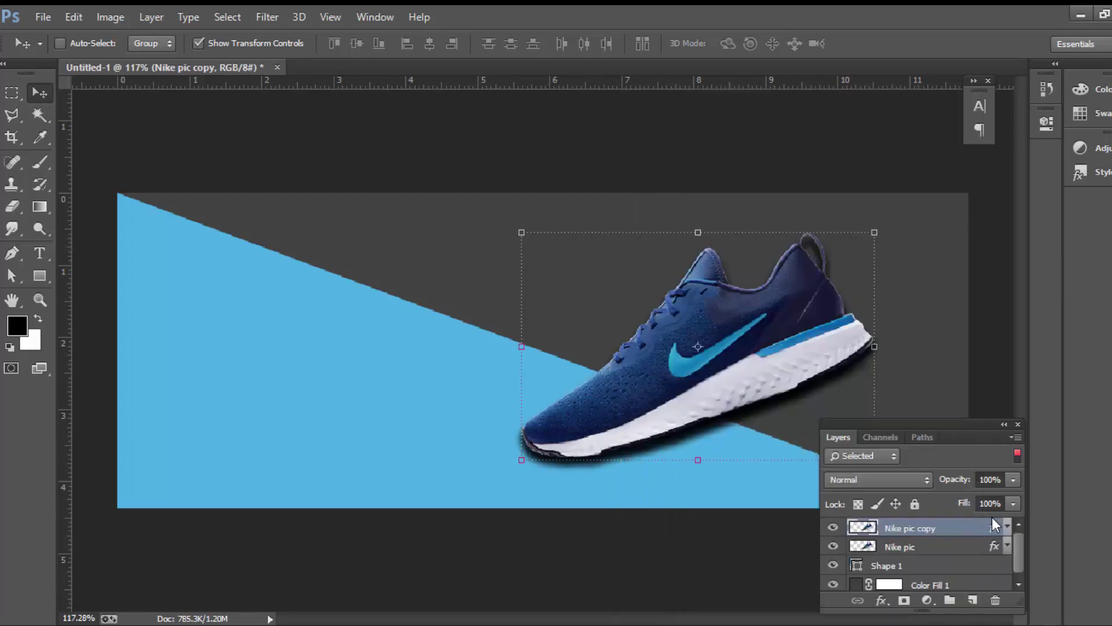
right_click(976, 527)
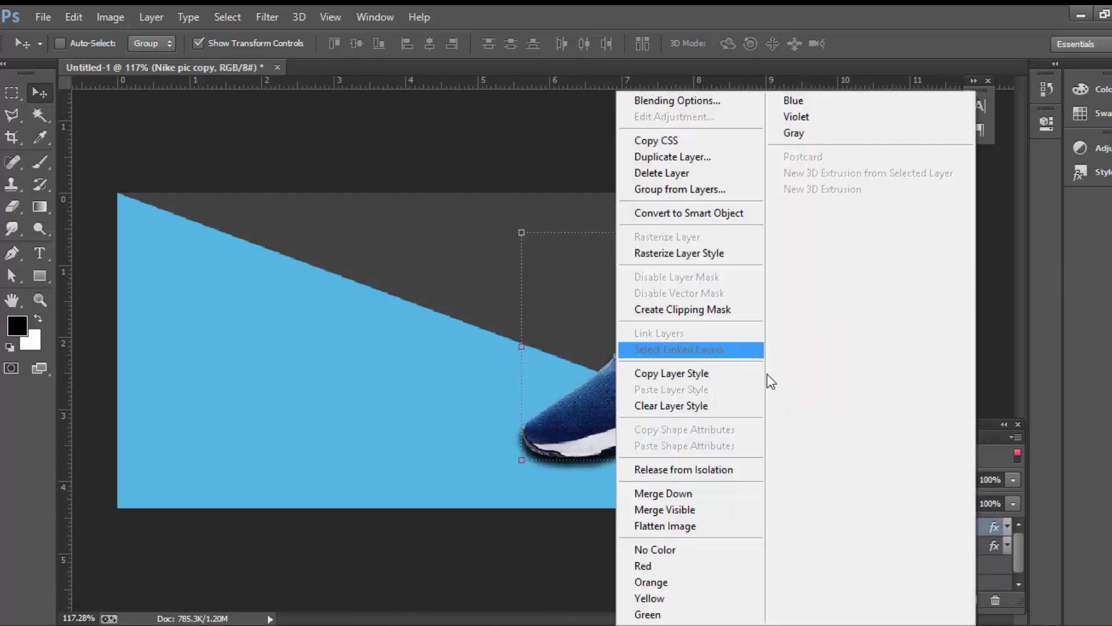
left_click(693, 215)
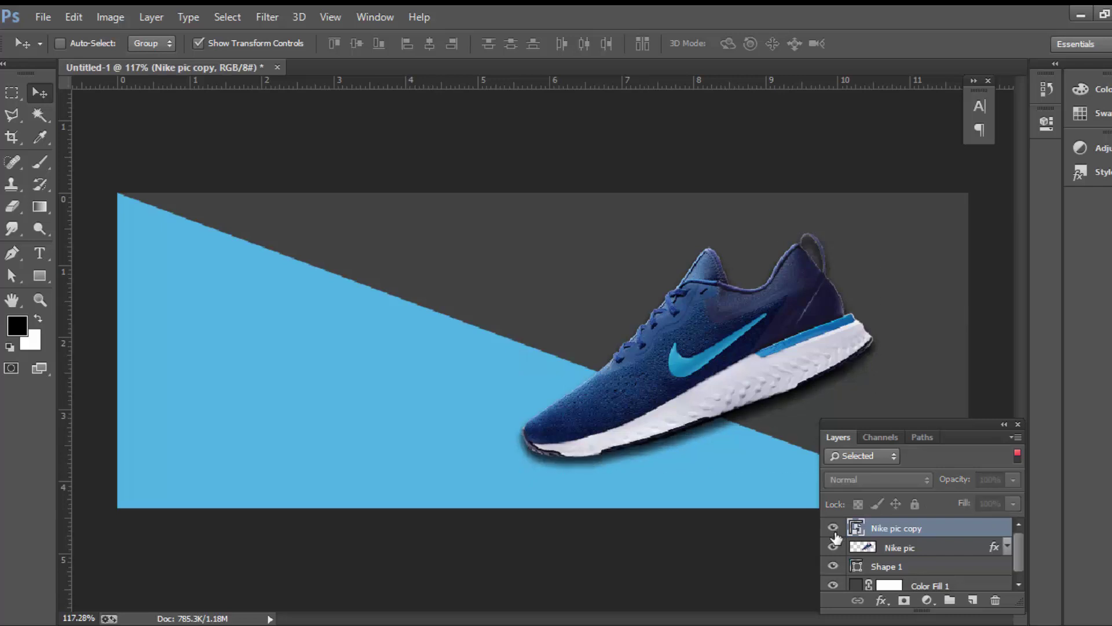
Rotate the shoe copy about 30°, reposition it over the original, and commit.
key("ctrl+t")
right_click(802, 363)
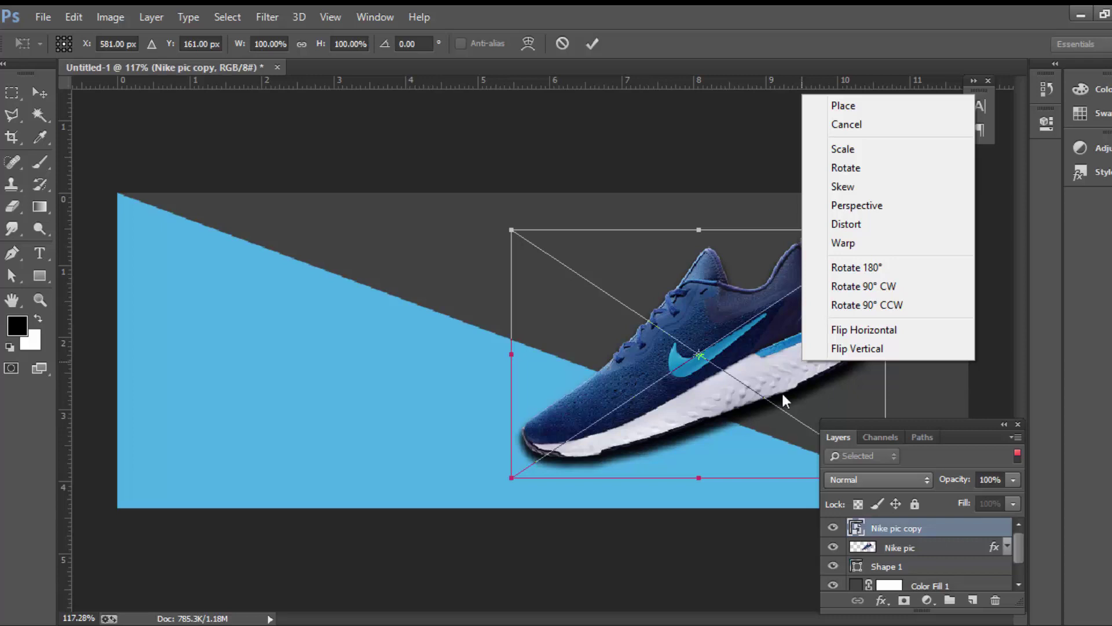
left_click(758, 351)
mouse_move(902, 231)
left_mouse_down()
mouse_move(953, 298)
mouse_move(959, 339)
left_mouse_up()
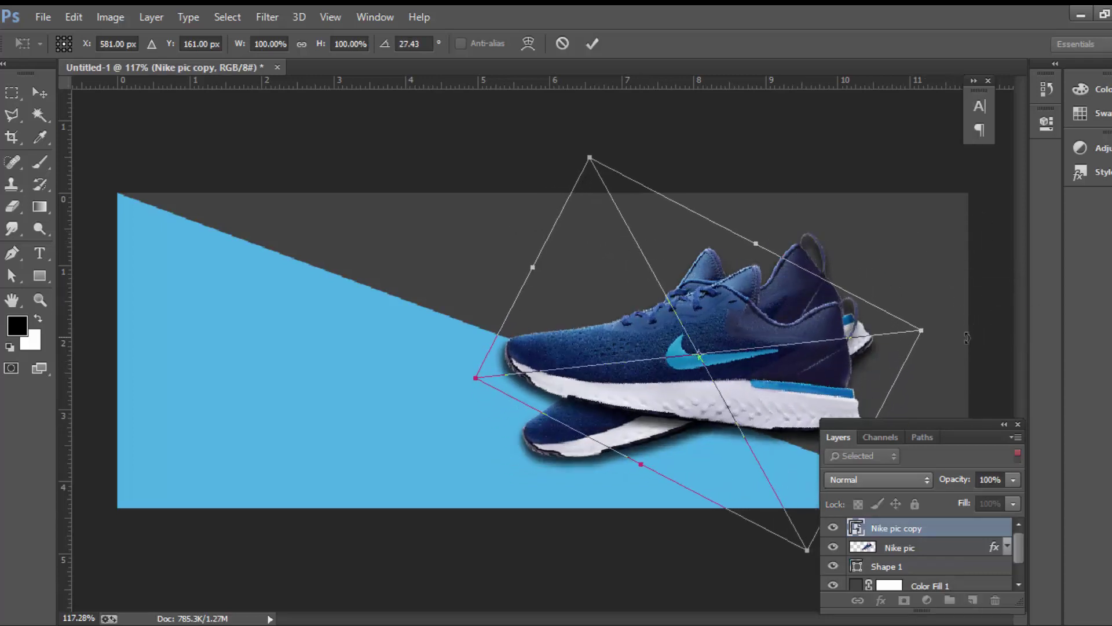
left_click_drag(823, 343, 841, 342)
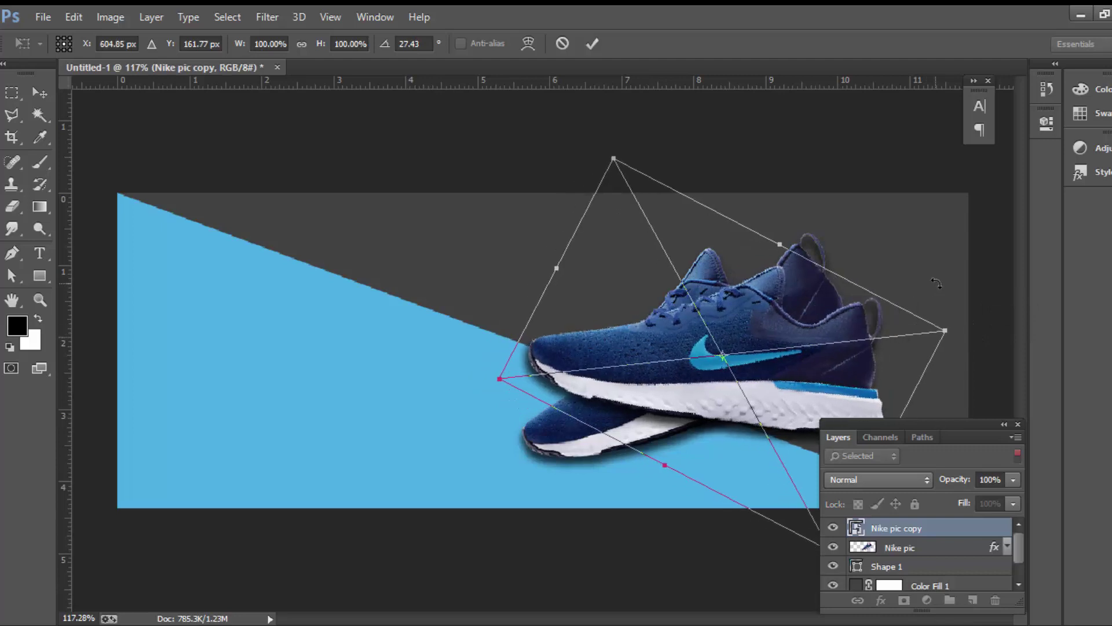
left_click_drag(937, 283, 947, 321)
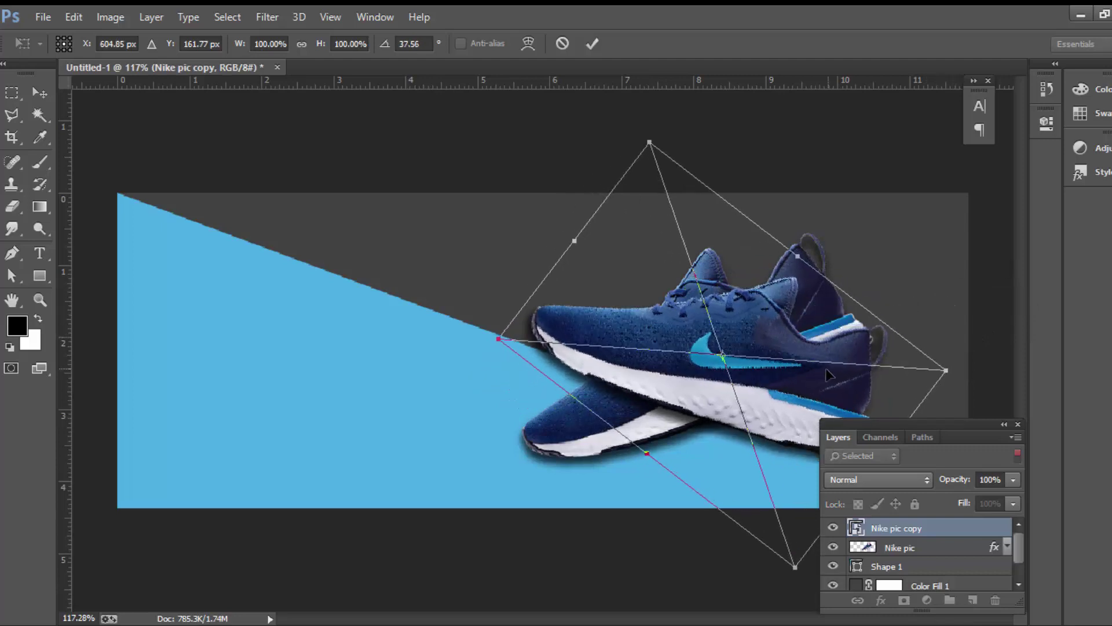
left_click_drag(826, 371, 809, 381)
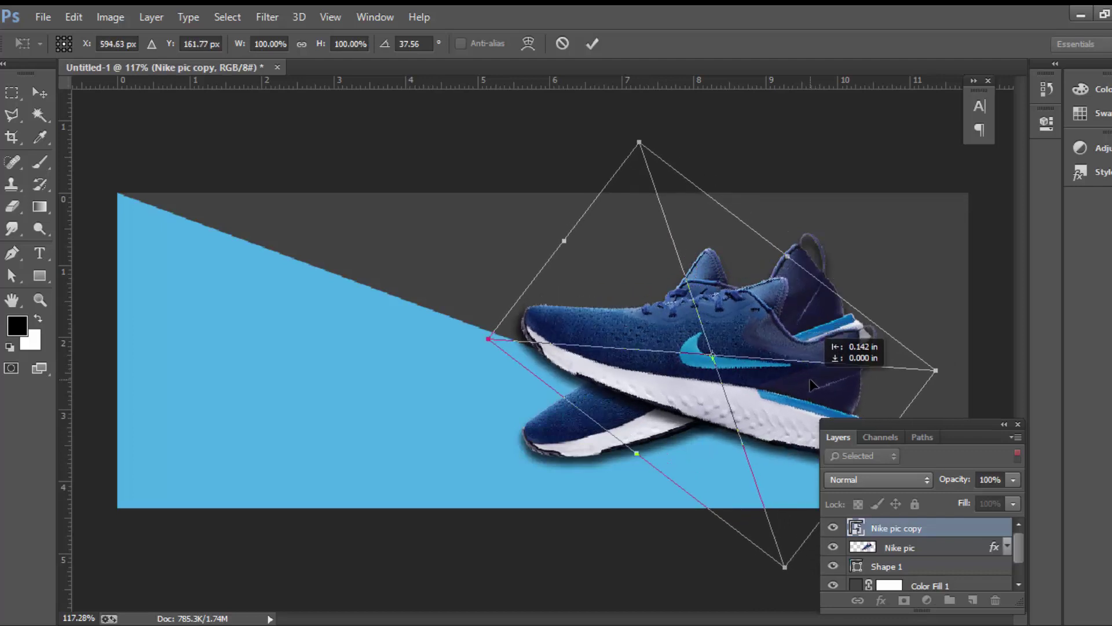
left_click_drag(810, 380, 843, 372)
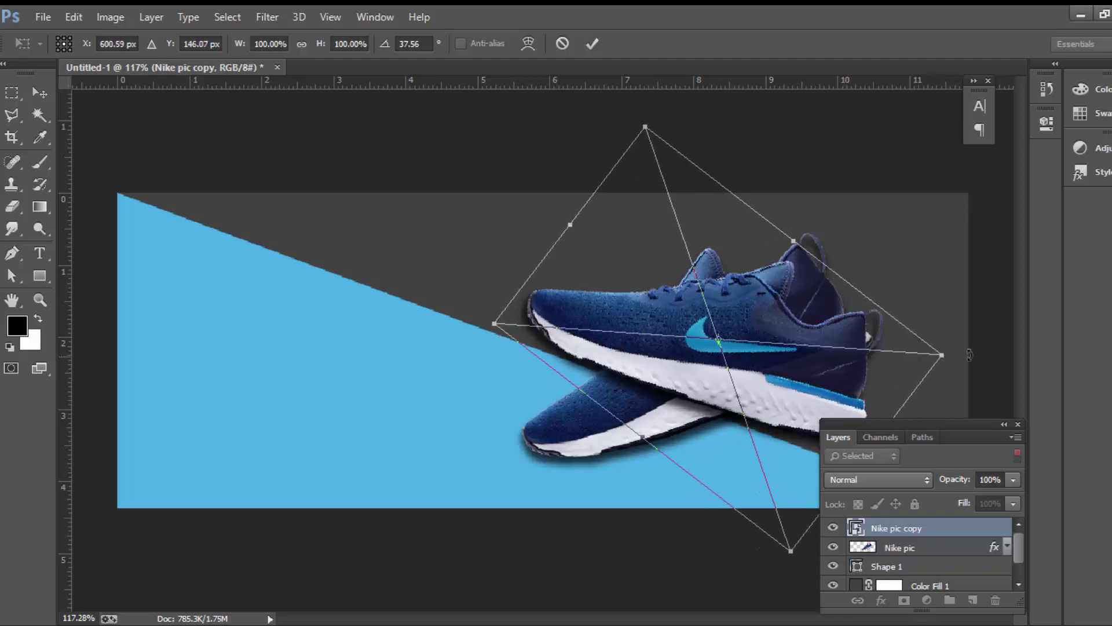
left_click_drag(969, 354, 961, 323)
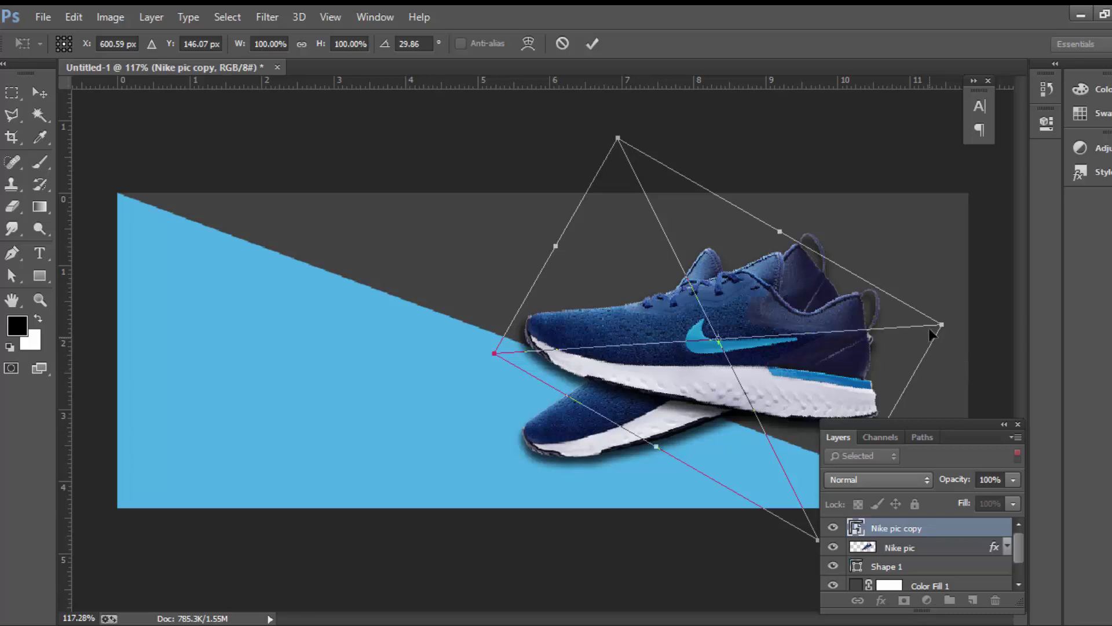
left_click(591, 43)
scroll(690, 211, "down", 1)
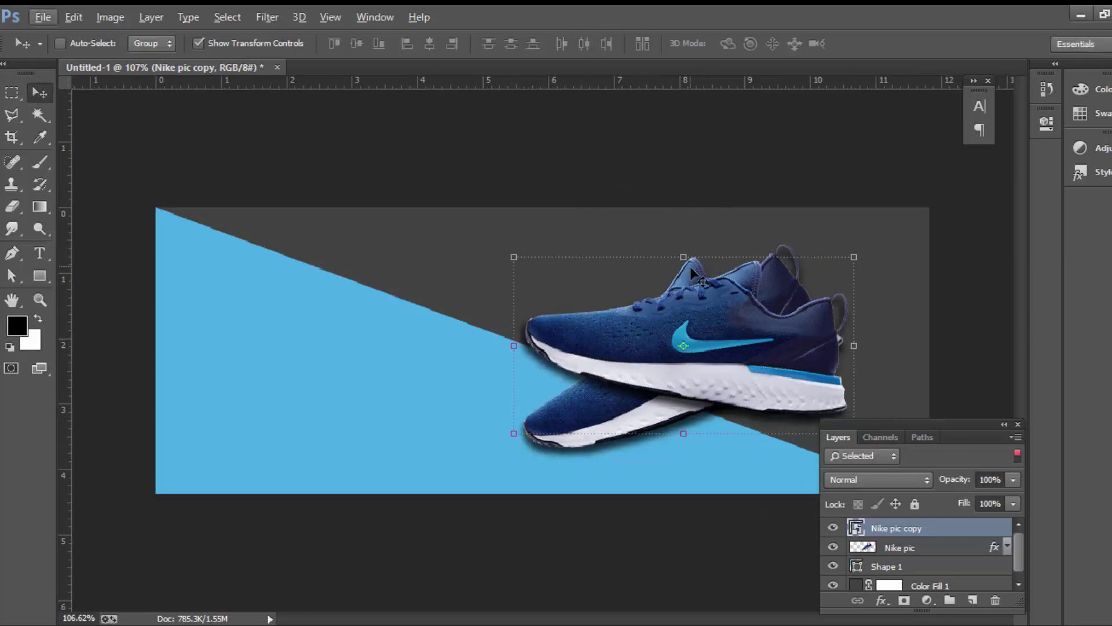
Move Nike pic copy below Shape 1 in the layer stack.
scroll(938, 546, "down", 1)
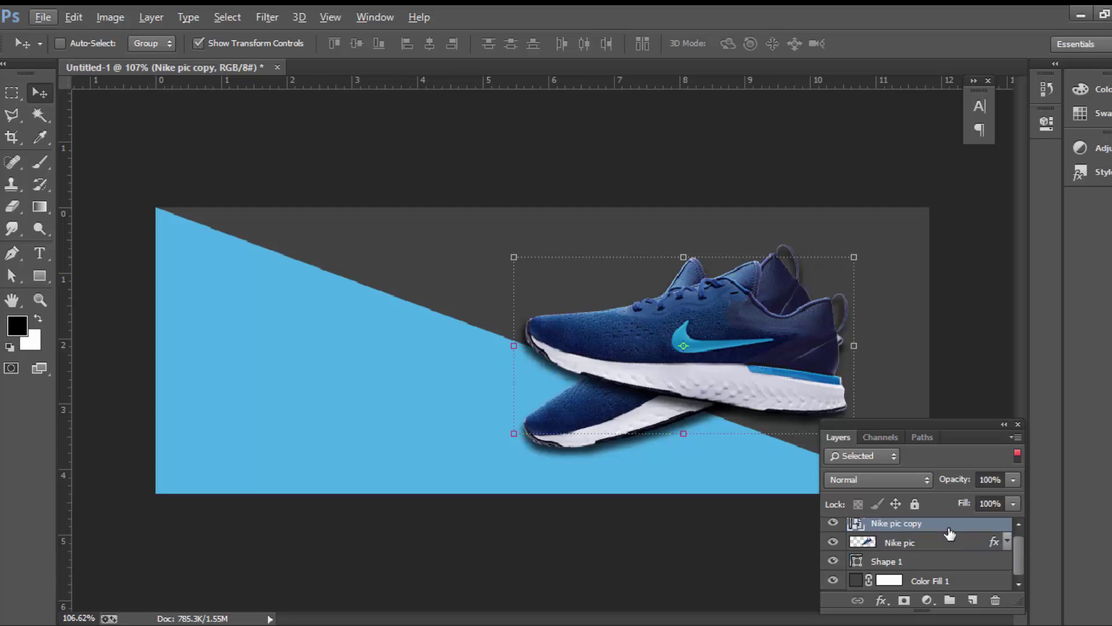
left_click_drag(950, 533, 946, 571)
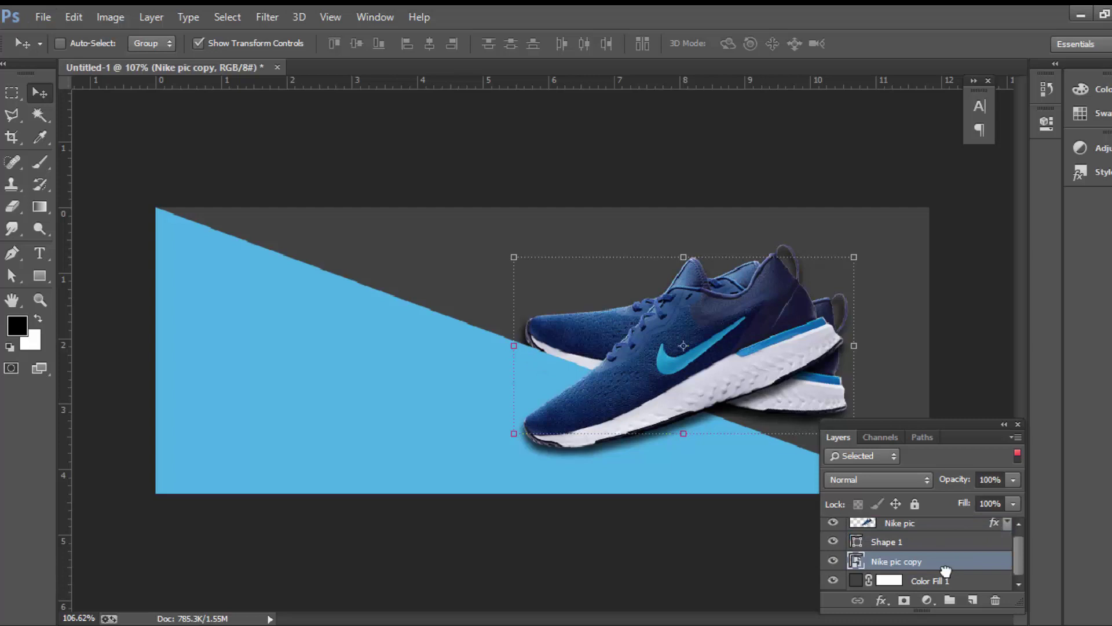
left_click(833, 561)
Apply a Motion Blur of angle -25° and distance 30 pixels to the shoe copy.
left_click(267, 16)
mouse_move(276, 205)
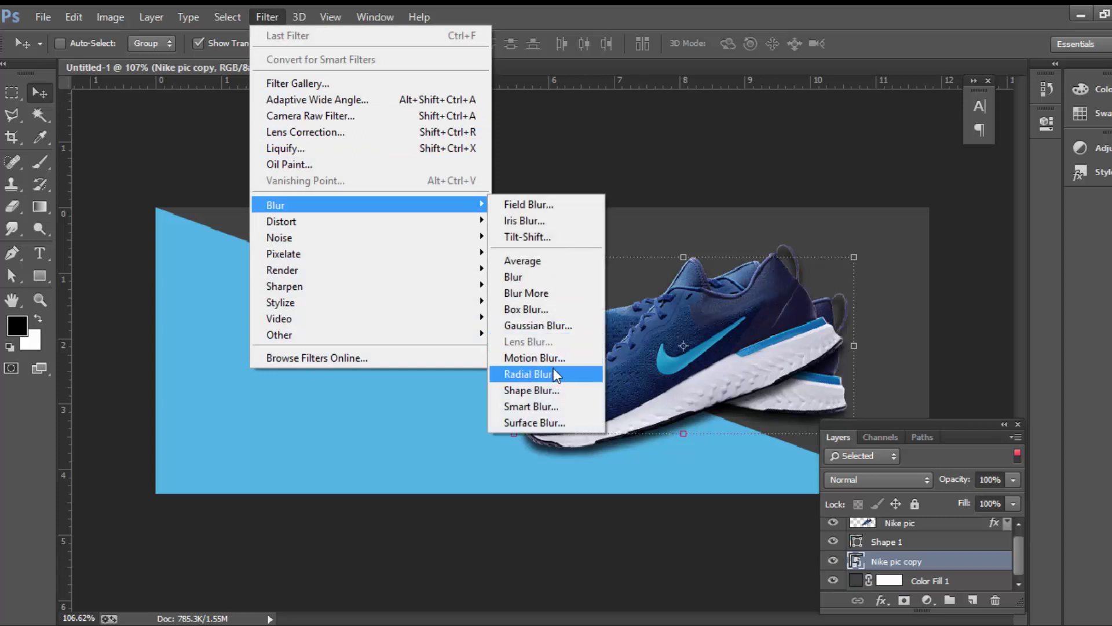
left_click(554, 356)
left_click_drag(731, 103, 955, 141)
type("-25")
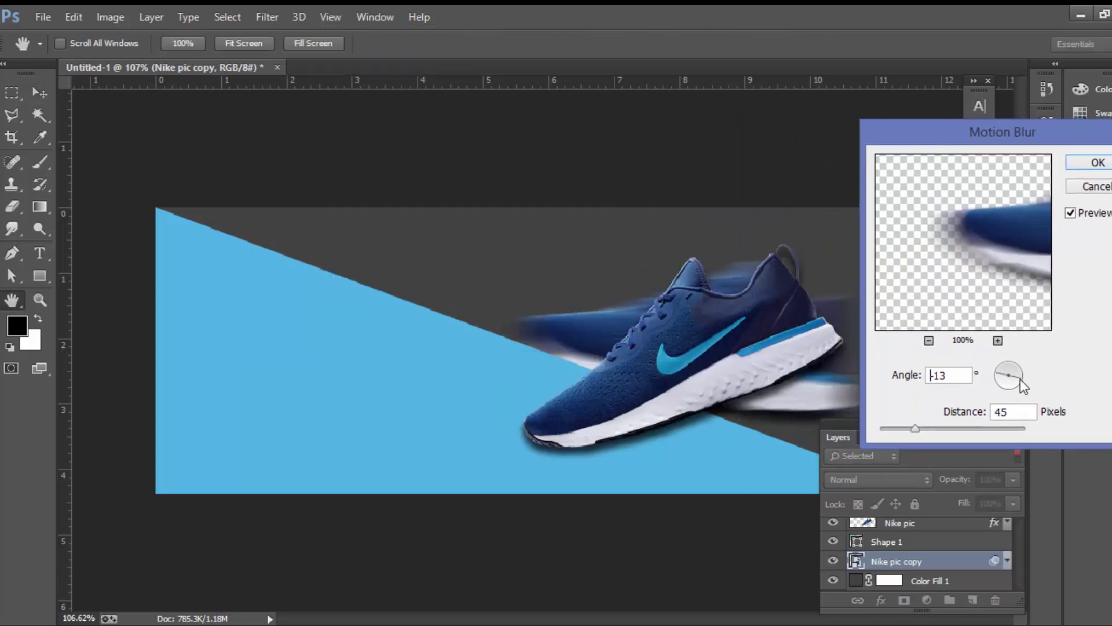
mouse_move(915, 428)
left_mouse_down()
mouse_move(853, 426)
mouse_move(902, 426)
left_mouse_up()
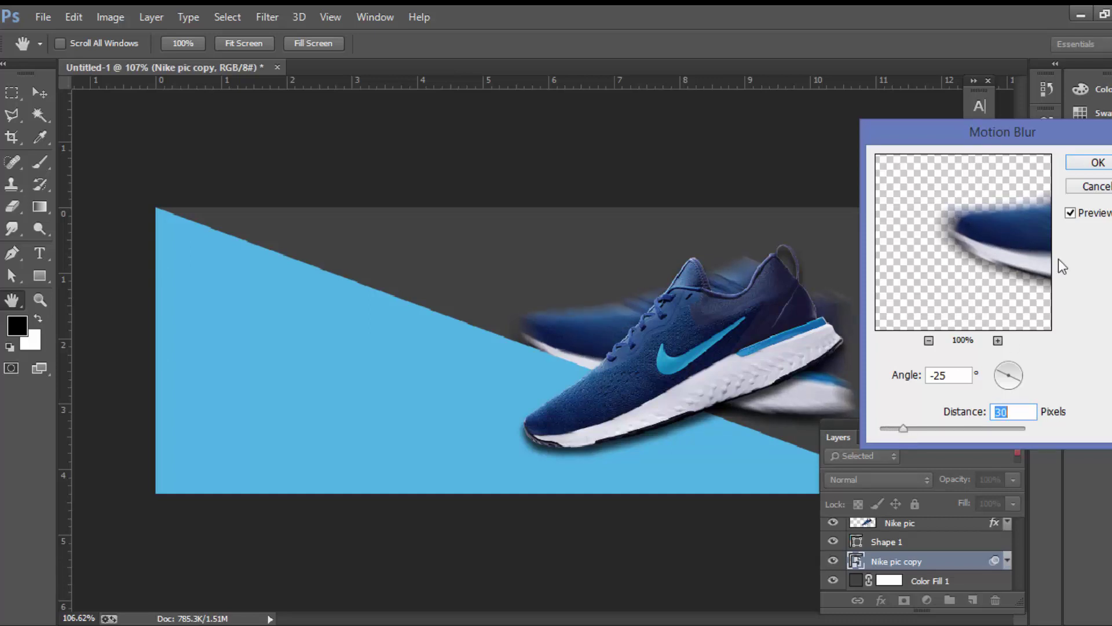
left_click(1098, 167)
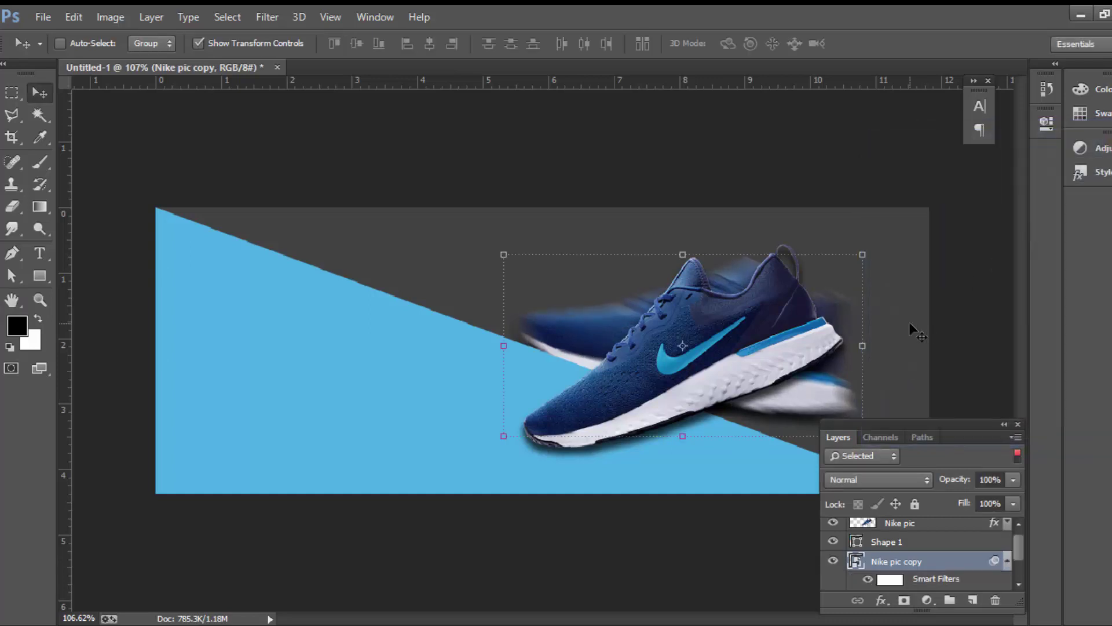
left_click(1007, 560)
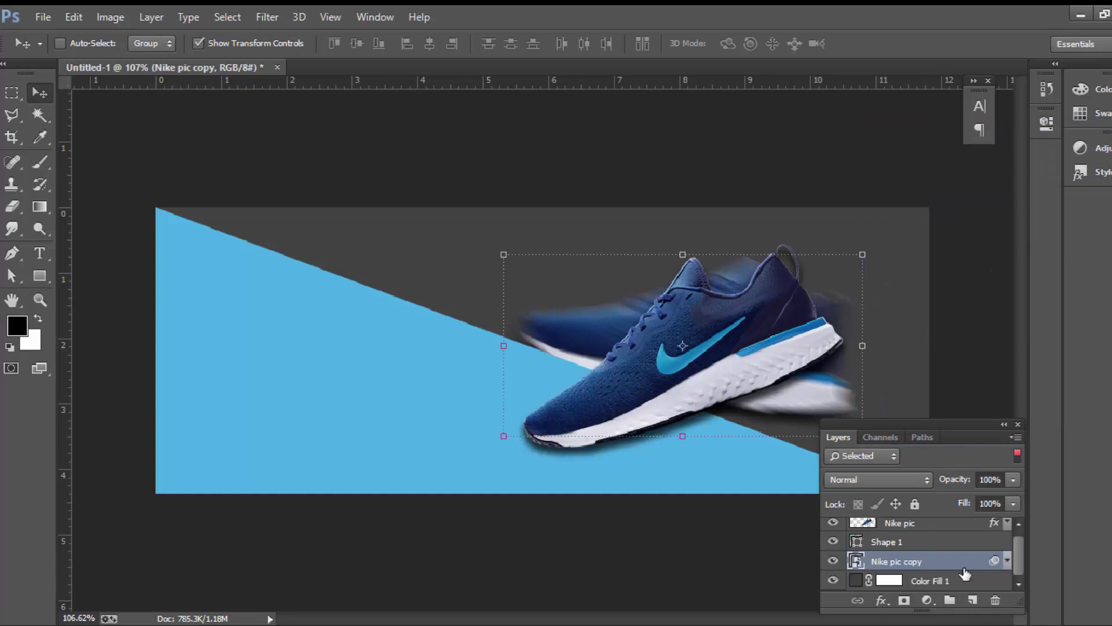
Fade the blurred Nike pic copy to 45% opacity and toggle it to compare.
left_click(833, 560)
left_click(1012, 481)
left_click_drag(1011, 497, 963, 497)
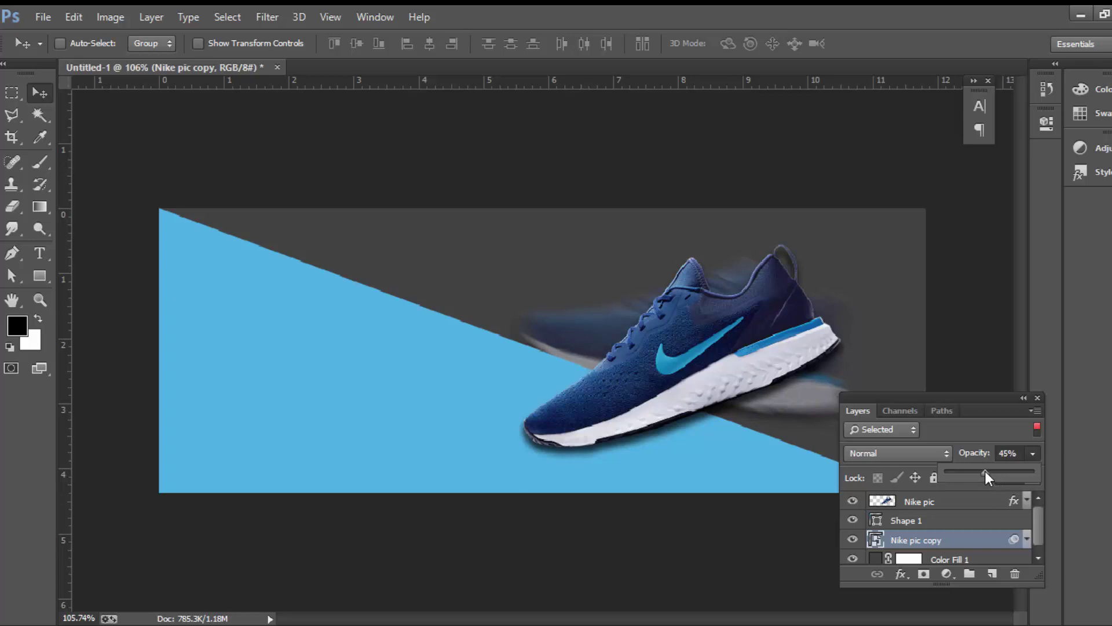
left_click(1026, 539)
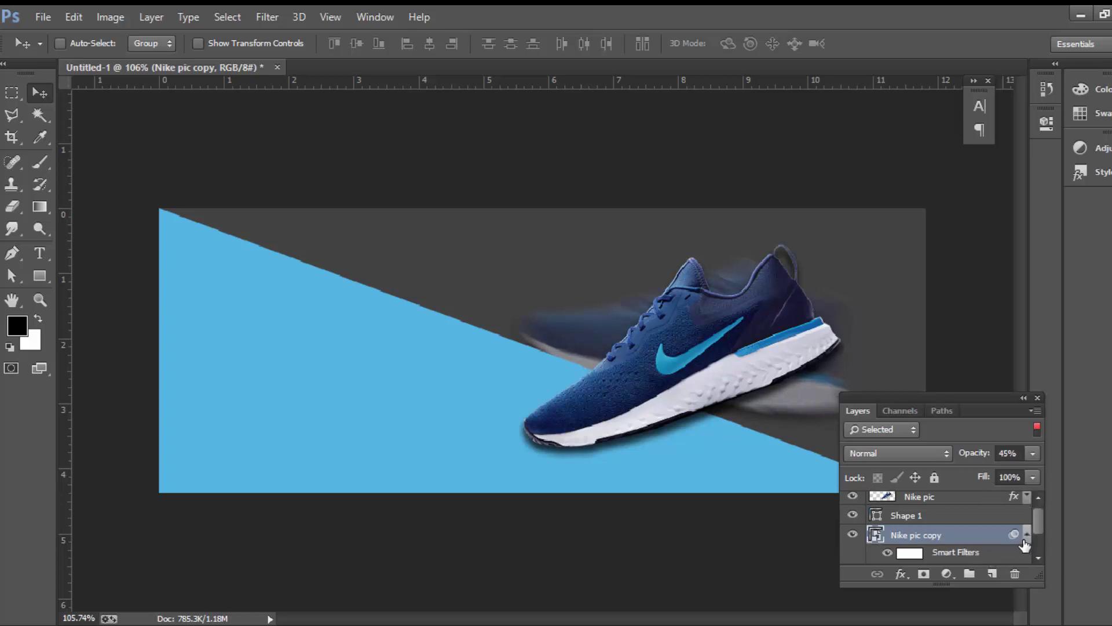
left_click(1025, 540)
left_click(854, 533)
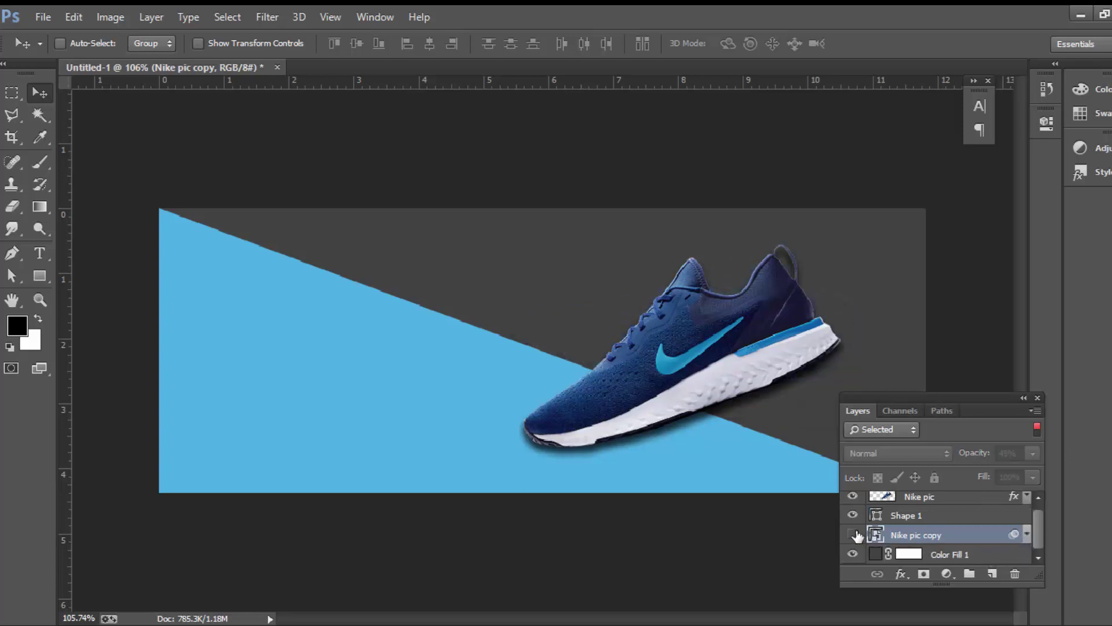
left_click(963, 505)
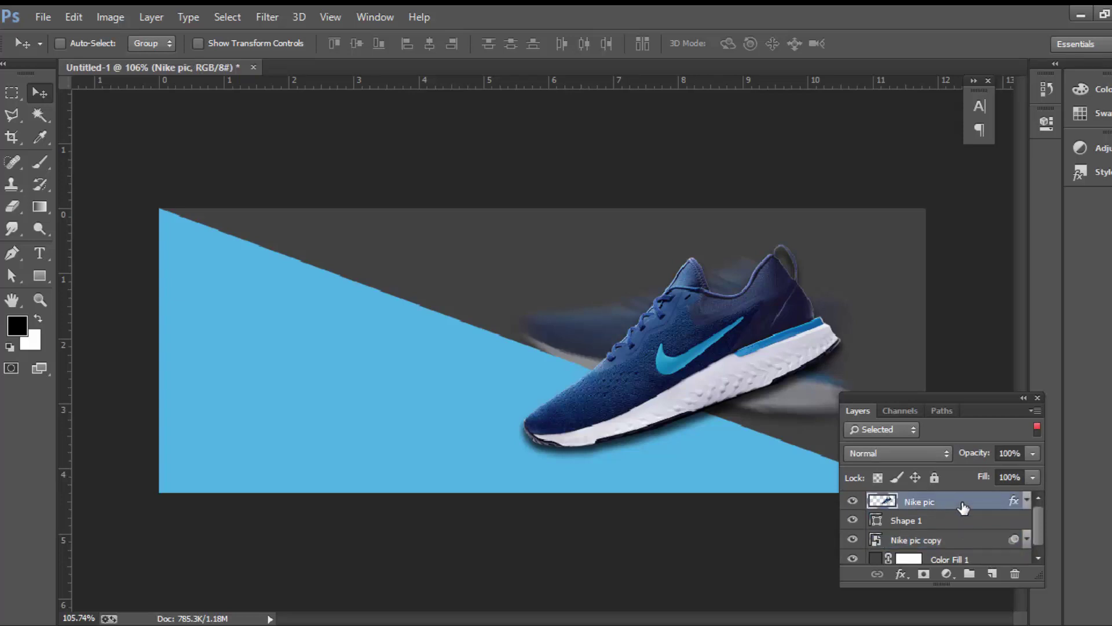
Start a new Pen shape, Shape 2, with its first point above the banner's top edge.
left_click(919, 520)
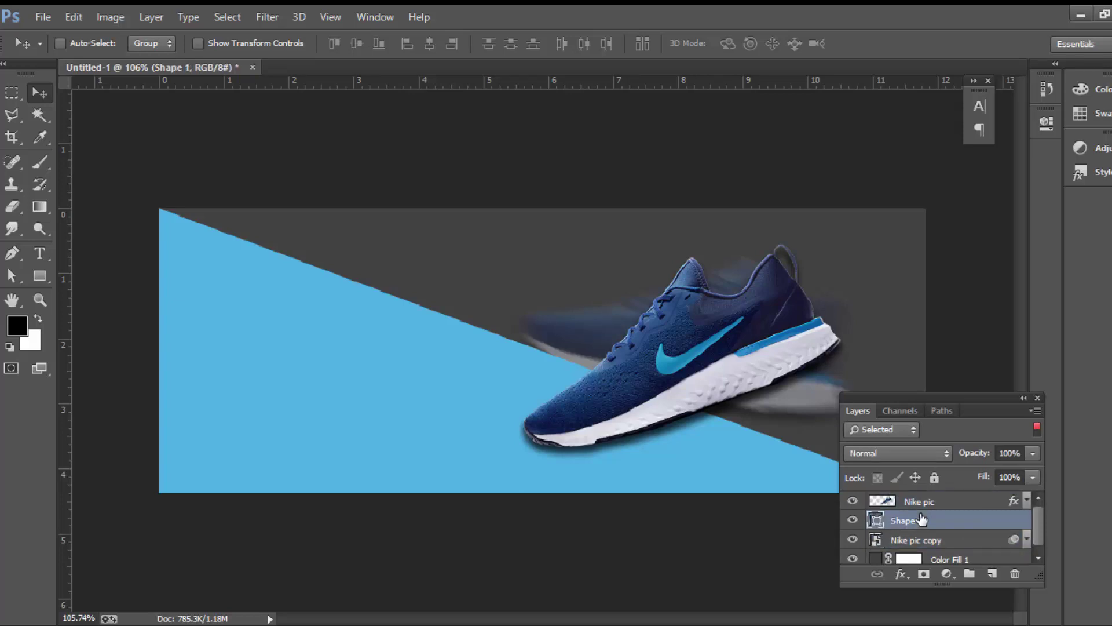
left_click(854, 501)
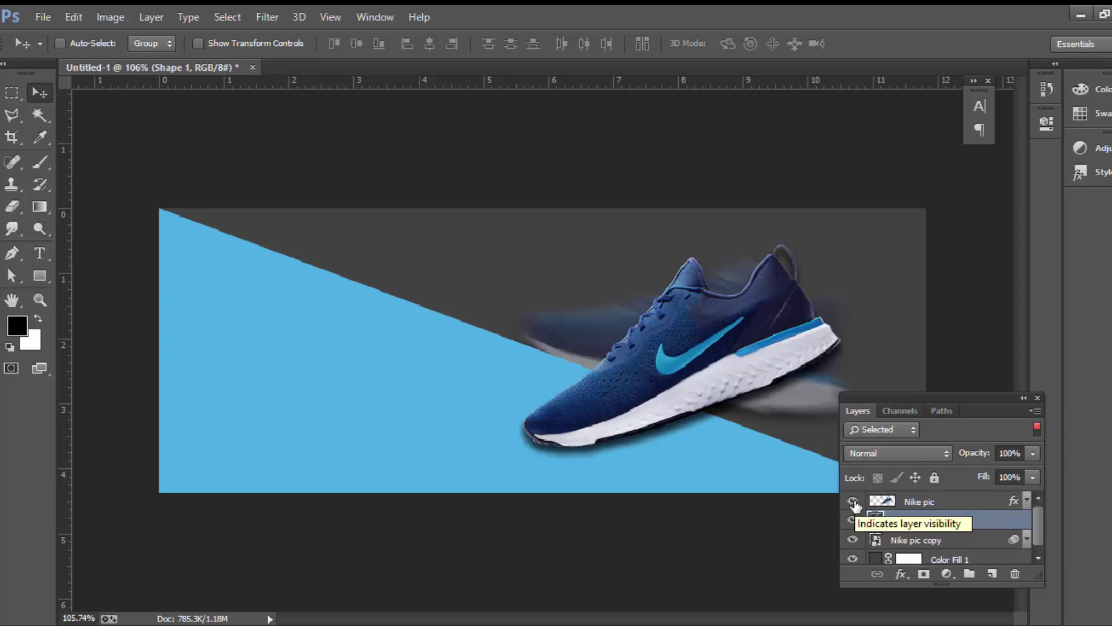
left_click(9, 257)
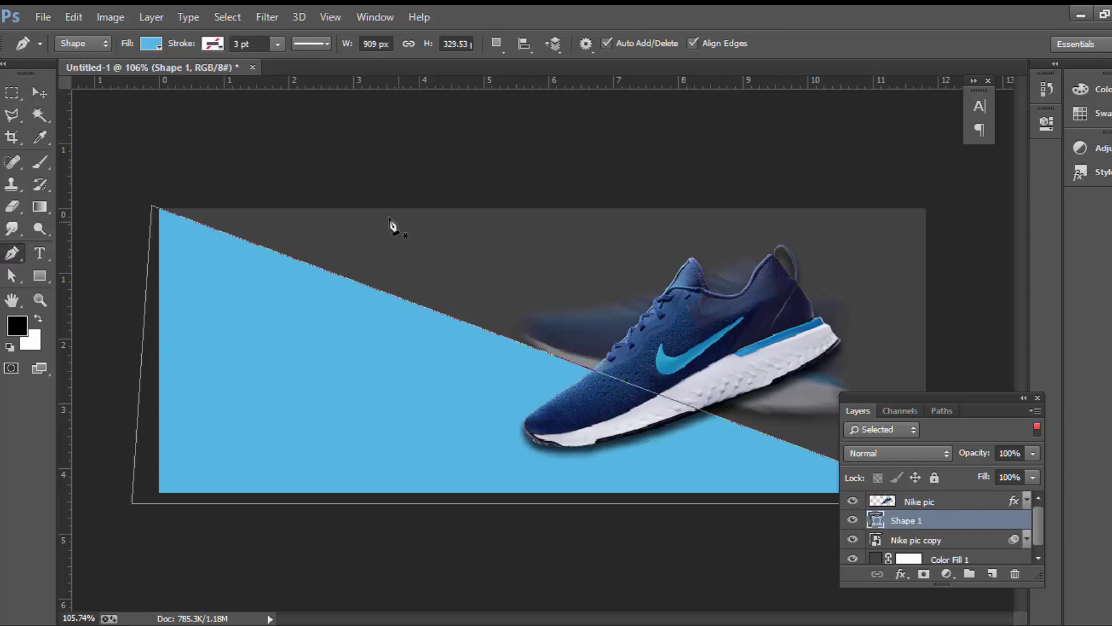
left_click(407, 188)
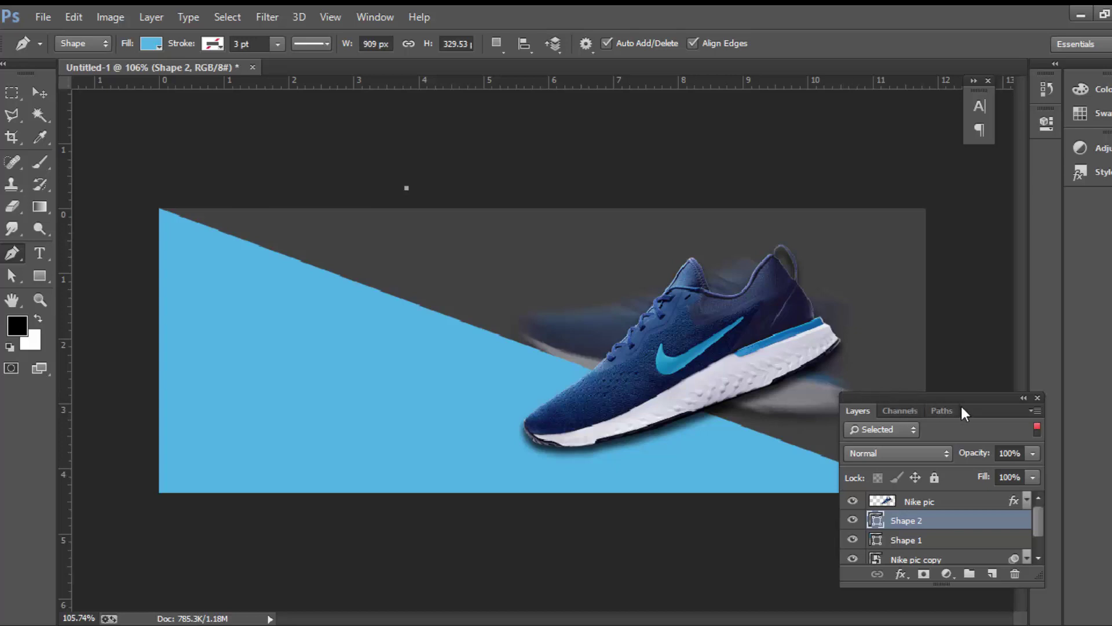
key("ctrl+minus")
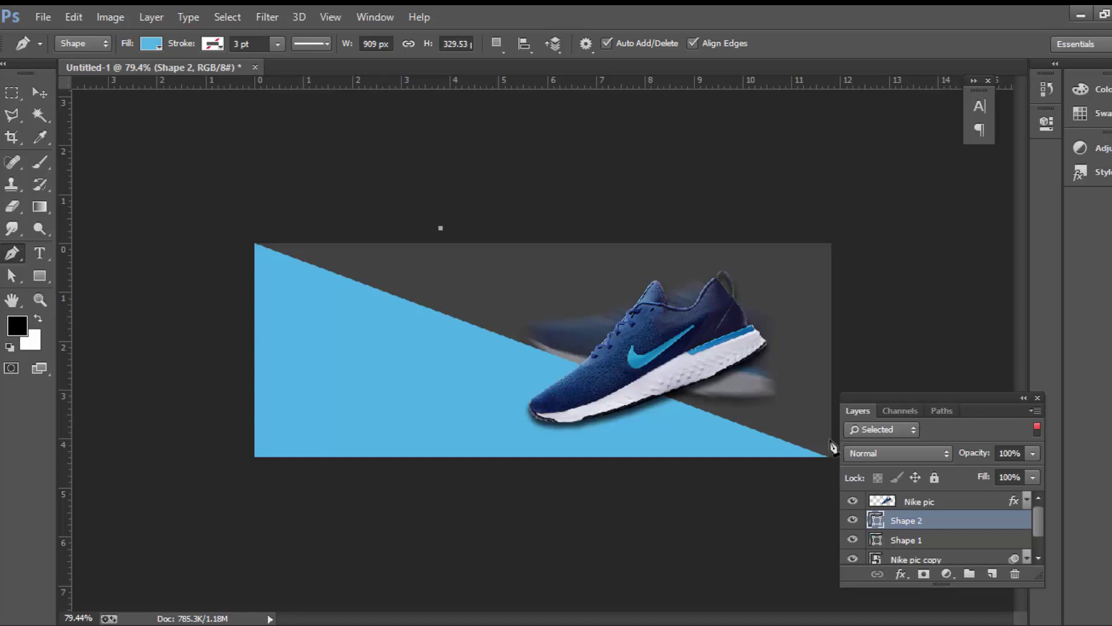
Complete the Shape 2 path: right-edge point, bottom-left and top-left corners, closed at the start.
left_click(854, 387)
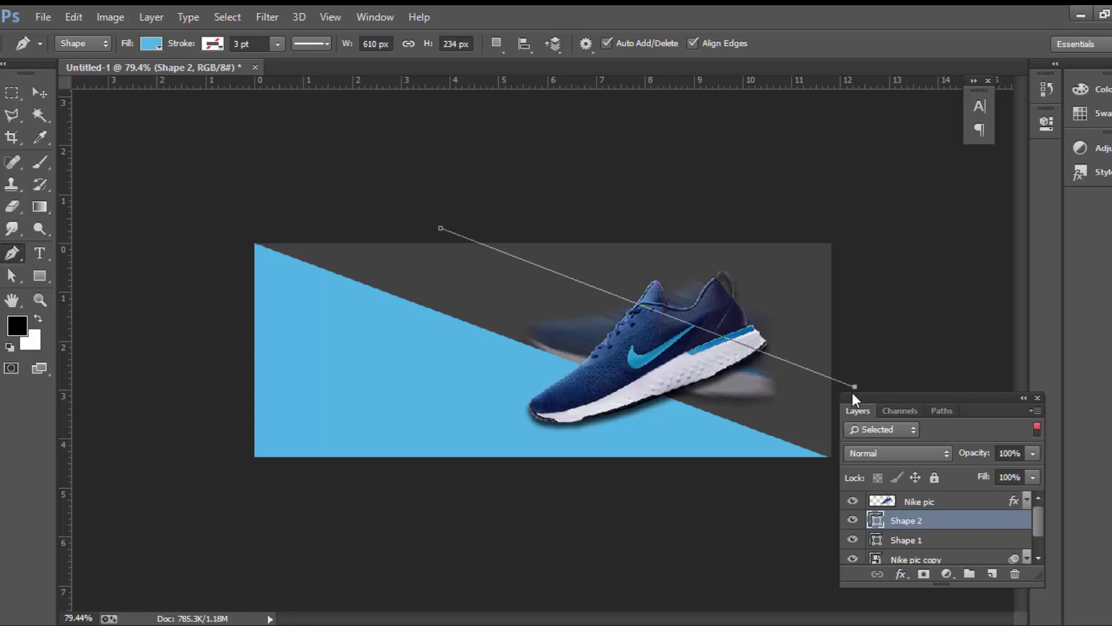
left_click_drag(853, 396, 854, 395)
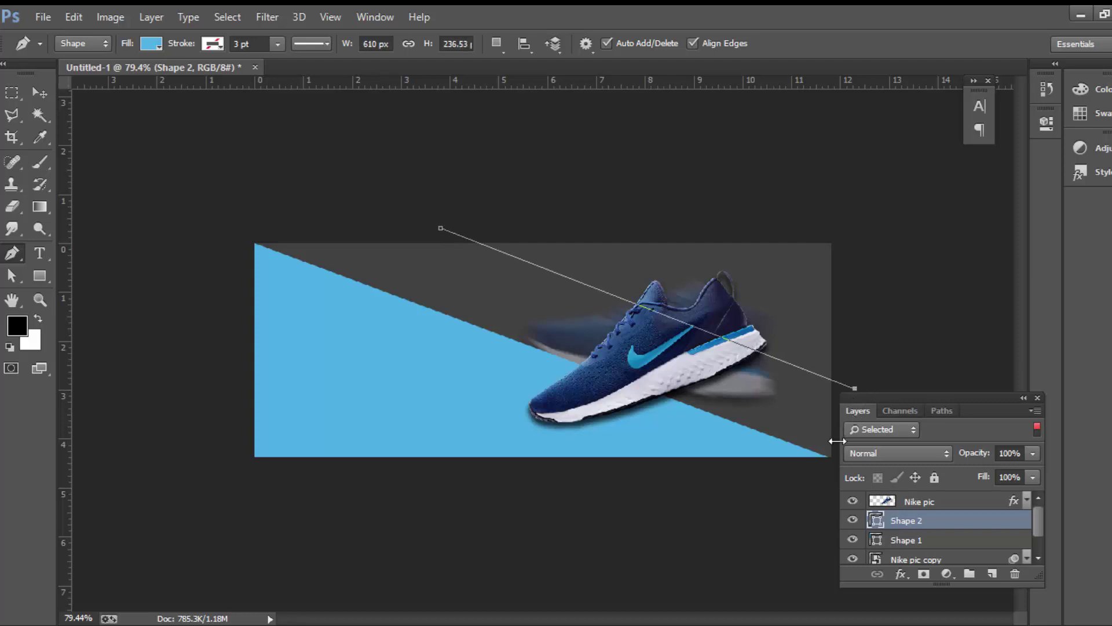
left_click(831, 500)
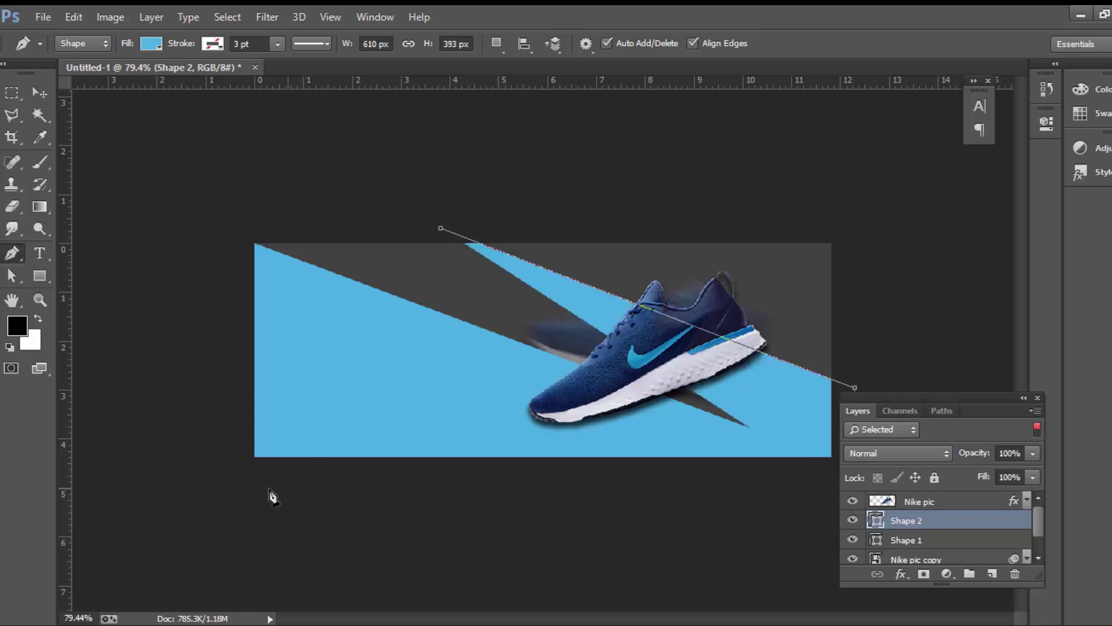
left_click(238, 495)
left_click(238, 219)
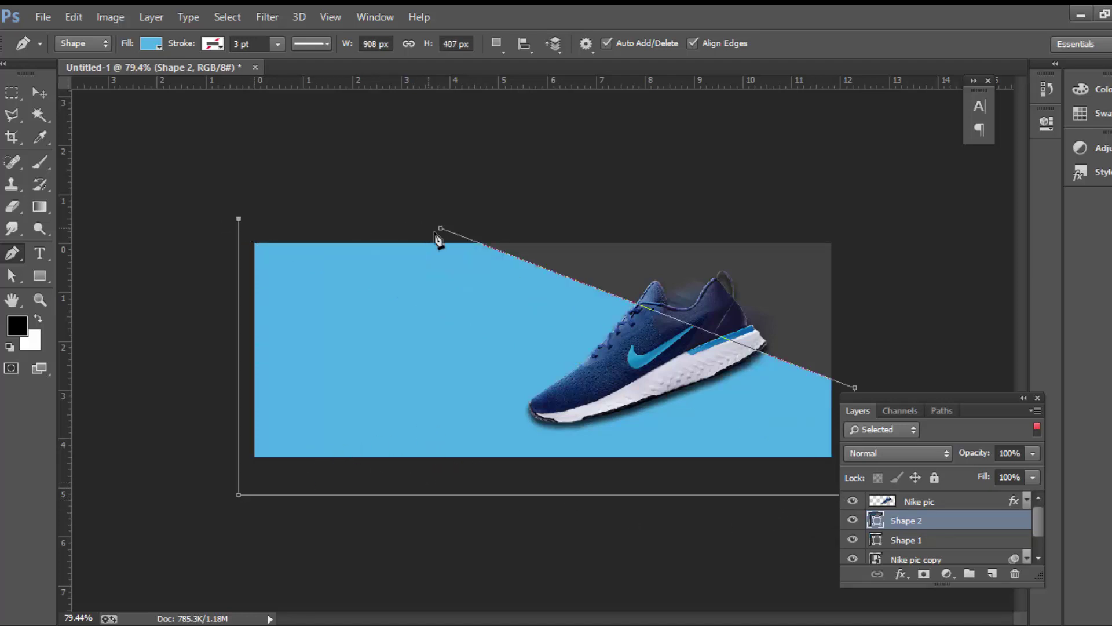
left_click(441, 228)
Fill Shape 2 with near-black and move it beneath Shape 1 in the layer stack.
double_click(876, 520)
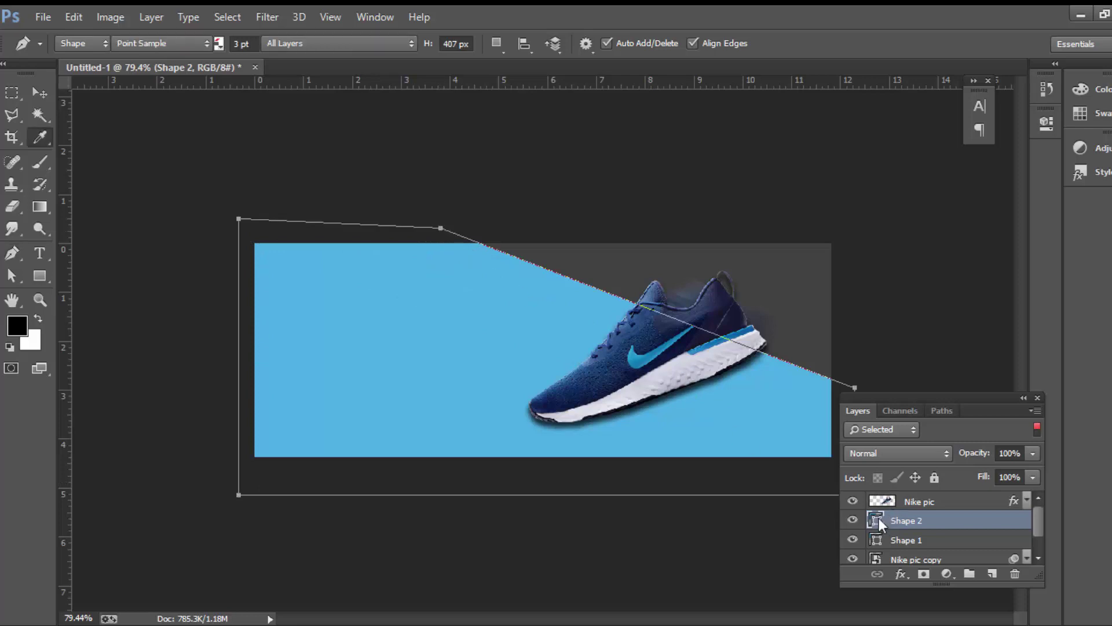
left_click_drag(648, 261, 582, 427)
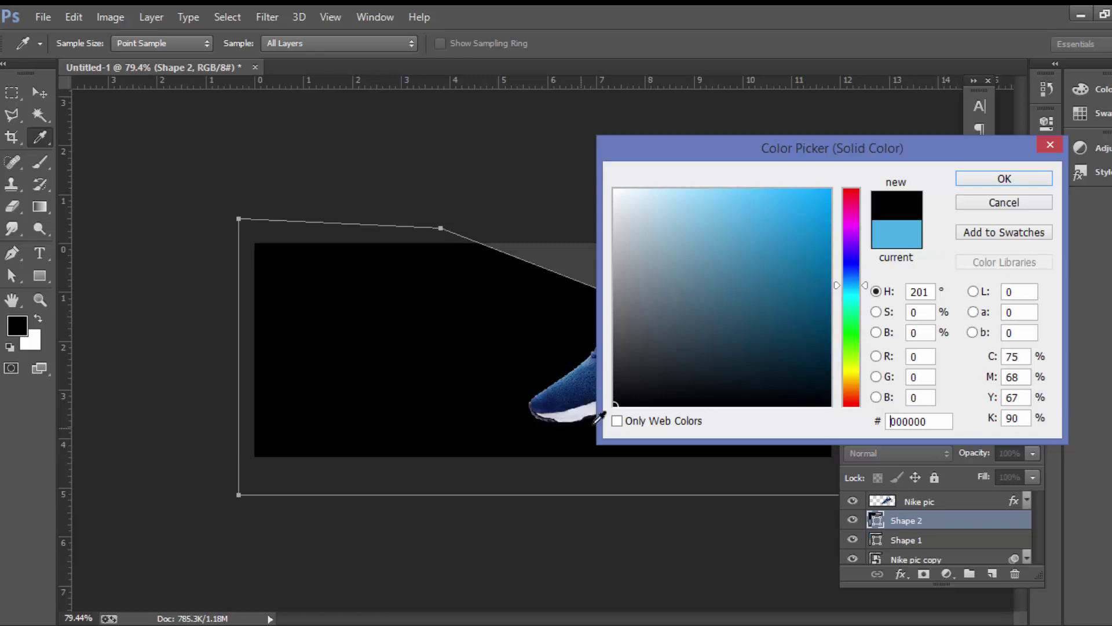
left_click(1005, 178)
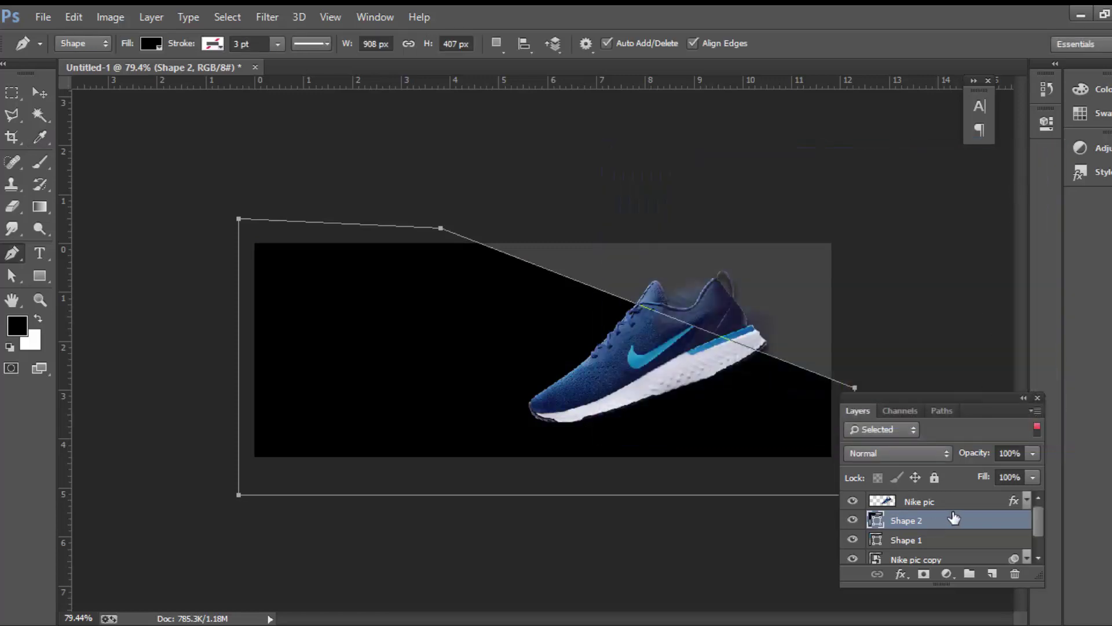
scroll(969, 521, "down", 1)
left_click_drag(961, 502, 962, 532)
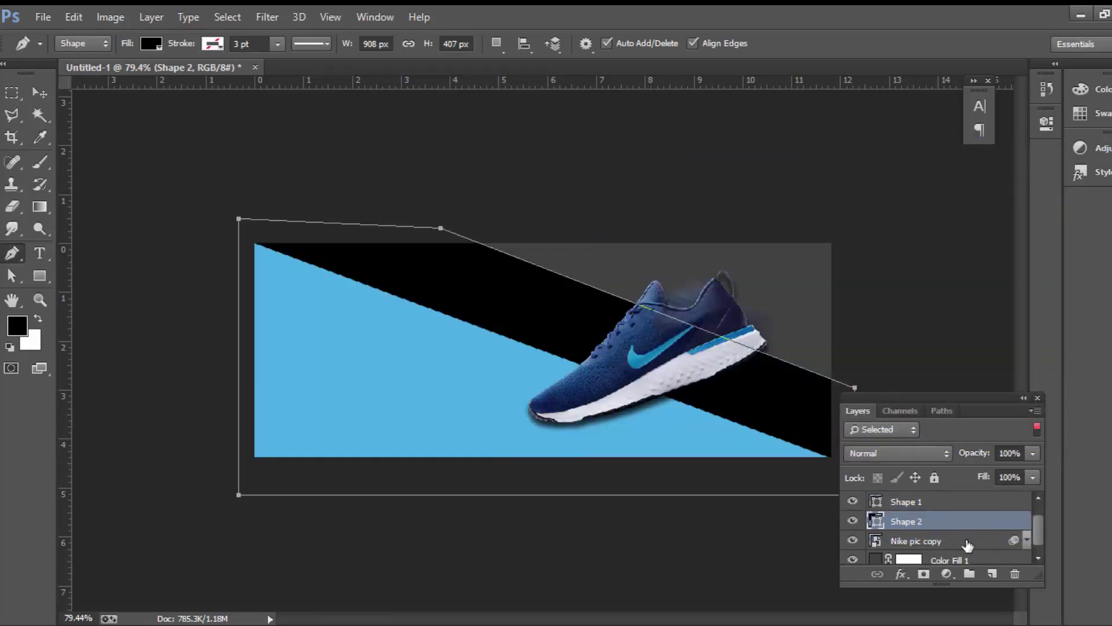
left_click(852, 520)
Recolour Shape 2's fill to dark grey 515050.
double_click(875, 521)
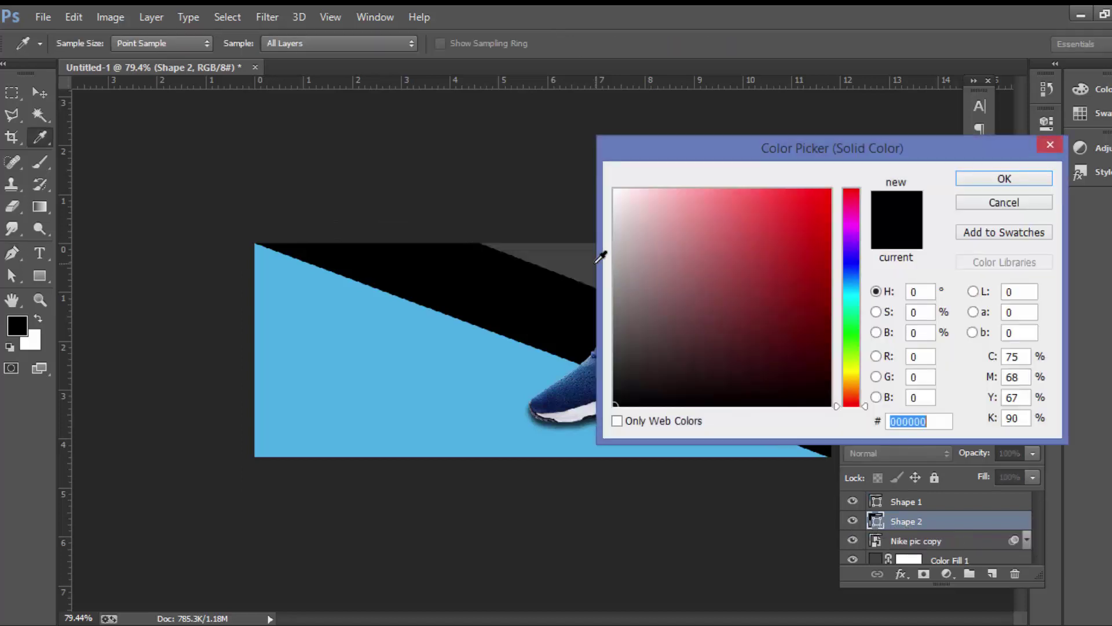
left_click(603, 248)
mouse_move(615, 346)
left_mouse_down()
mouse_move(609, 307)
mouse_move(612, 318)
left_mouse_up()
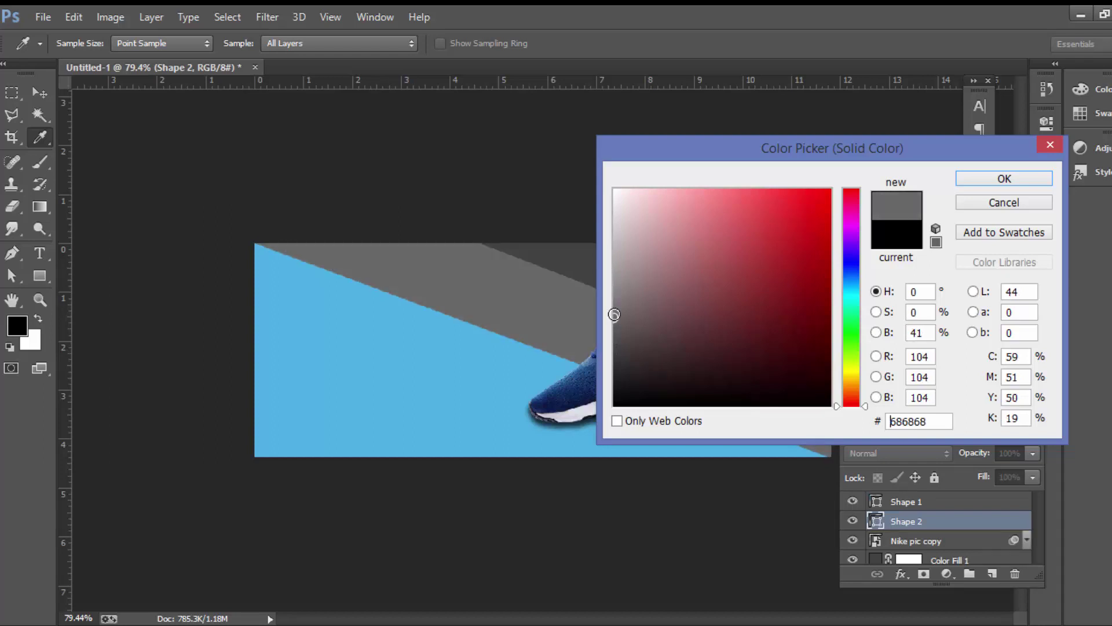
mouse_move(612, 317)
left_mouse_down()
mouse_move(615, 346)
mouse_move(615, 337)
left_mouse_up()
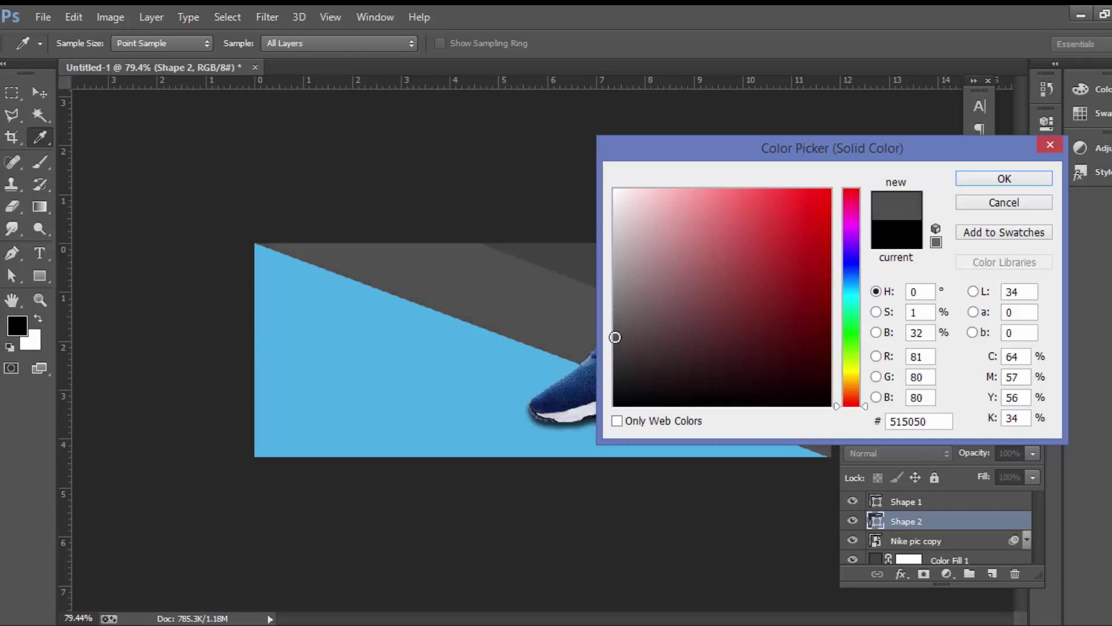
left_click(1005, 179)
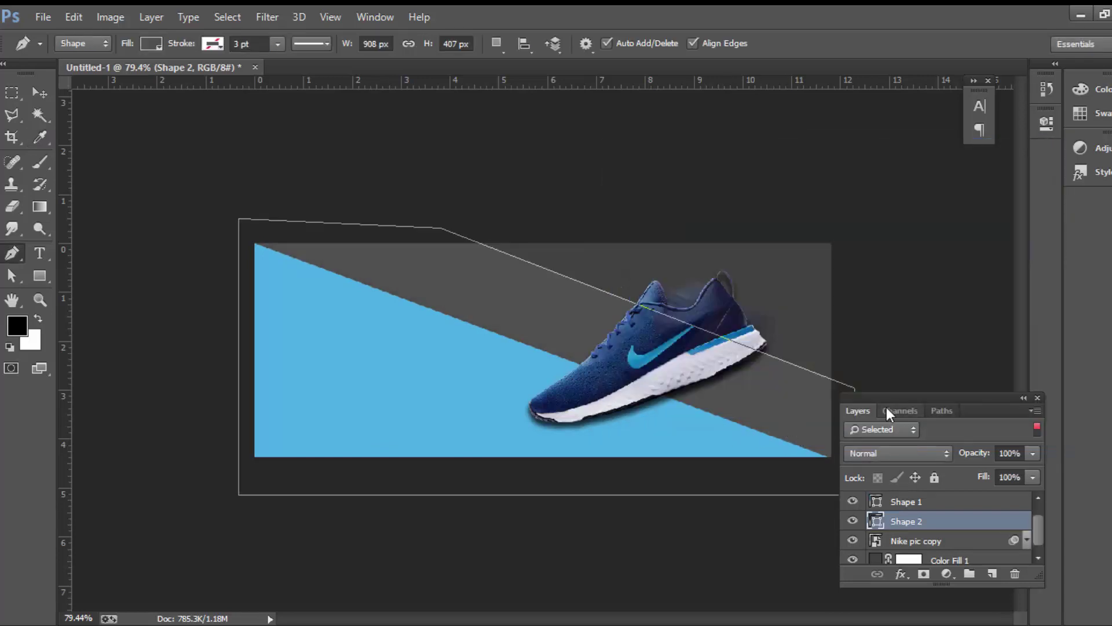
scroll(944, 382, "up", 2)
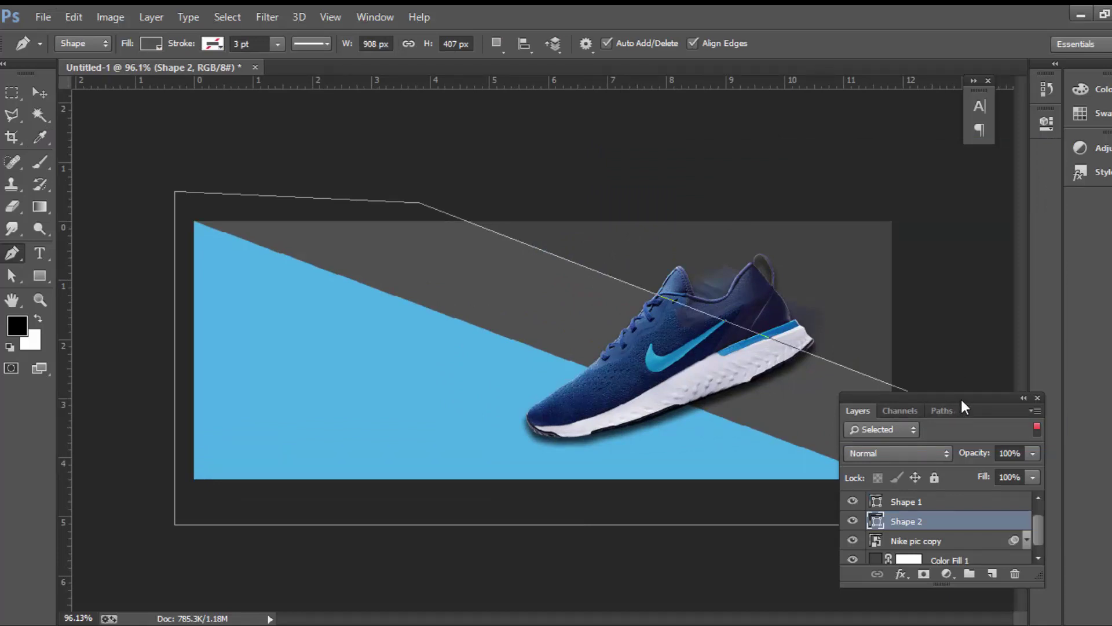
mouse_move(961, 398)
left_mouse_down()
mouse_move(1012, 437)
mouse_move(995, 444)
left_mouse_up()
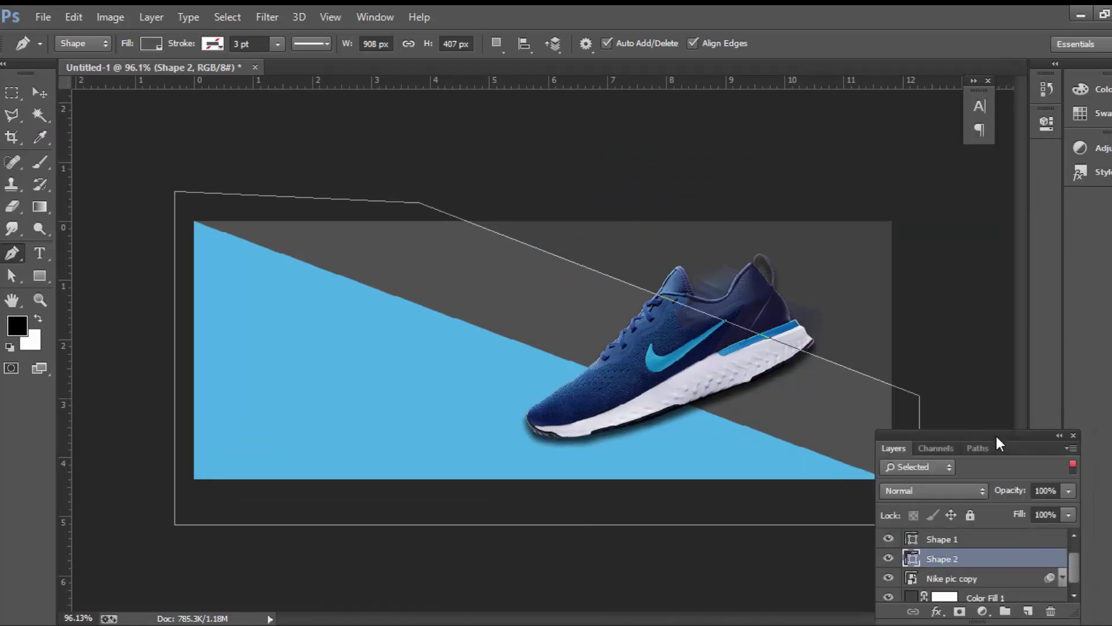
Add a layer mask to Shape 2.
left_click(38, 94)
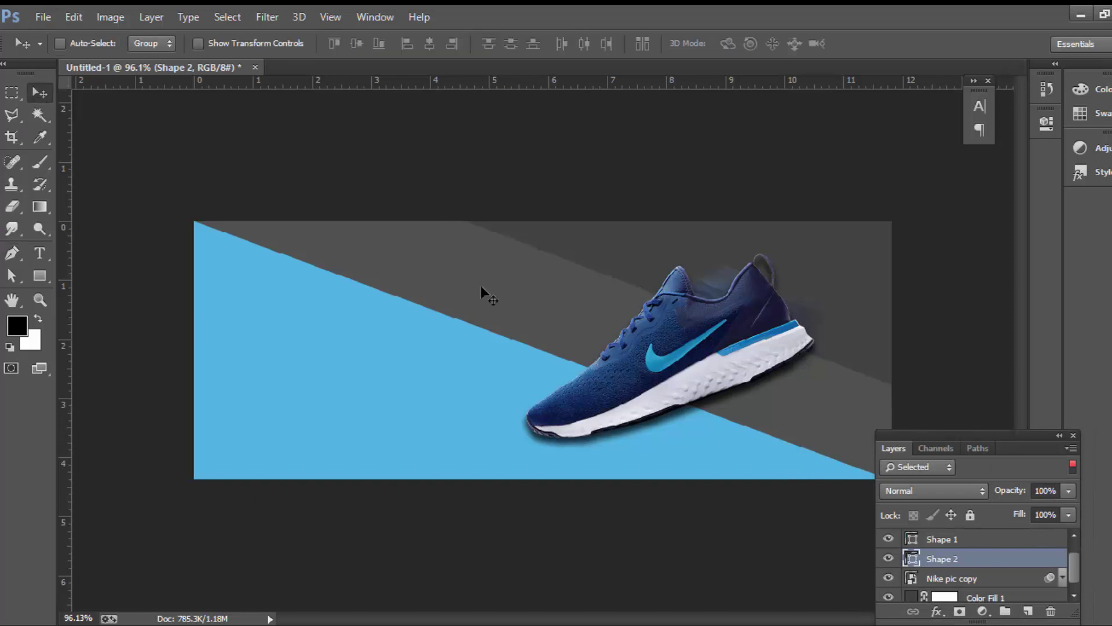
scroll(819, 455, "up", 1)
scroll(817, 453, "down", 2)
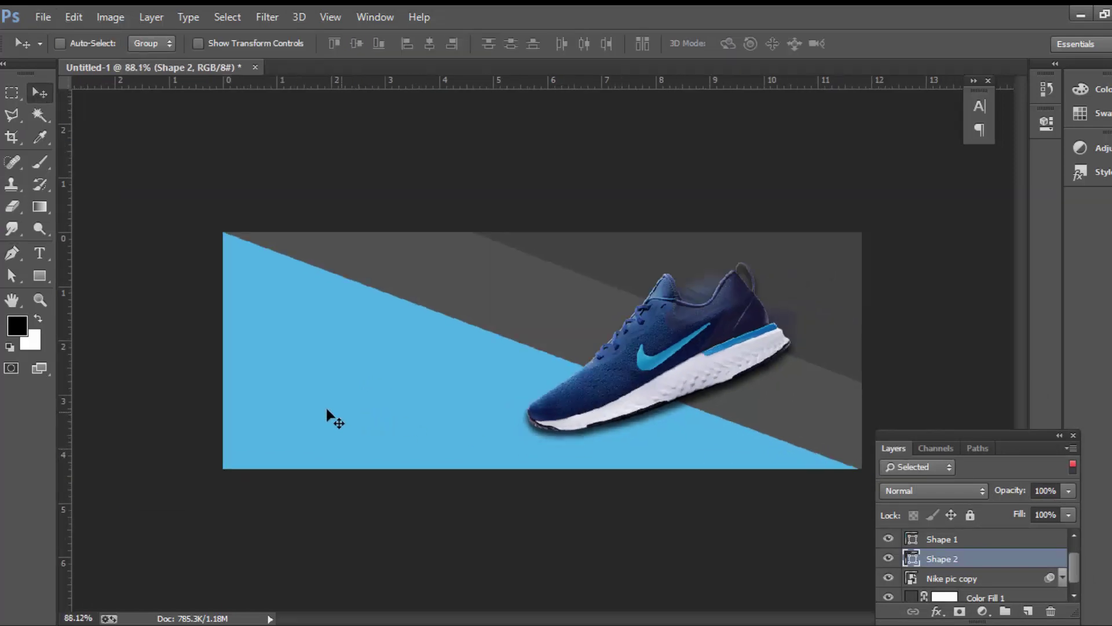
left_click_drag(1008, 438, 1007, 414)
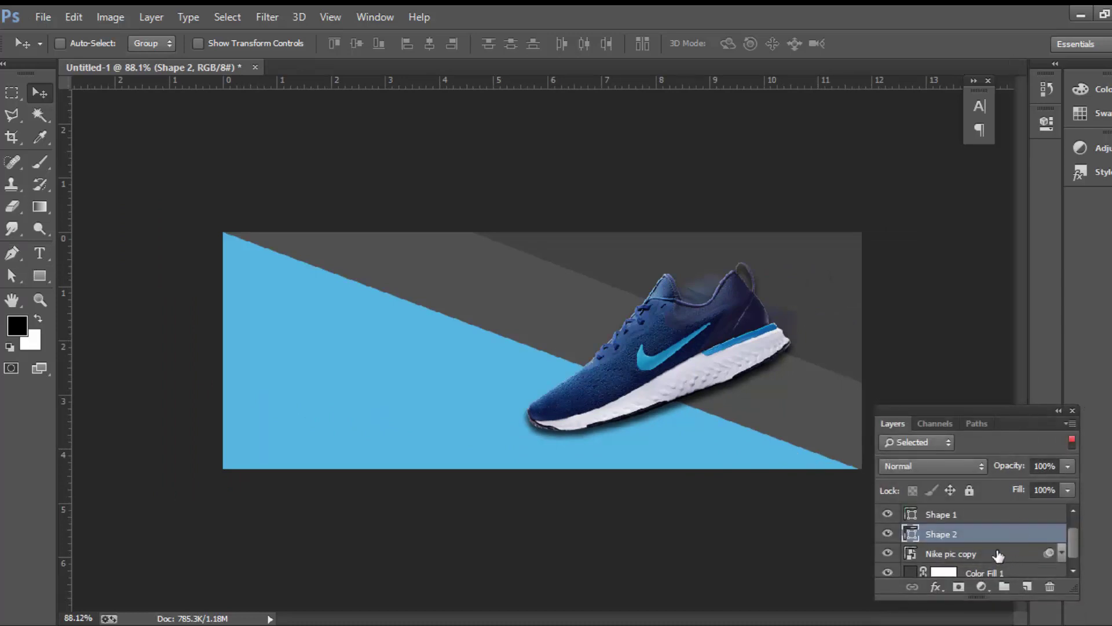
left_click(887, 534)
left_click(959, 587)
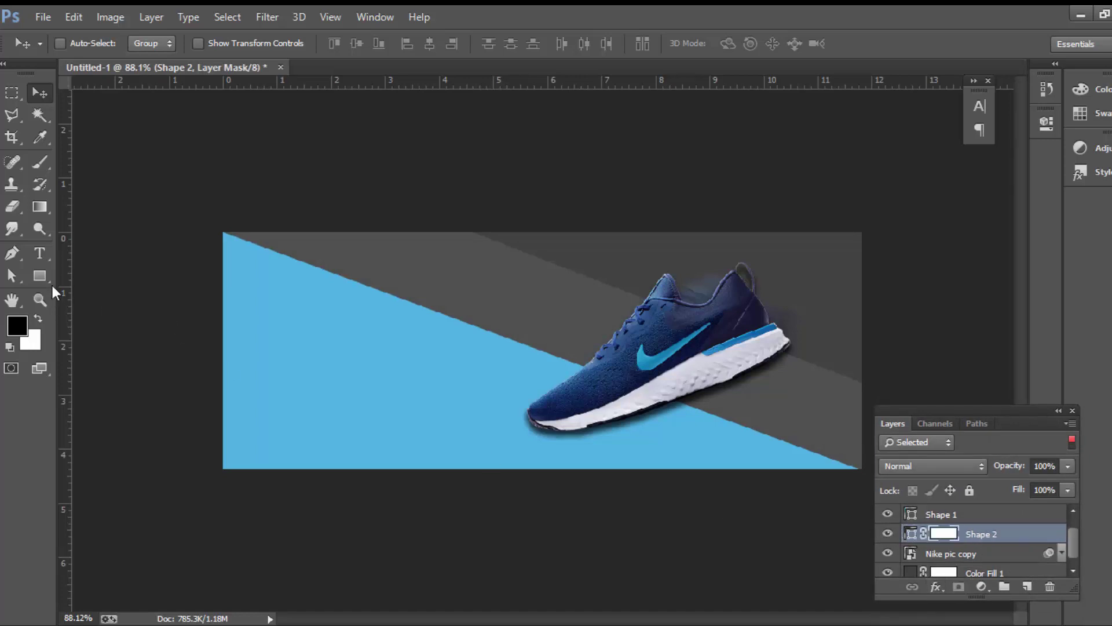
Try mask gradients on Shape 2 from the lower-right corner, undoing both attempts.
left_click(39, 207)
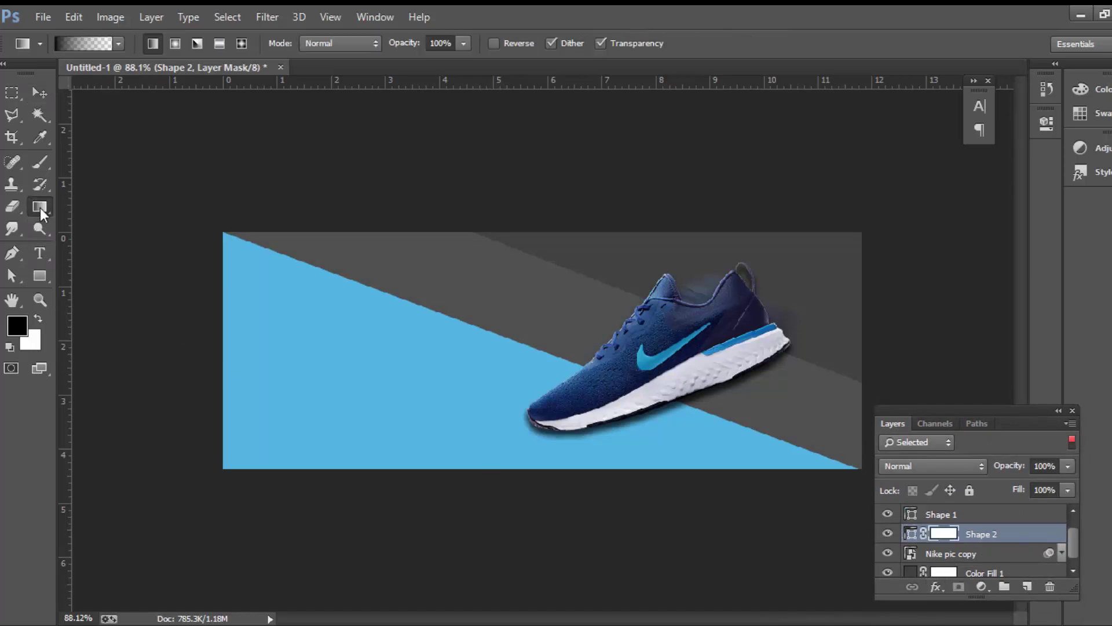
left_click(43, 315)
left_click(44, 316)
left_click(44, 316)
left_click_drag(563, 317, 562, 317)
key("ctrl+z")
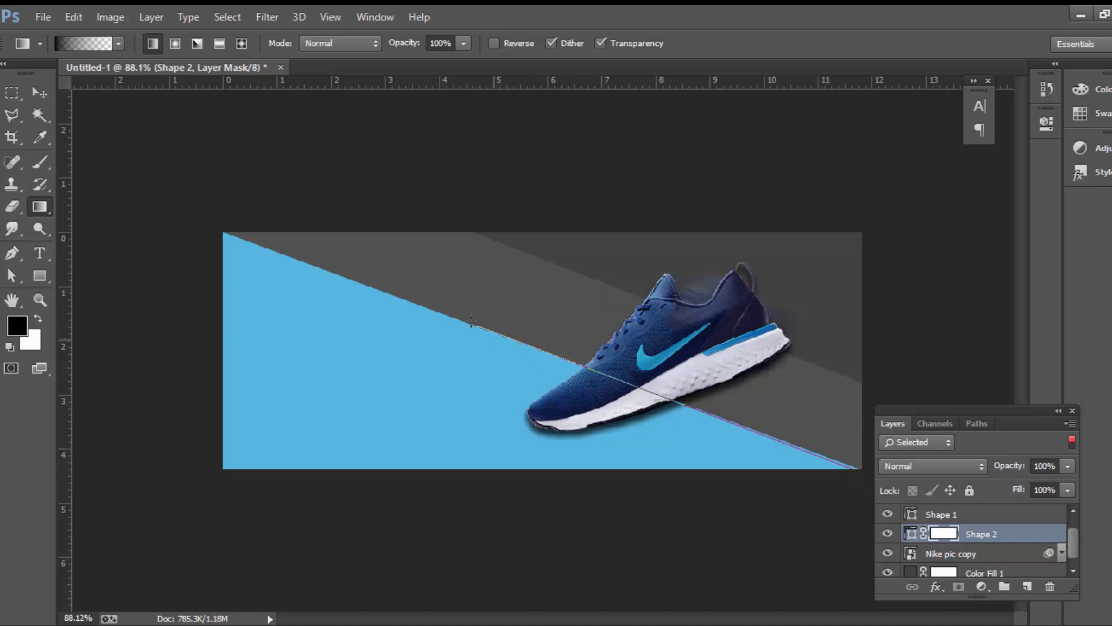
left_click_drag(858, 467, 354, 278)
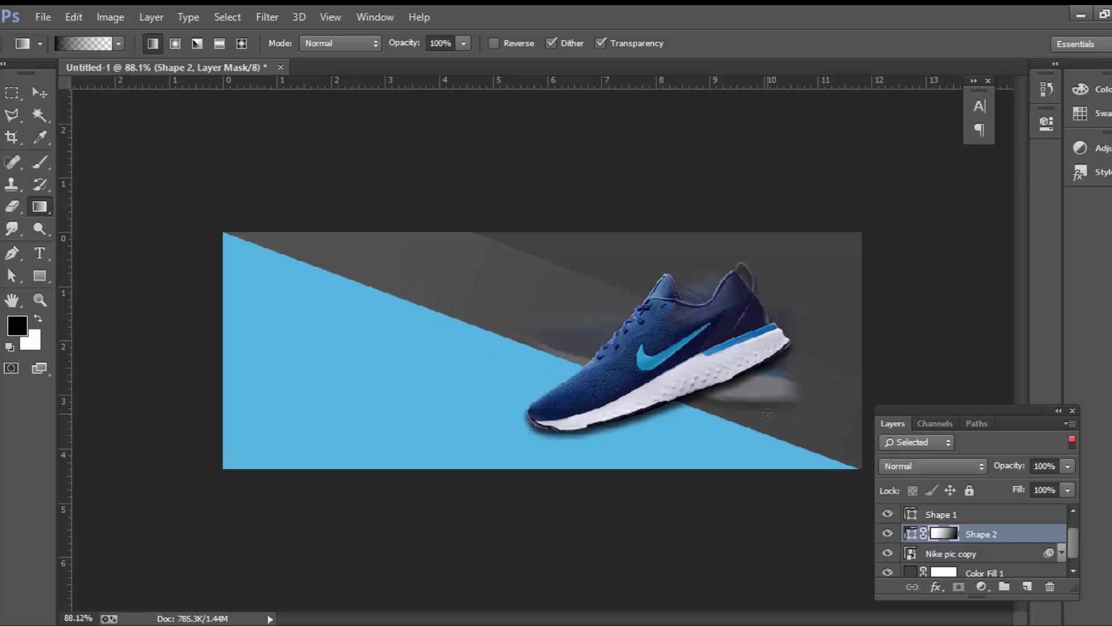
key("ctrl+z")
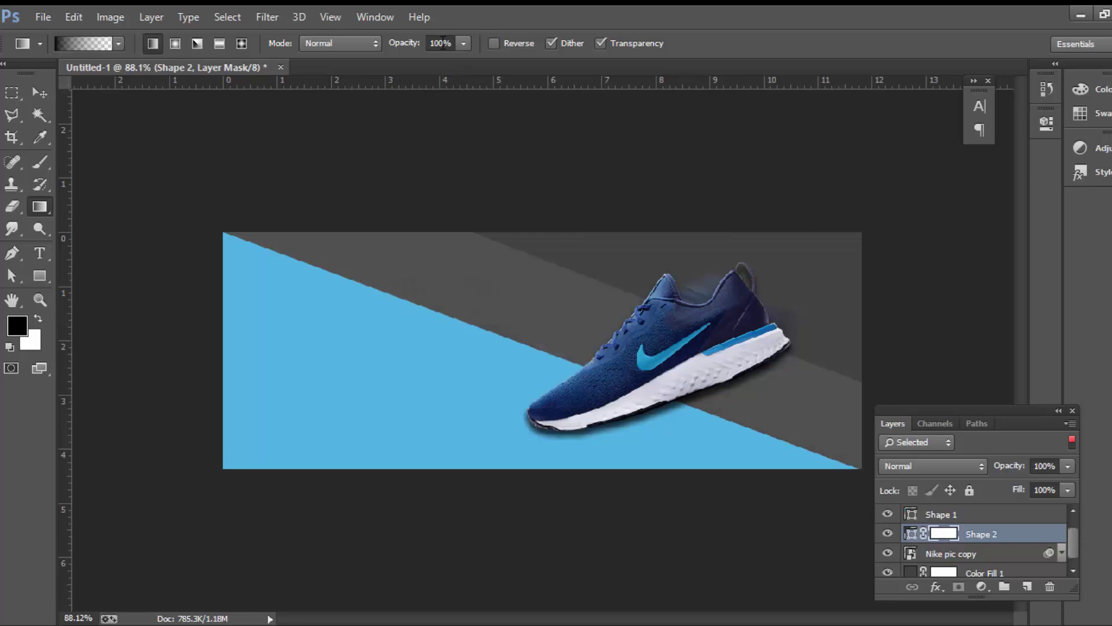
Paint a 50%-opacity gradient on Shape 2's mask and set the layer opacity to 75%.
left_click(444, 43)
left_click_drag(444, 43, 415, 49)
type("7")
key("Return")
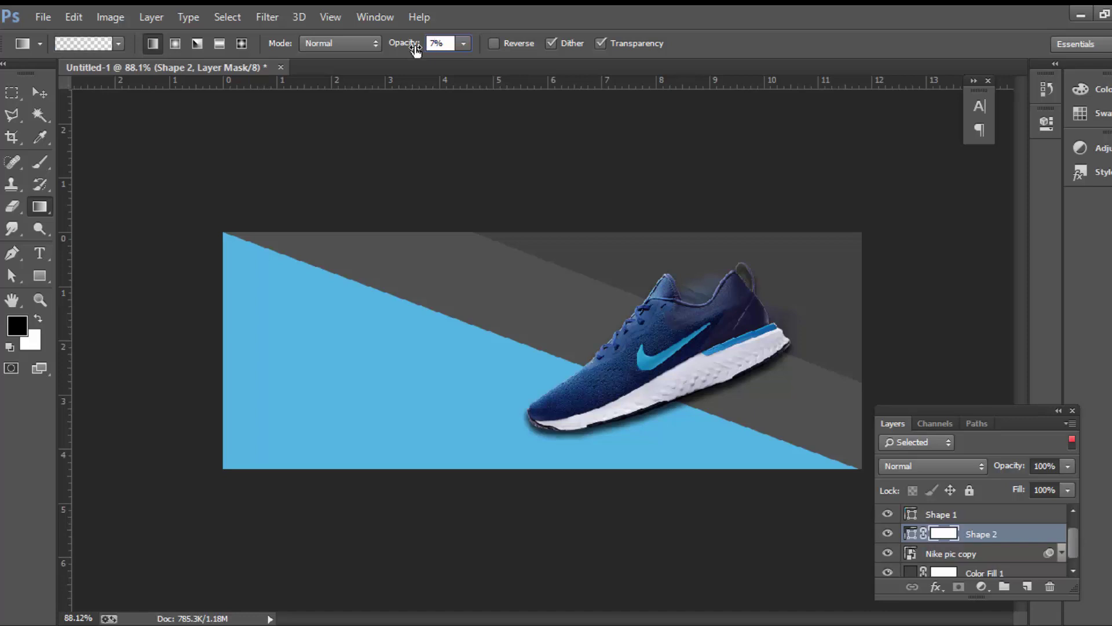
type("50")
key("Return")
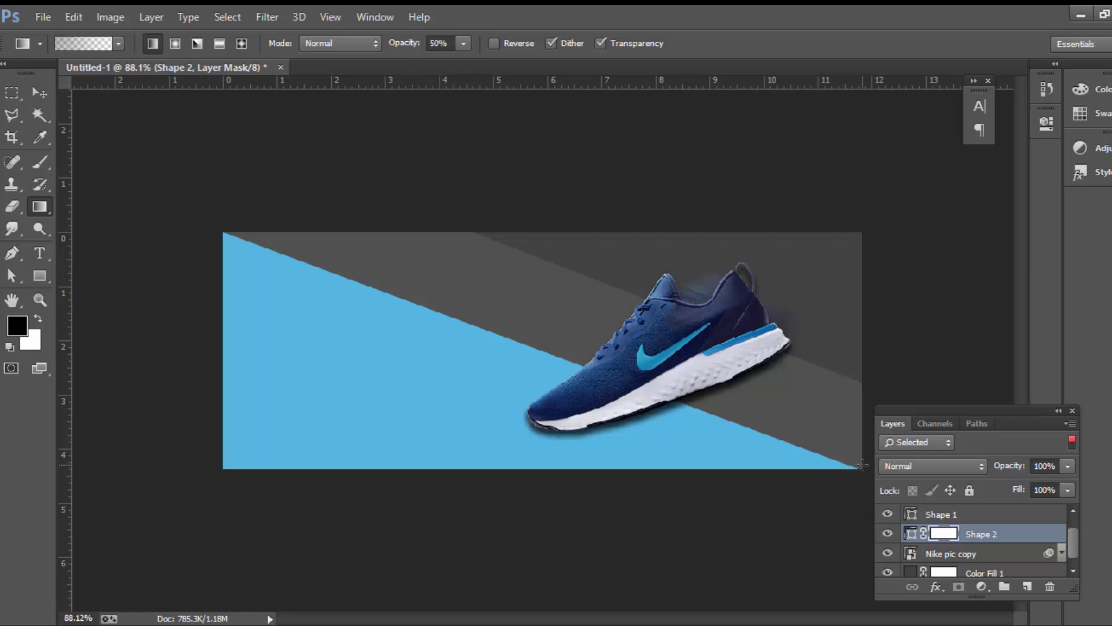
left_click_drag(861, 465, 331, 268)
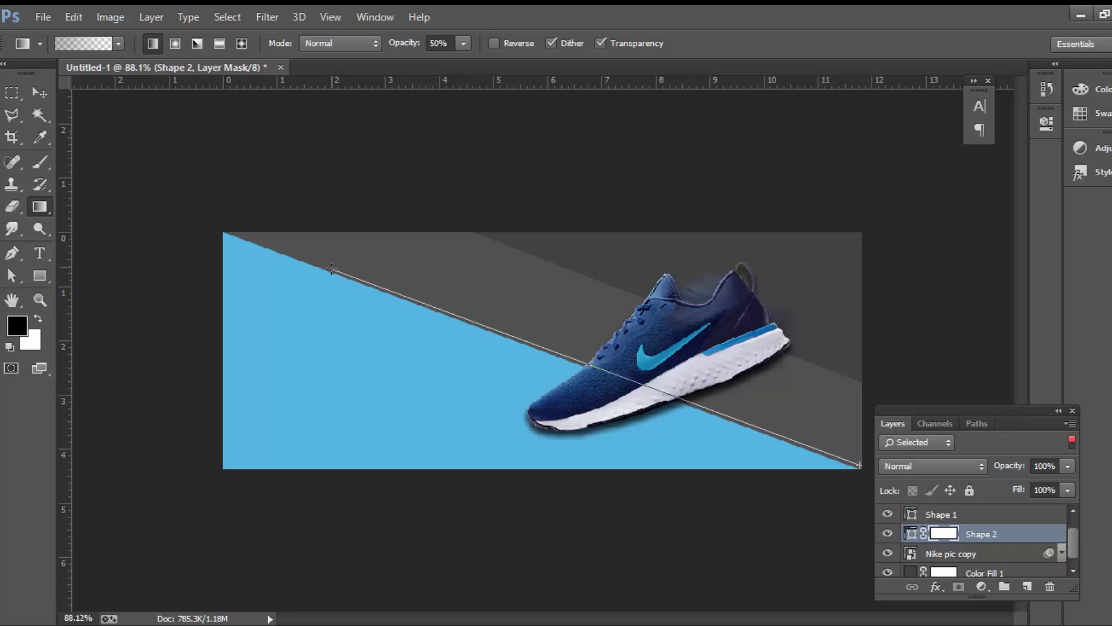
left_click_drag(332, 268, 344, 278)
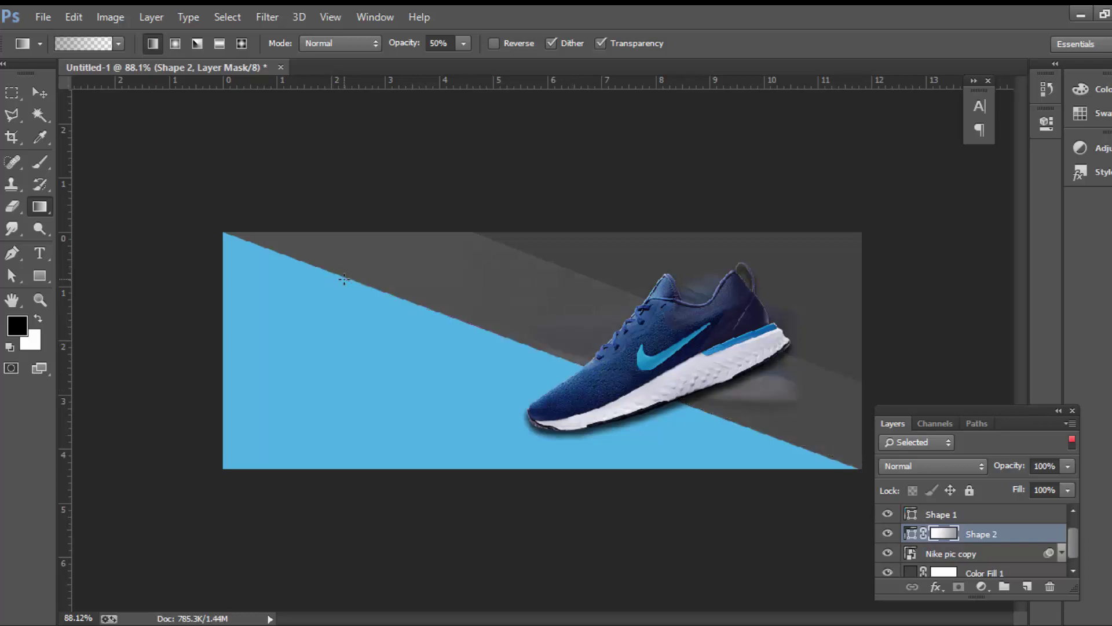
left_click(1068, 466)
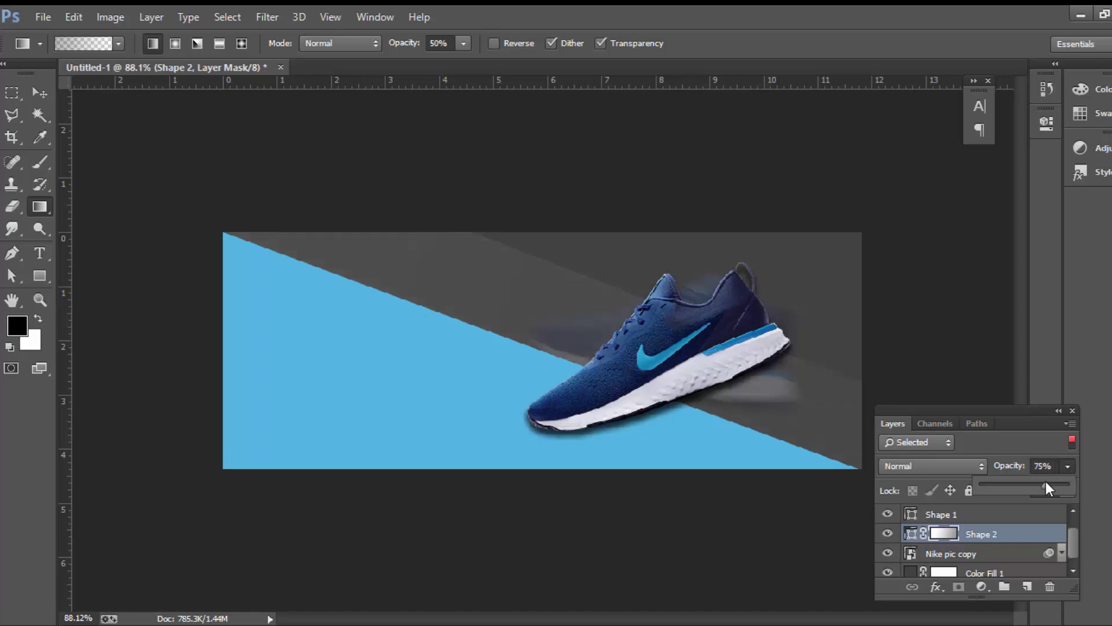
left_click(39, 93)
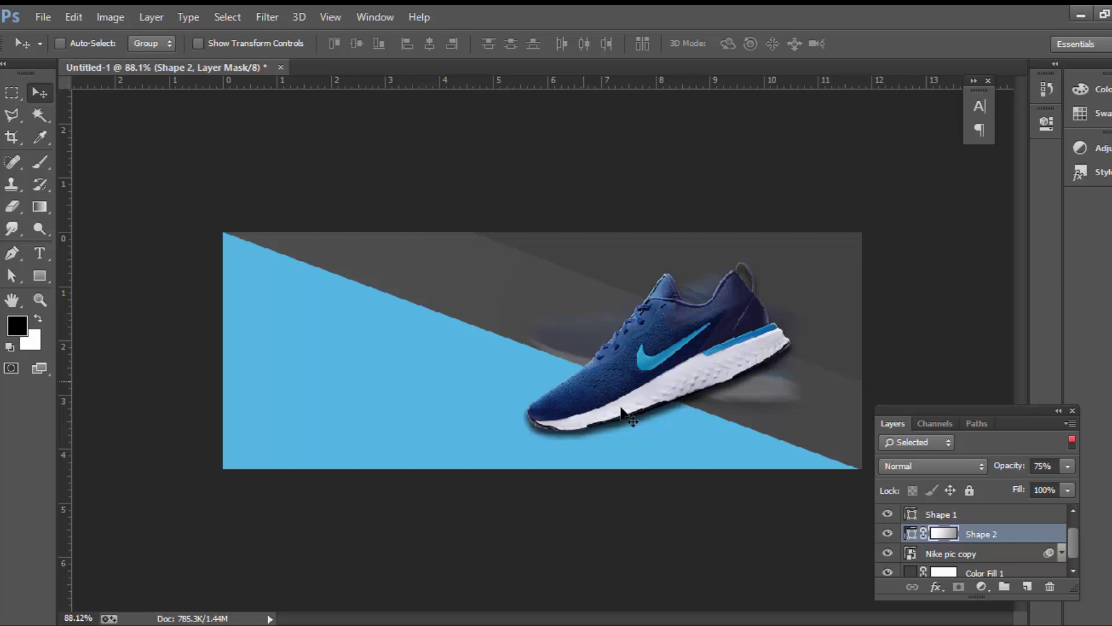
scroll(1016, 567, "up", 1)
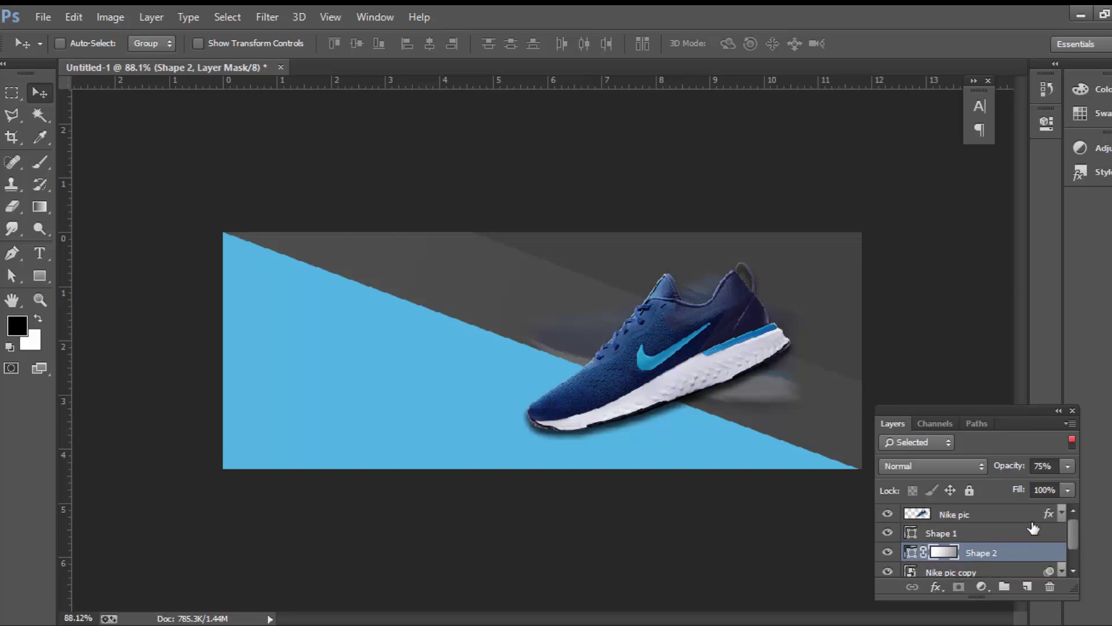
Select the Nike pic layer and set the Type tool to 30 pt.
left_click(1023, 518)
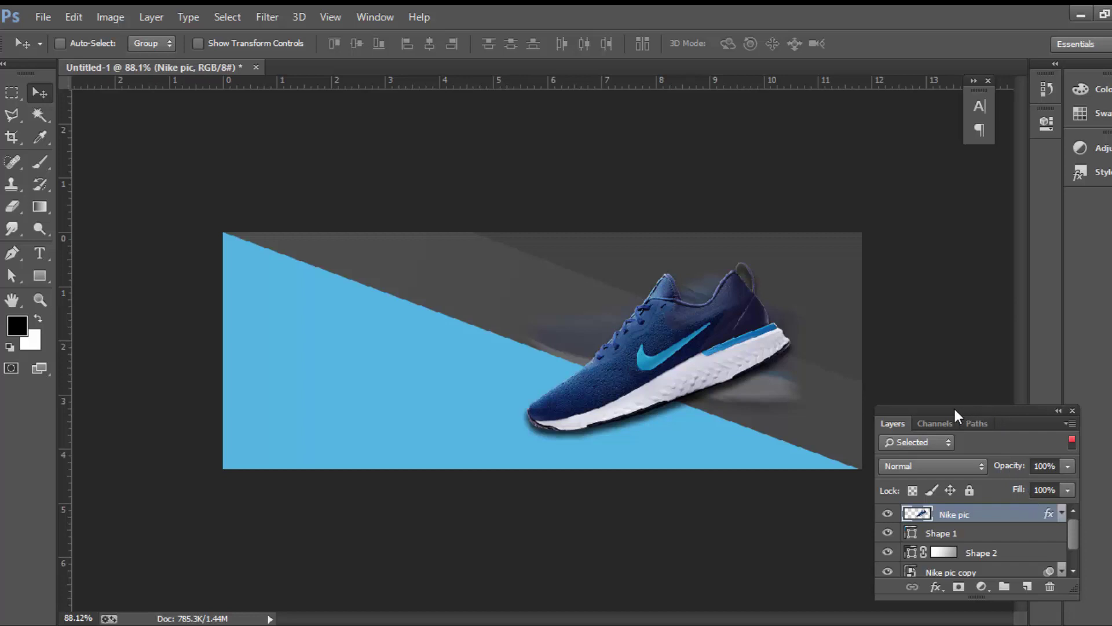
left_click_drag(985, 582, 988, 599)
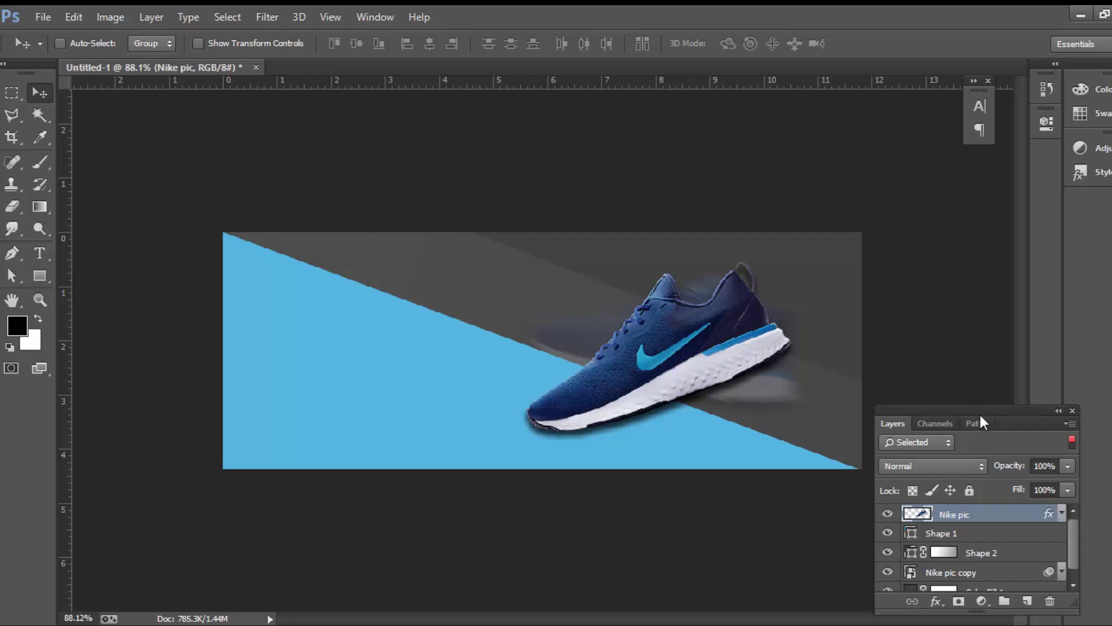
left_click_drag(980, 422, 987, 377)
left_click_drag(1009, 541, 1012, 615)
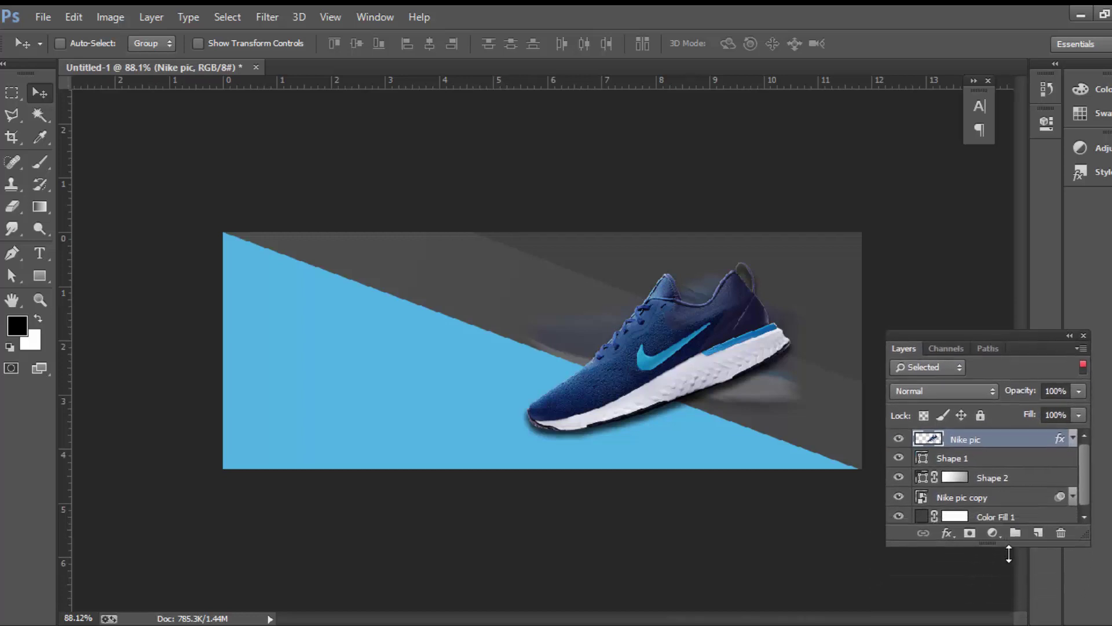
left_click(43, 250)
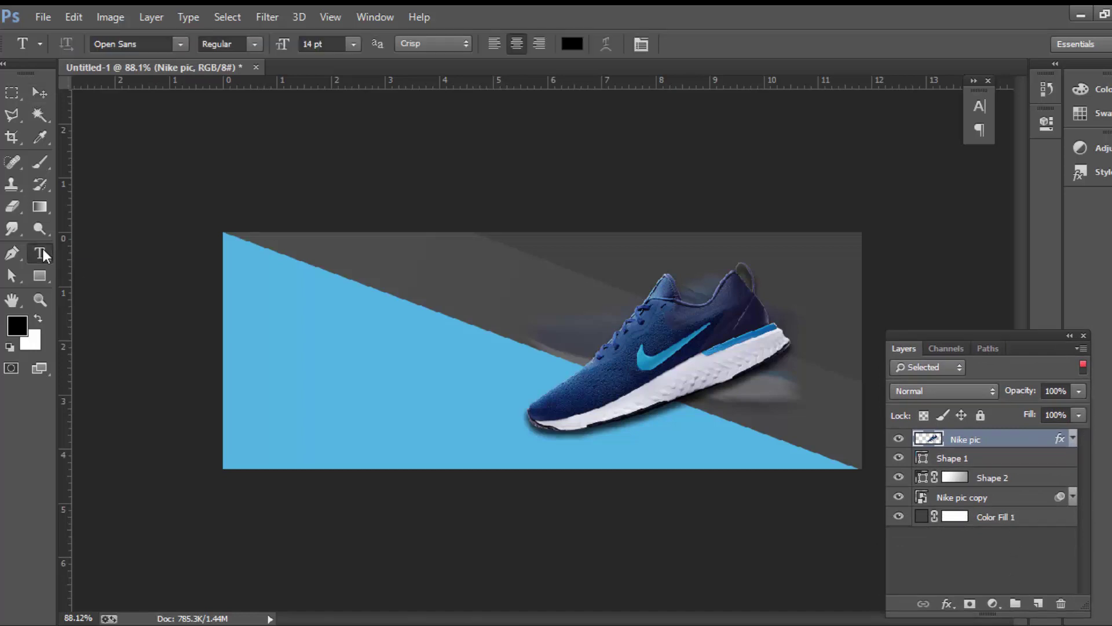
left_click(974, 82)
left_click(1043, 139)
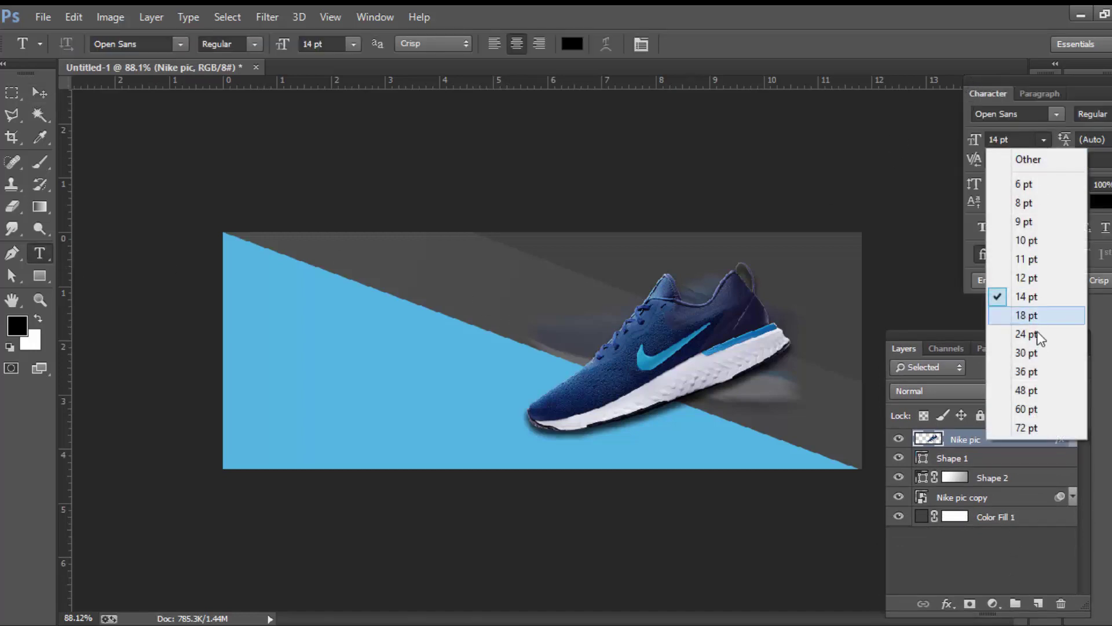
left_click(1027, 353)
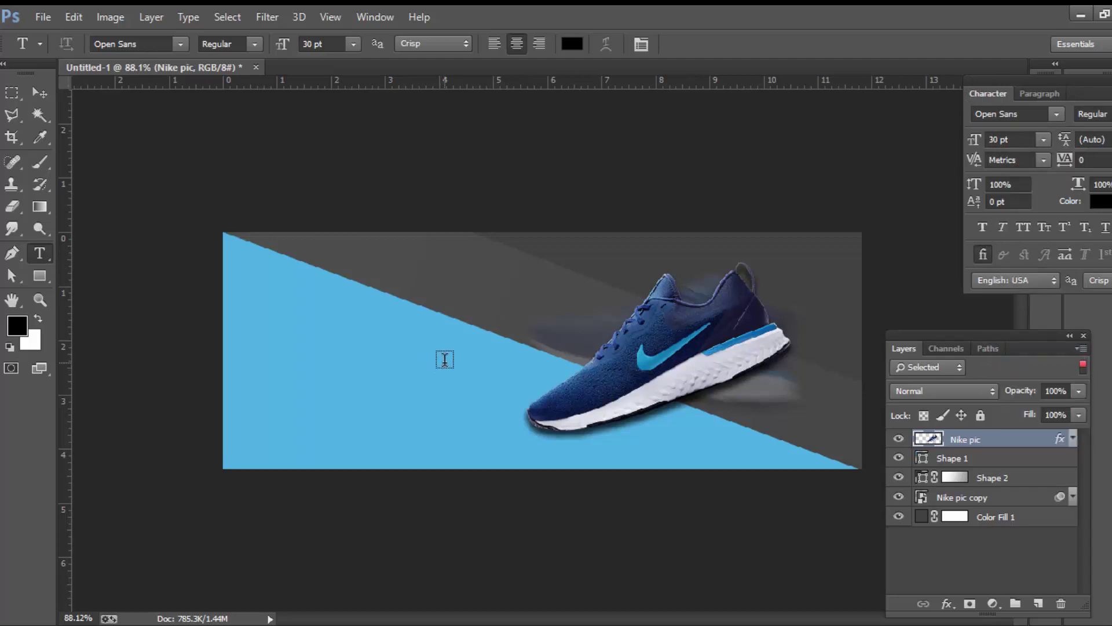
Type the letter N as its own text layer on the blue area.
left_click(445, 359)
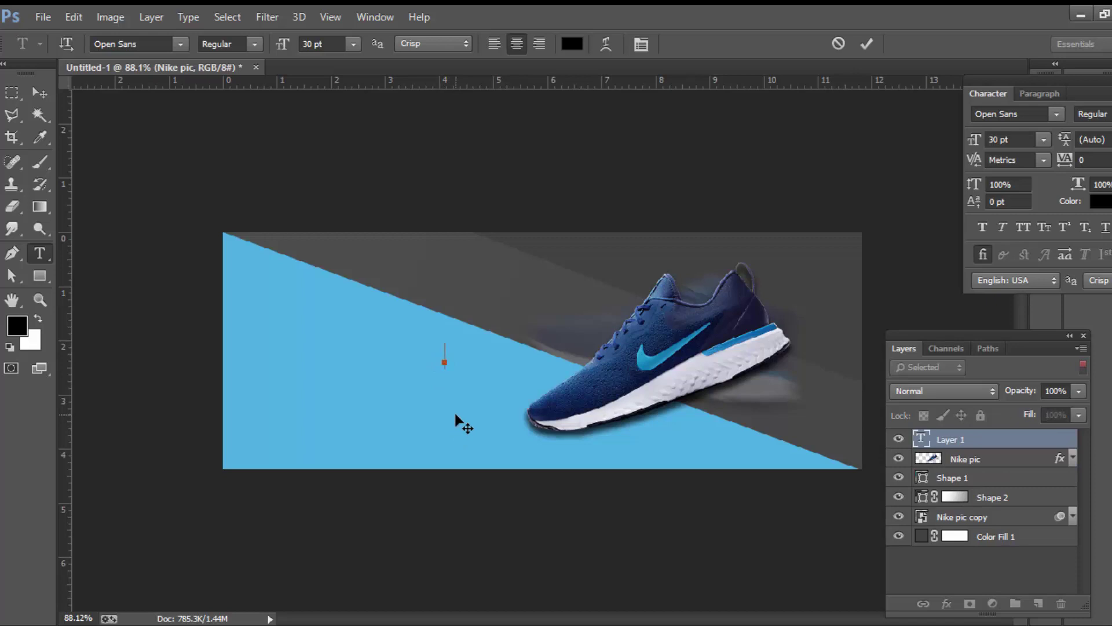
type("N")
type("I")
key("BackSpace")
left_click(42, 95)
Add IK and E as separate text layers beside the N.
left_click(40, 253)
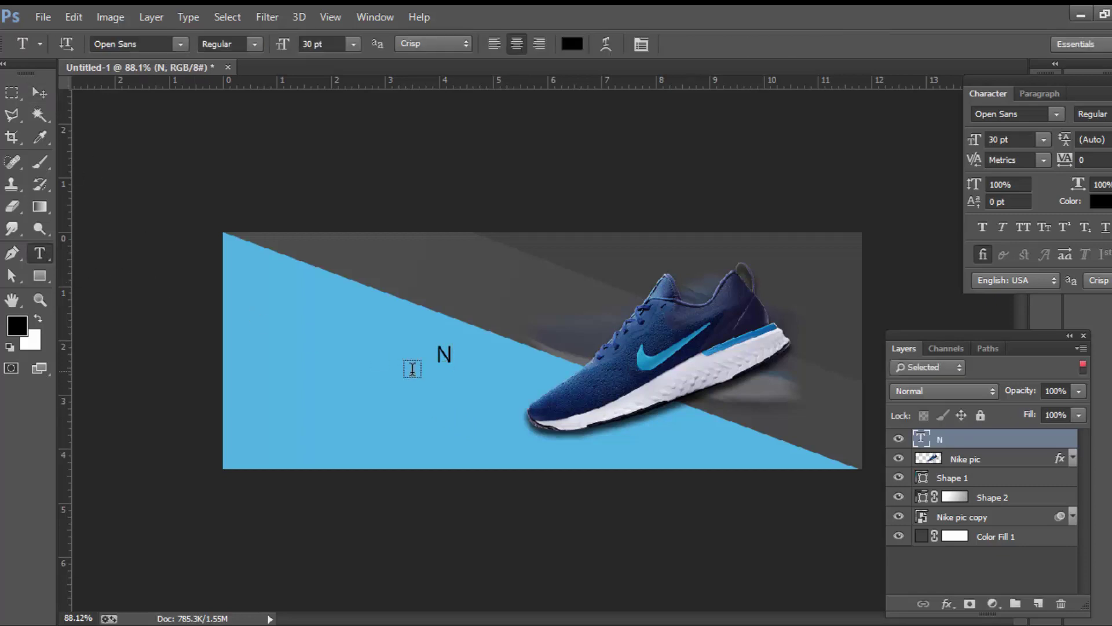
left_click(467, 355)
type("IK")
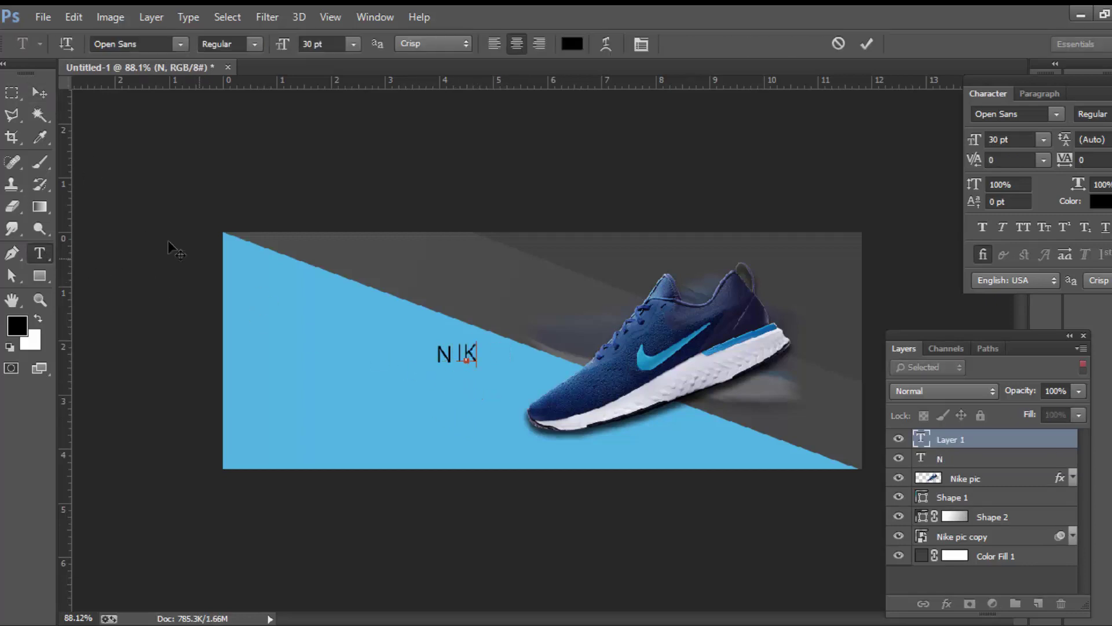
left_click(39, 92)
left_click(40, 254)
left_click(489, 355)
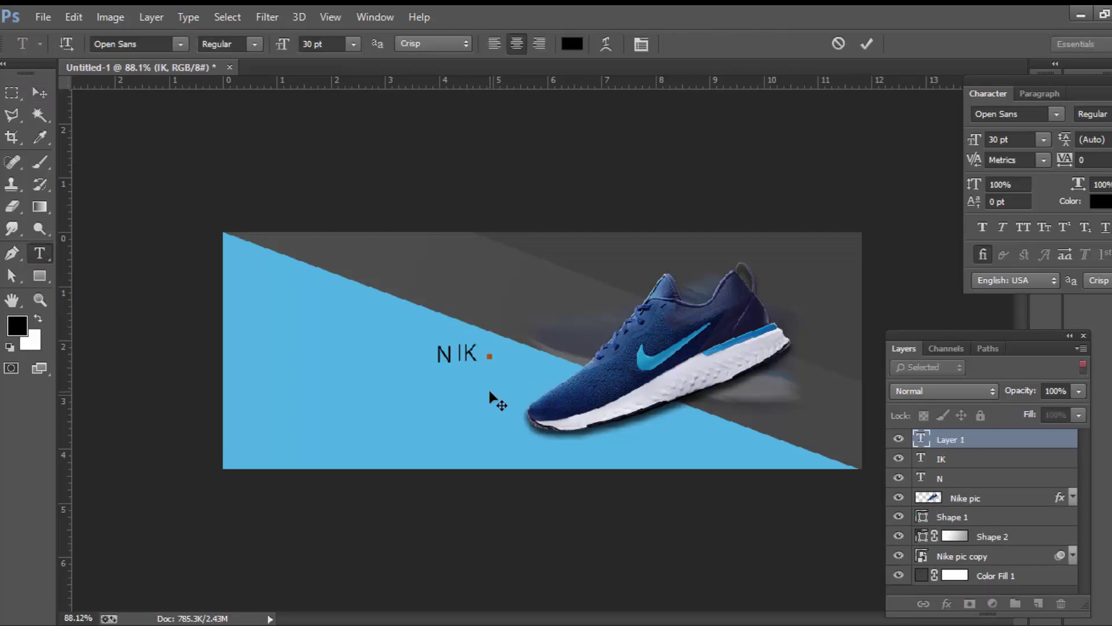
type("E")
left_click(40, 92)
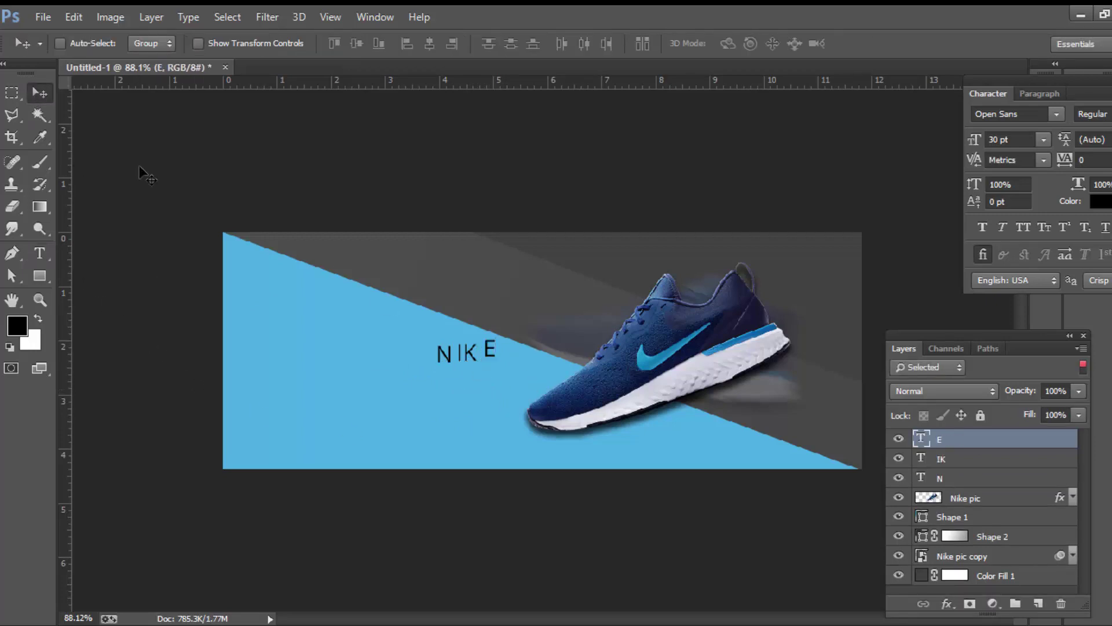
Align the N, IK and E layers in one row and set them to 100 pt.
left_click(960, 477, "shift")
left_click(512, 43)
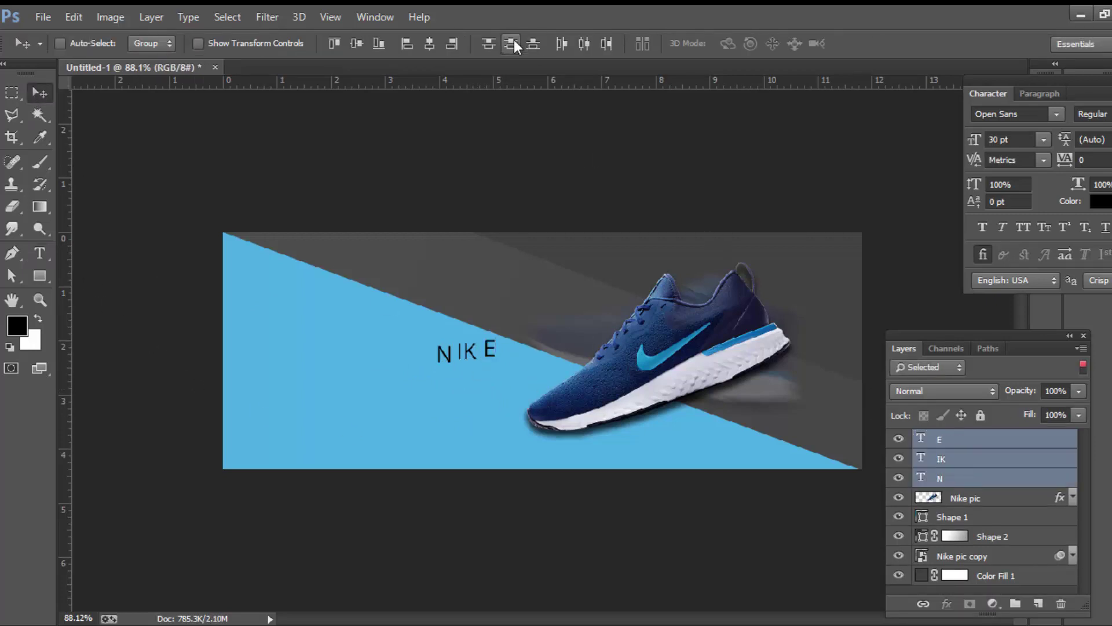
left_click(427, 47)
left_click(1032, 140)
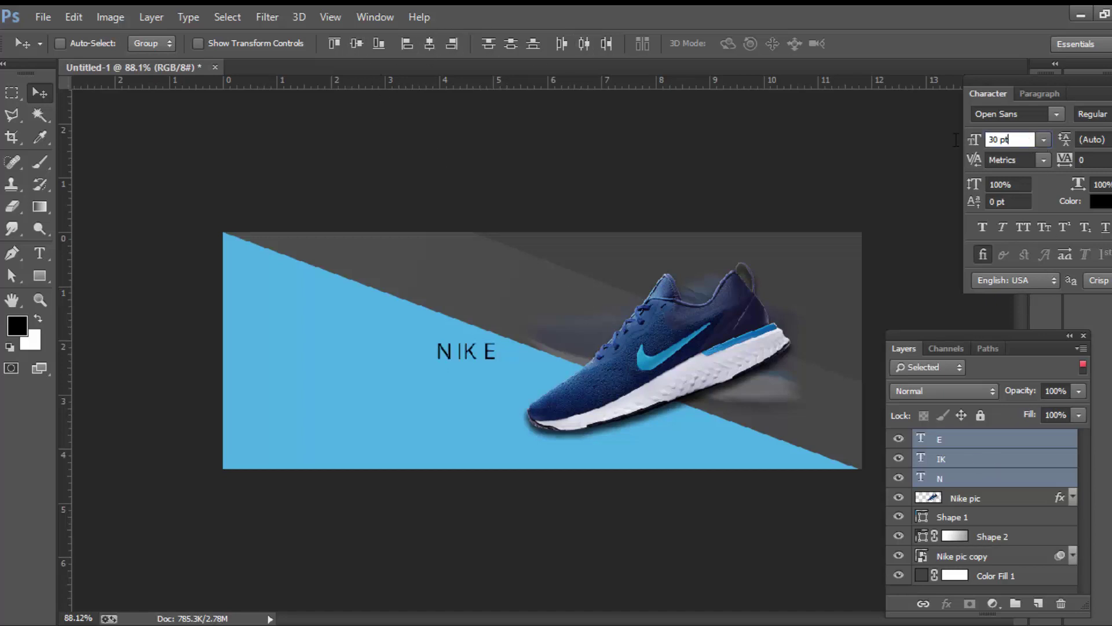
type("100")
key("Return")
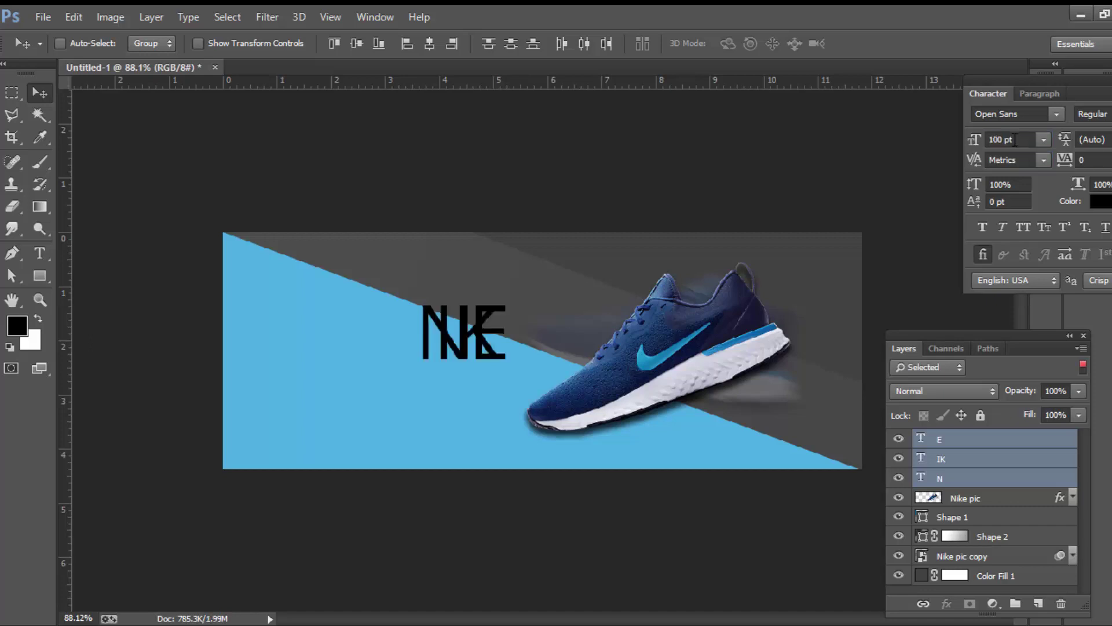
Space the N and E letters further out from IK.
left_click(450, 355, "ctrl")
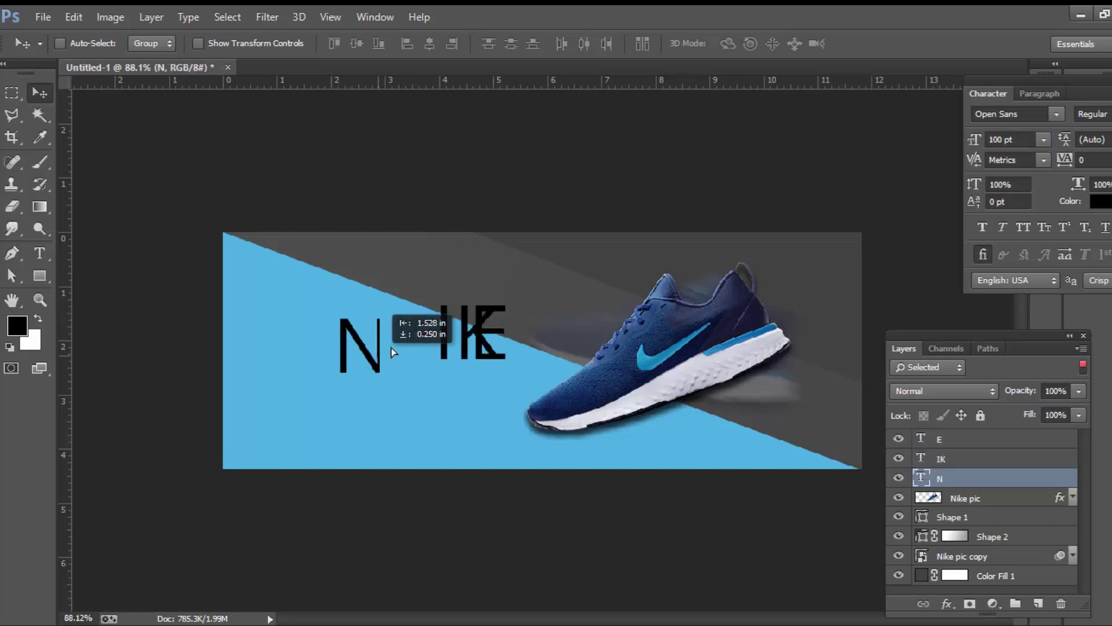
mouse_move(503, 360)
left_mouse_down()
mouse_move(446, 358)
mouse_move(530, 344)
left_mouse_up()
left_click(955, 458)
left_click(927, 442)
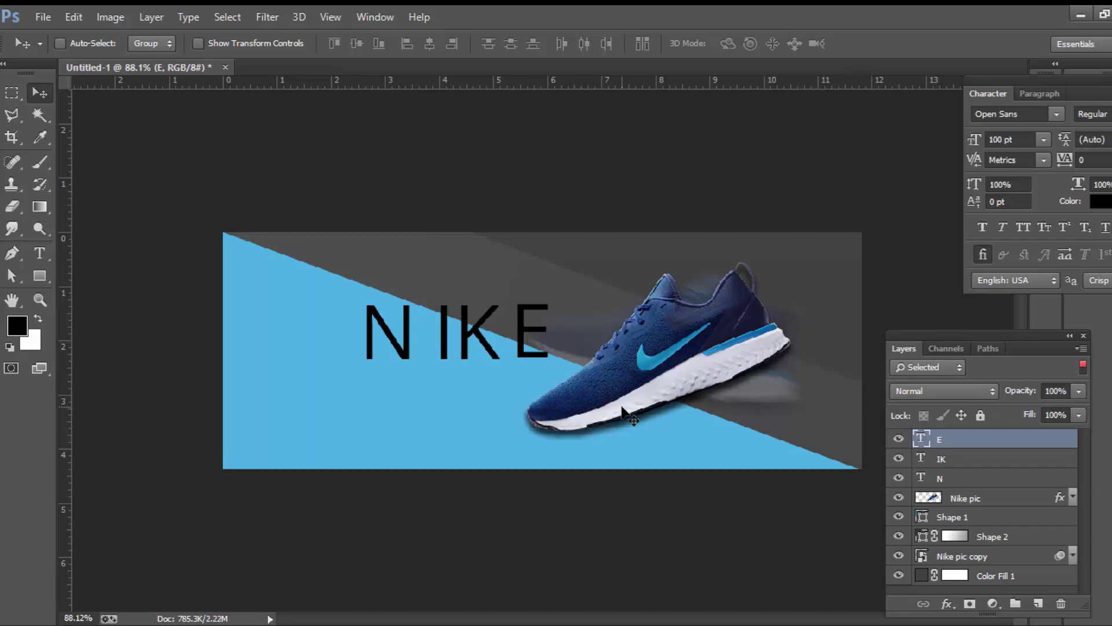
Make all three letters ExtraBold Italic in white (ffffff).
left_click(939, 478, "shift")
left_click(1093, 113)
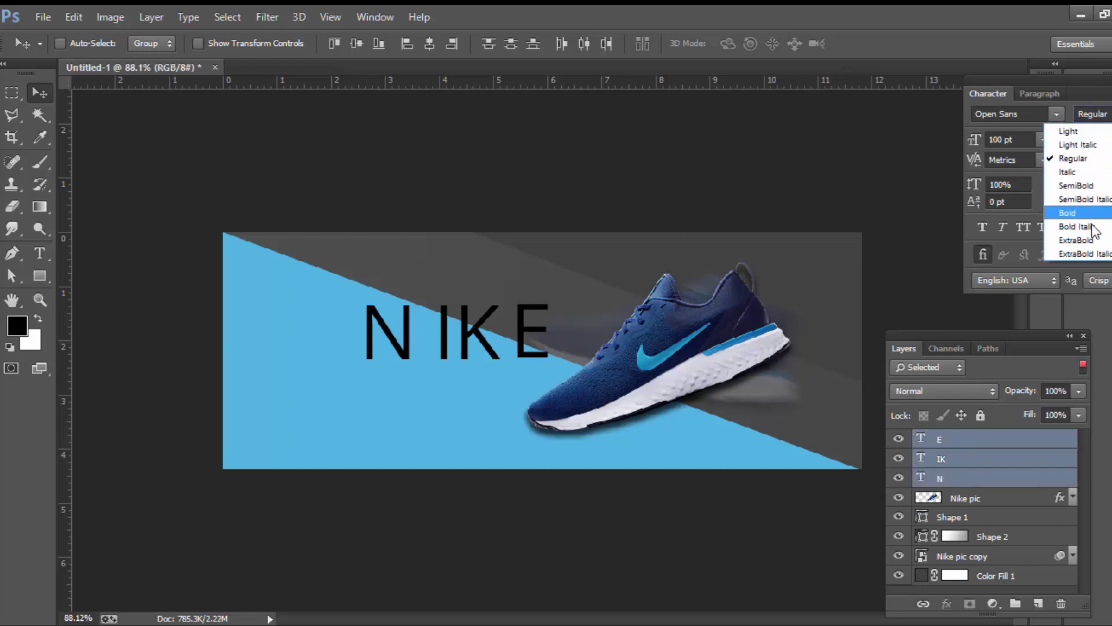
left_click(1096, 254)
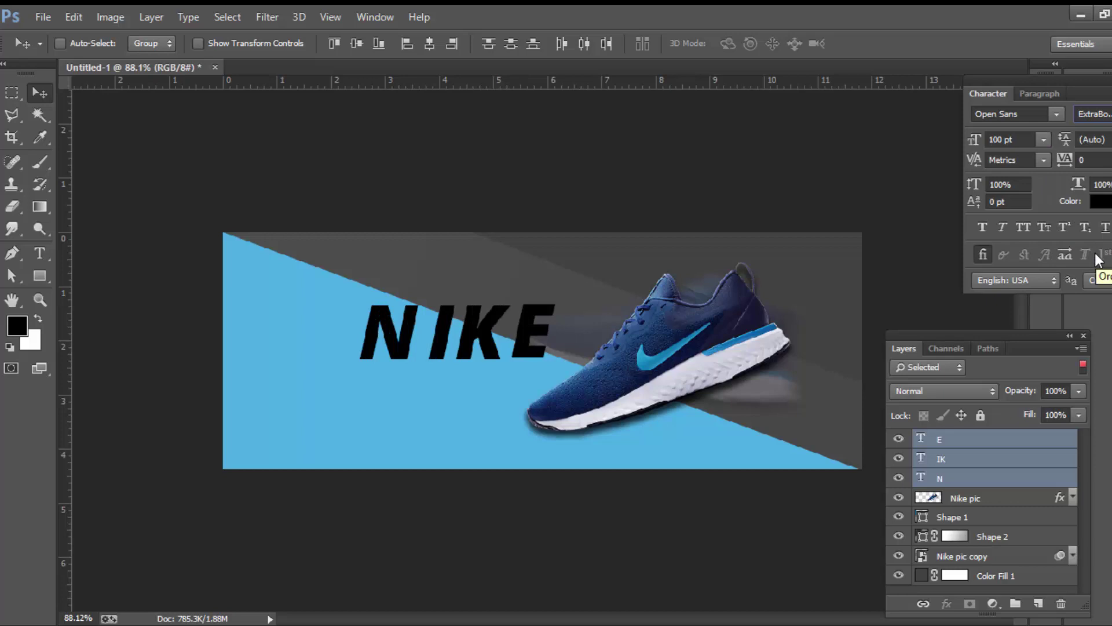
left_click(1101, 201)
type("ffffff")
left_click(1002, 179)
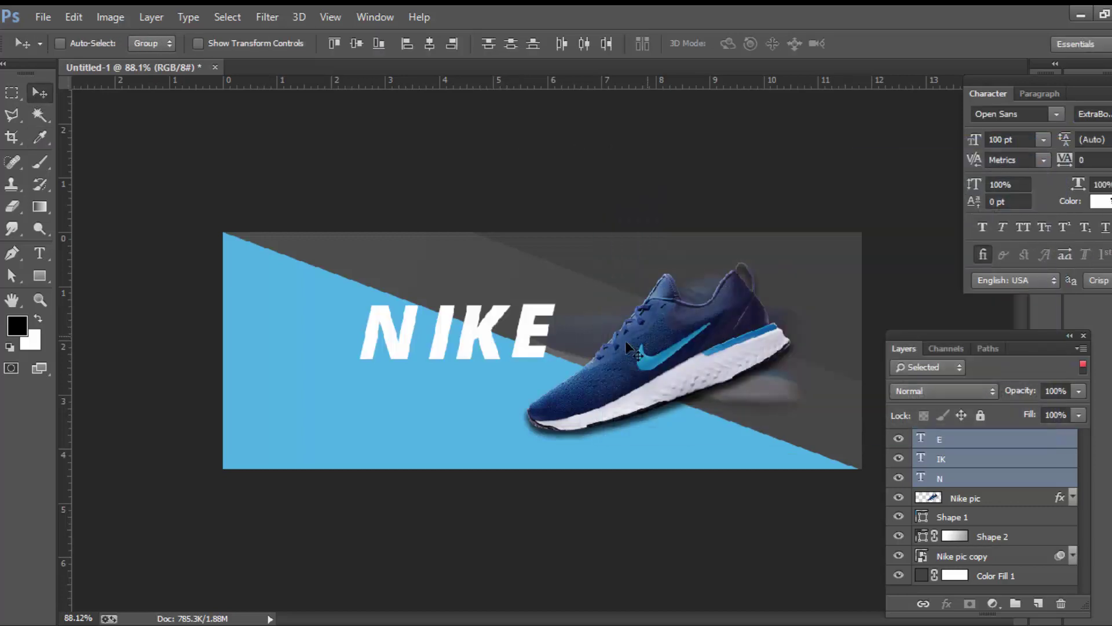
Move NIKE onto the shoe, scale it up about 126%, and set 125 pt.
left_click_drag(498, 341, 690, 367)
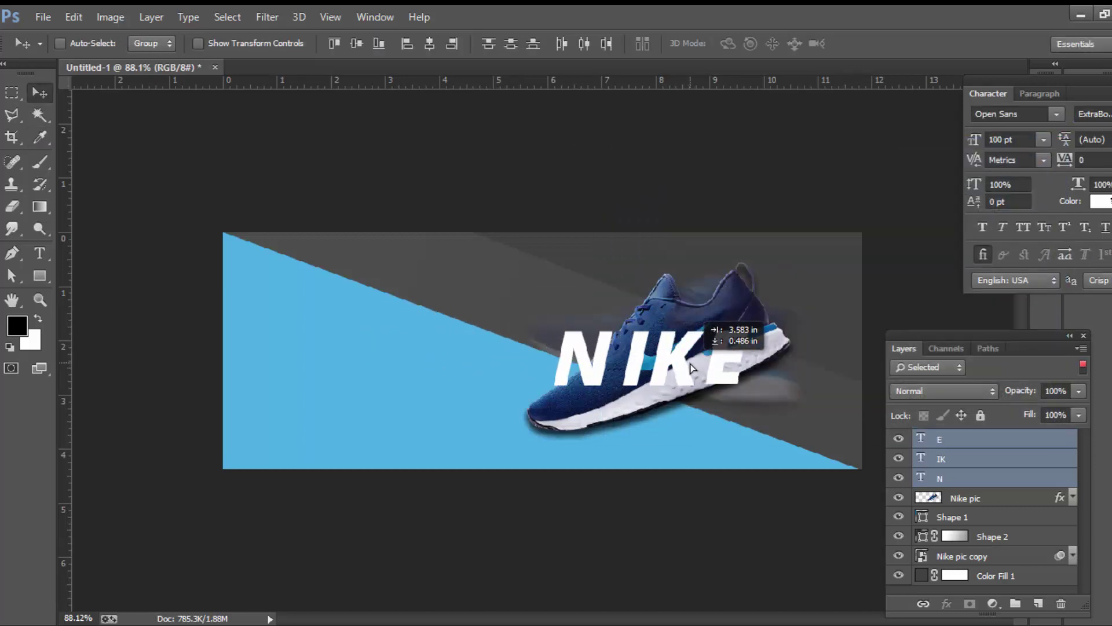
left_click_drag(690, 367, 723, 366)
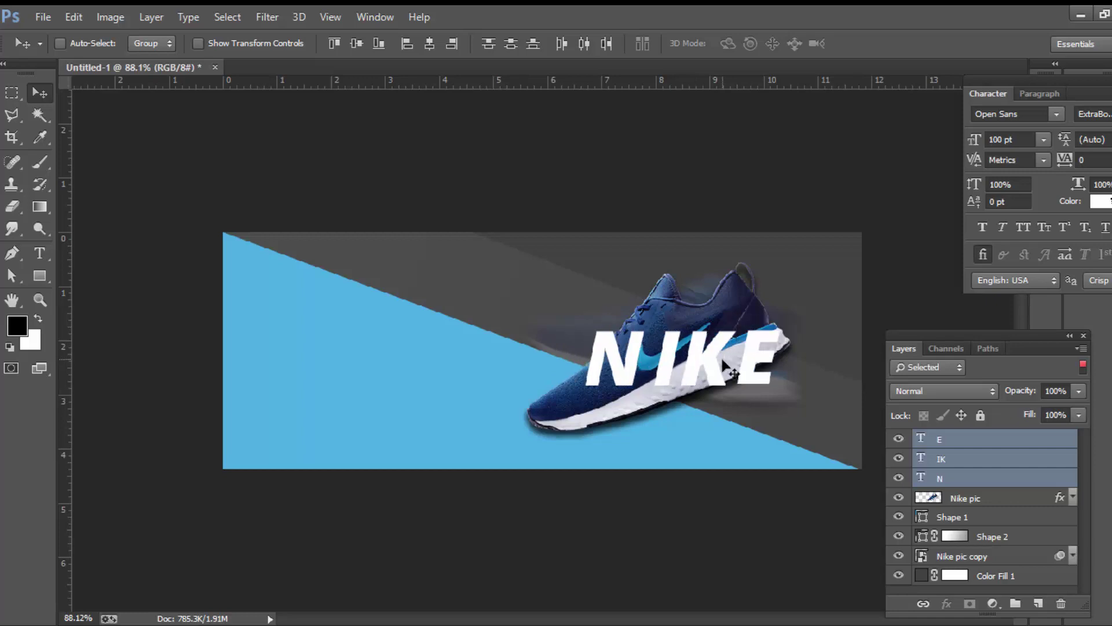
key("ctrl+t")
left_click_drag(584, 328, 562, 314)
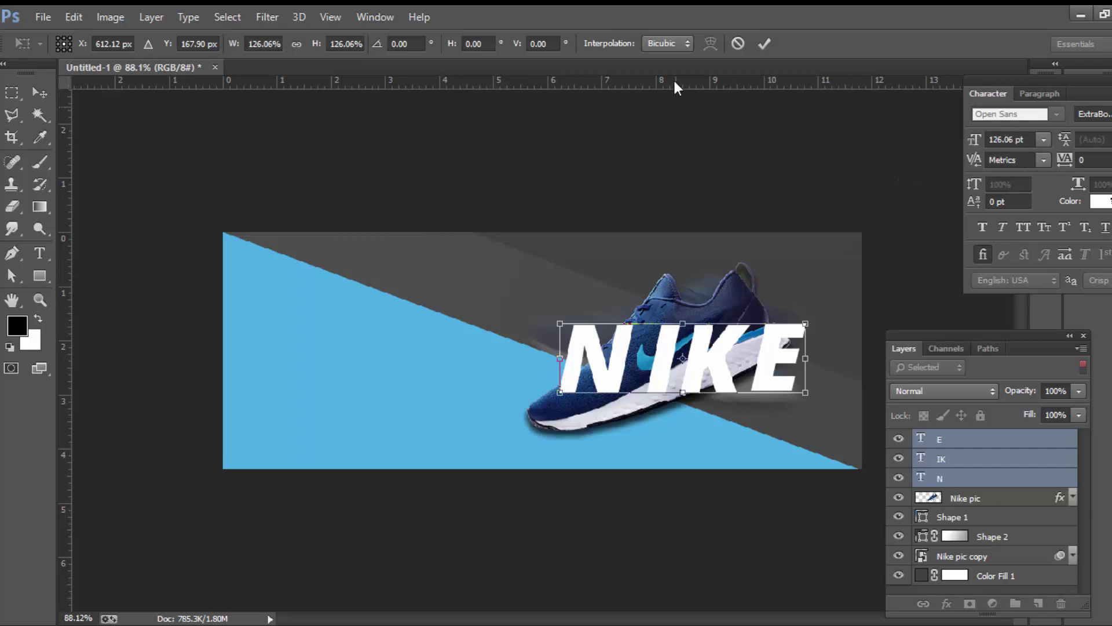
left_click(772, 45)
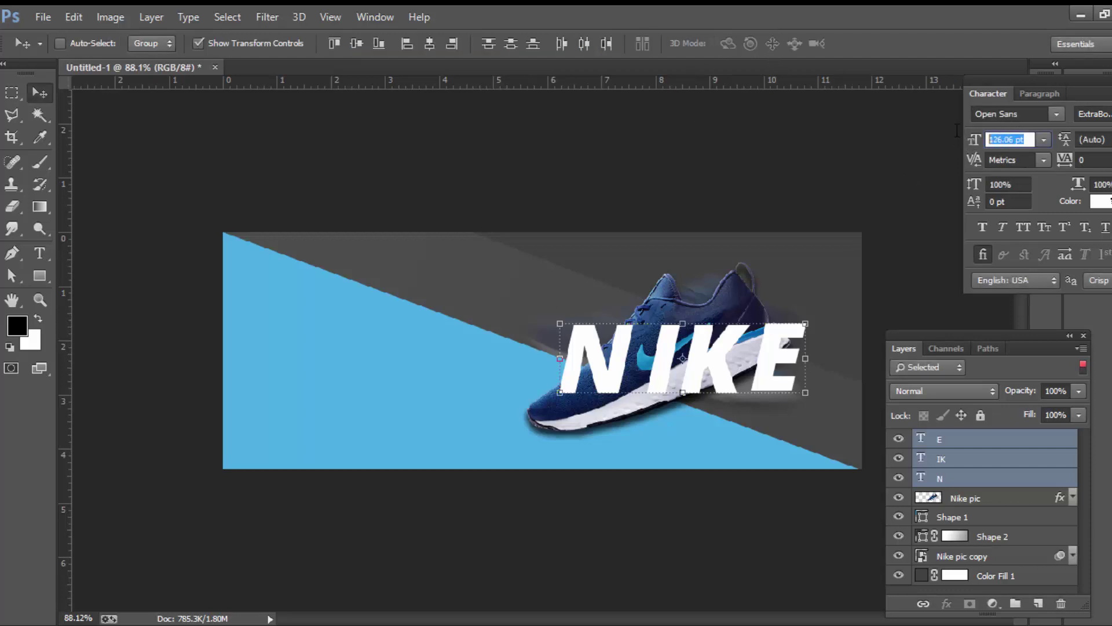
type("125")
key("Return")
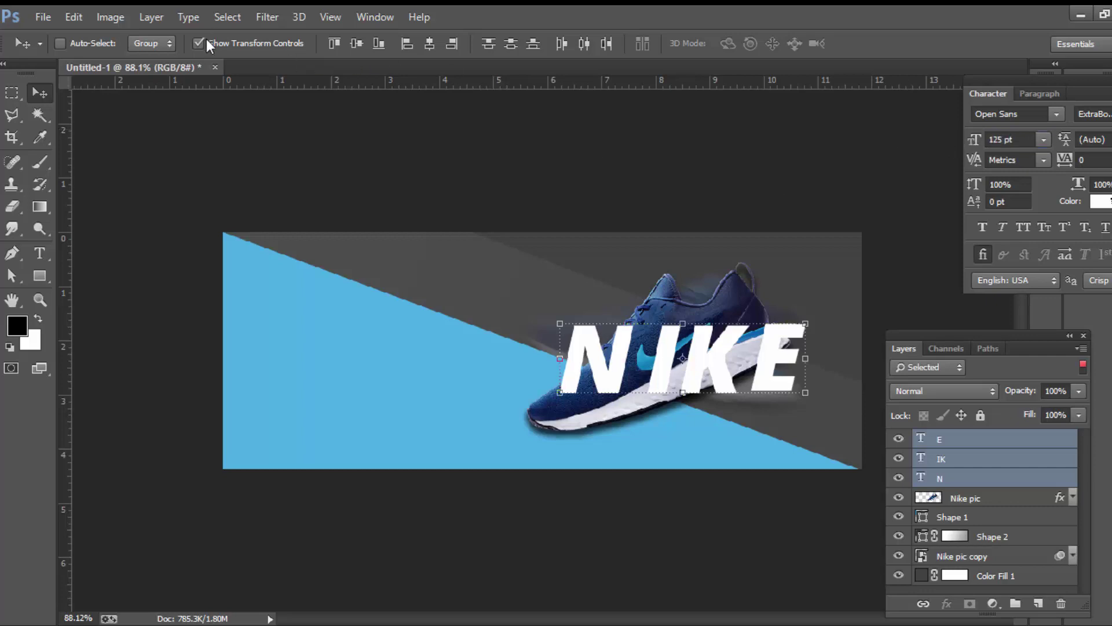
left_click(206, 40)
left_click(944, 479)
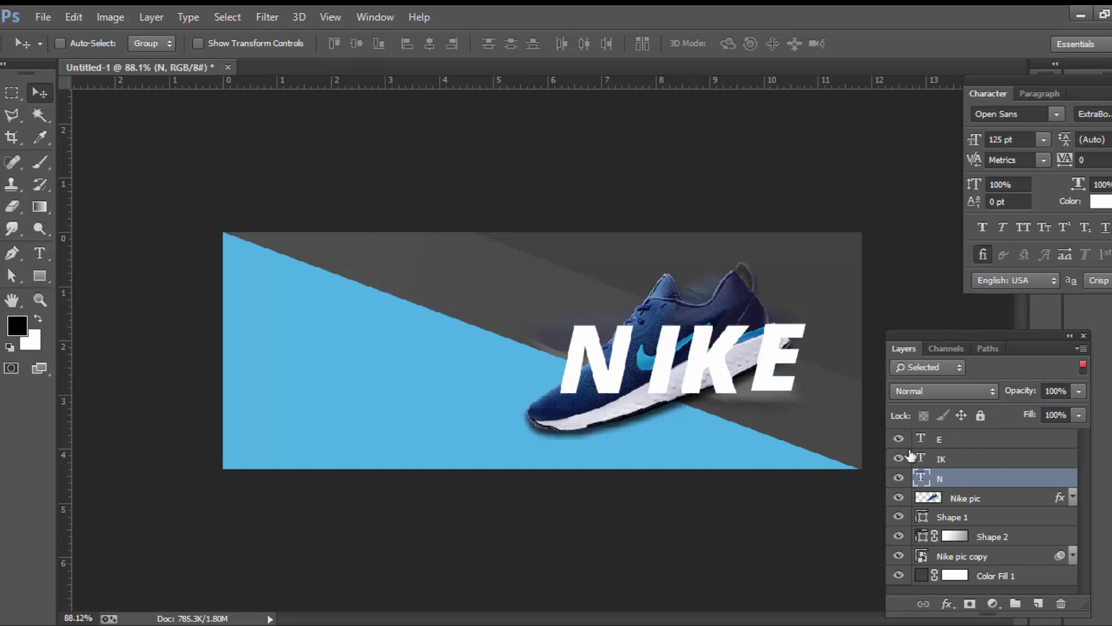
Move the N and E layers below the Nike pic layer.
left_click_drag(983, 480, 983, 508)
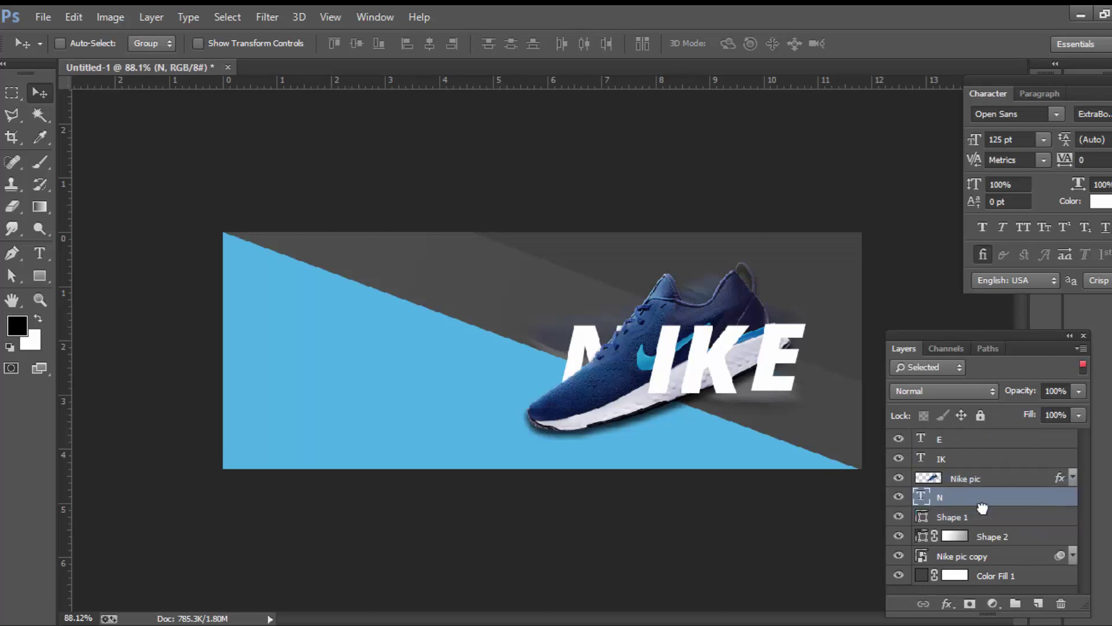
left_click(965, 441)
left_click(966, 458, "shift")
left_click_drag(966, 458, 971, 488)
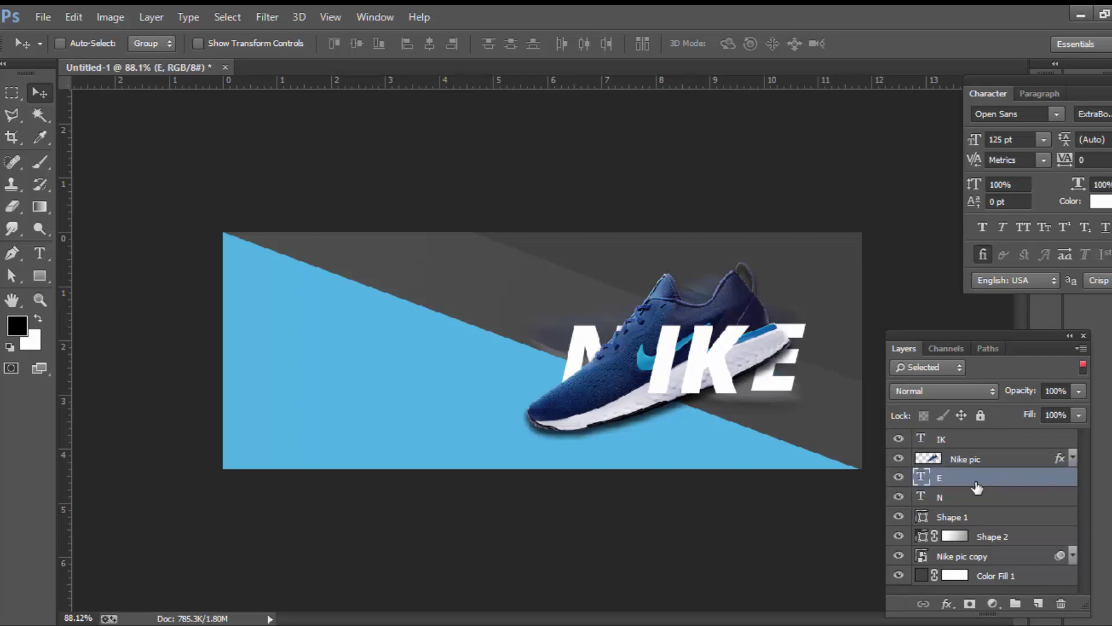
left_click(979, 497)
left_click(964, 477, "shift")
left_click(964, 441, "ctrl")
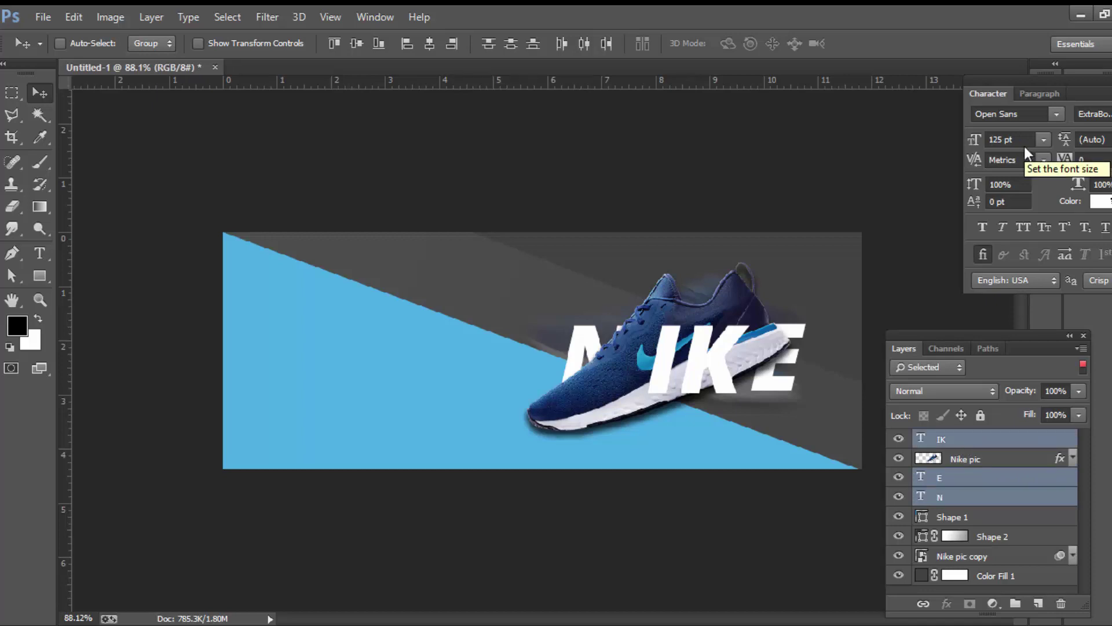
left_click(983, 503)
Nudge N left and E right, then shift all three letters up slightly.
key("shift+Left")
key("shift+Left")
key("shift+Left")
left_click(973, 478)
key("shift+Right")
key("shift+Right")
key("shift+Right")
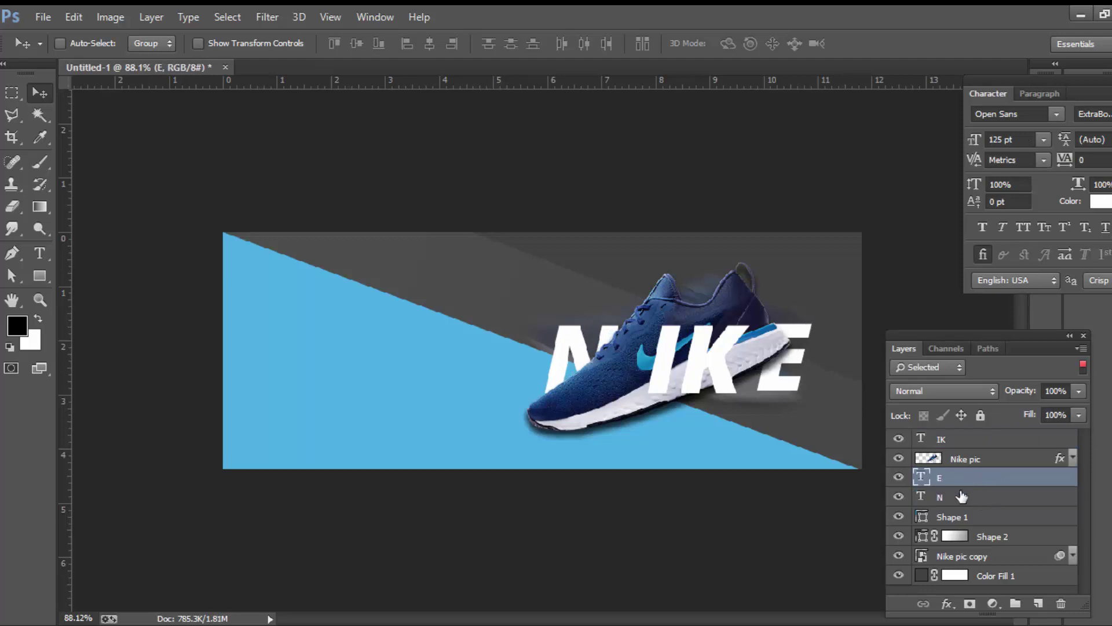
left_click(962, 497)
key("ctrl+plus")
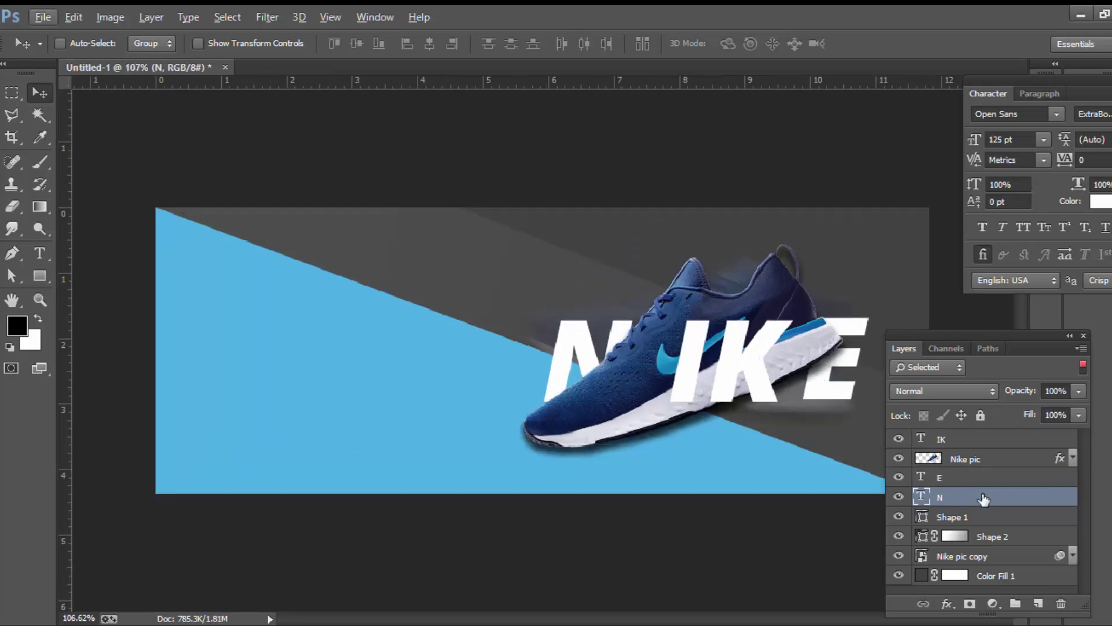
left_click(973, 477, "ctrl")
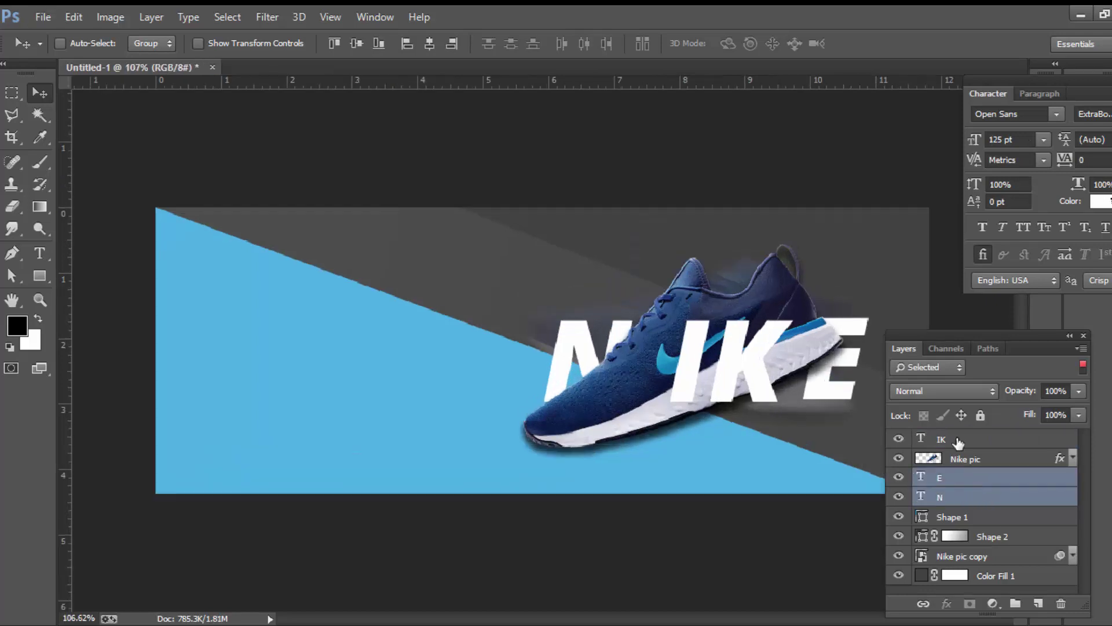
left_click(973, 439, "ctrl")
key("shift+Up")
key("shift+Up")
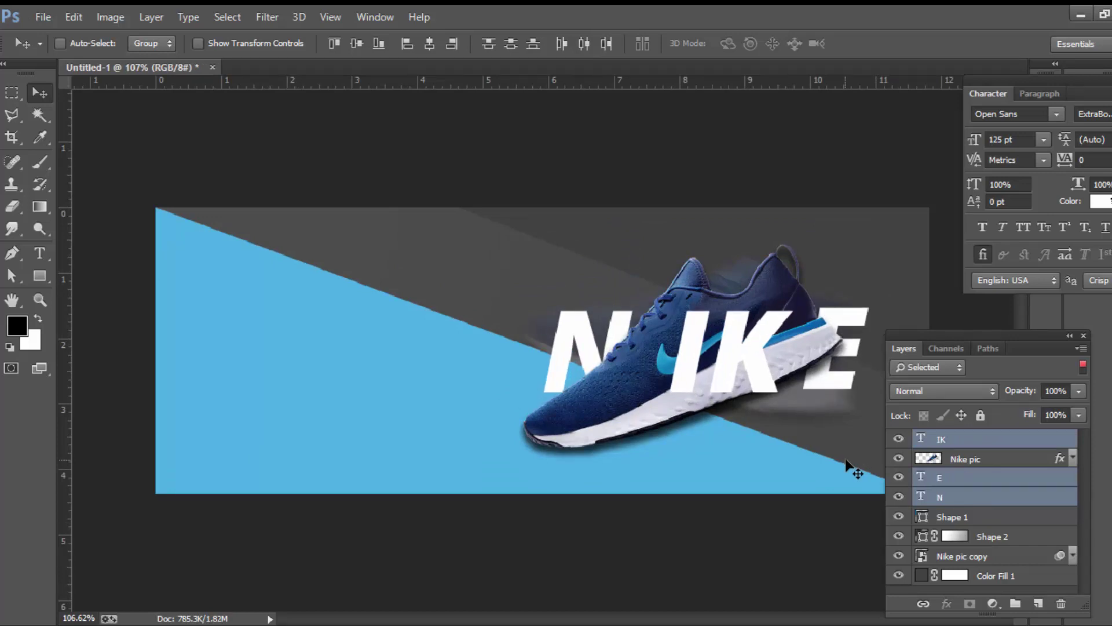
Rotate the Nike pic shoe by about -1.1 degrees.
left_click(979, 459)
key("ctrl+t")
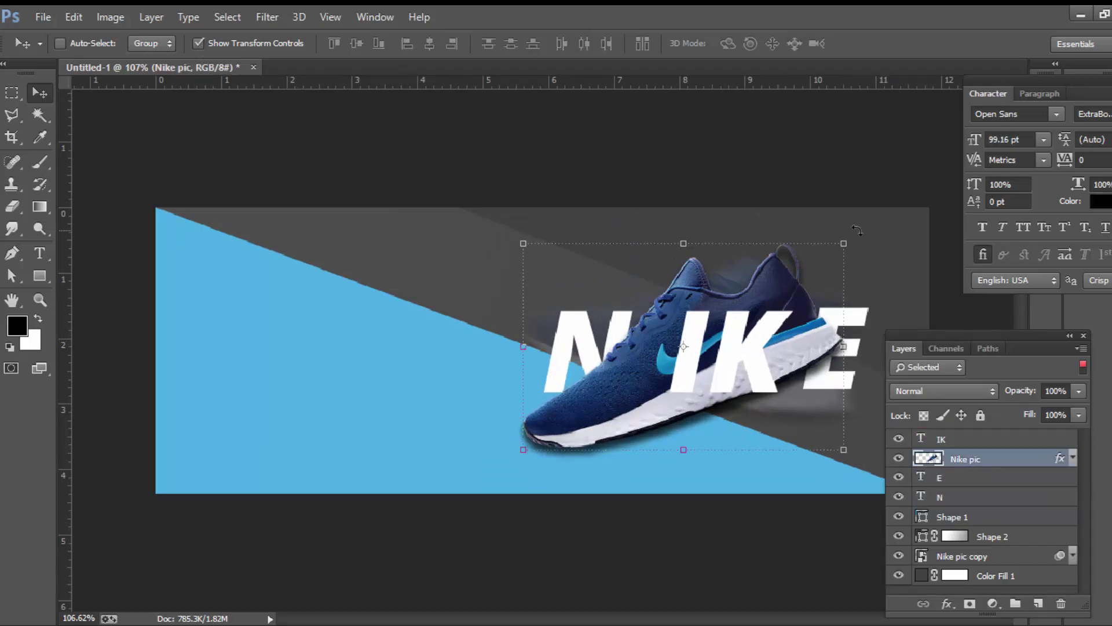
left_click_drag(863, 234, 860, 230)
left_click(763, 44)
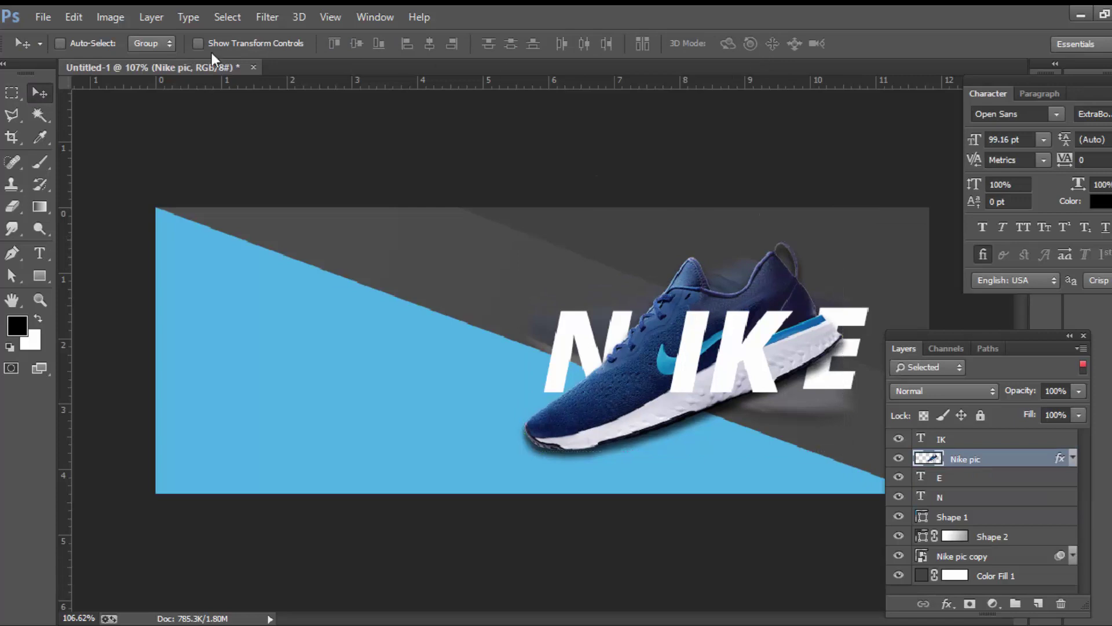
left_click(969, 496)
left_click(980, 477)
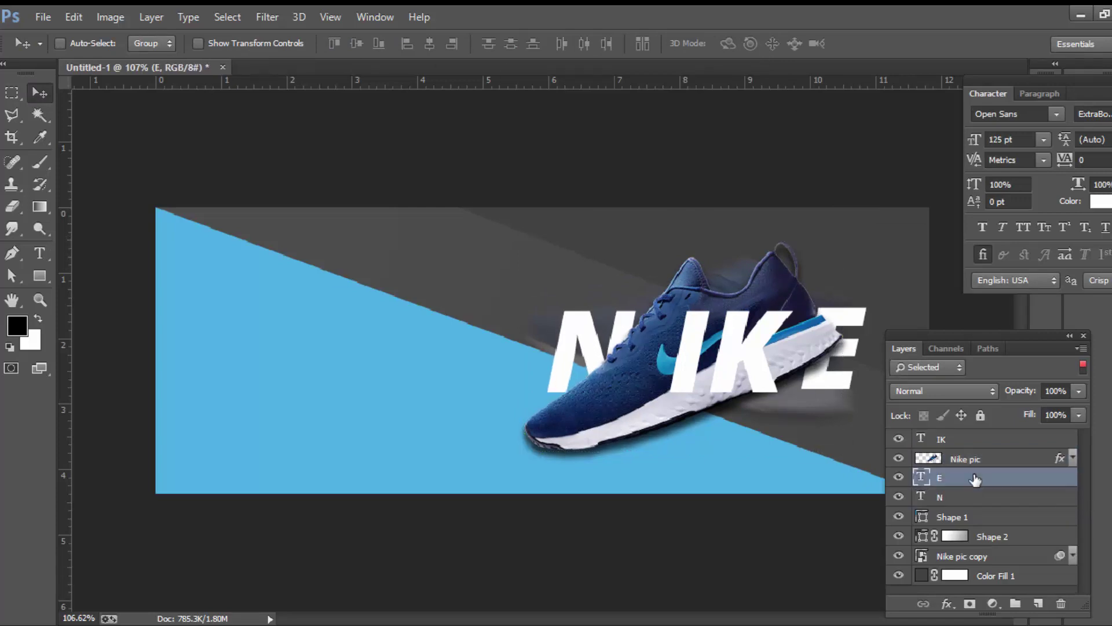
left_click(973, 443)
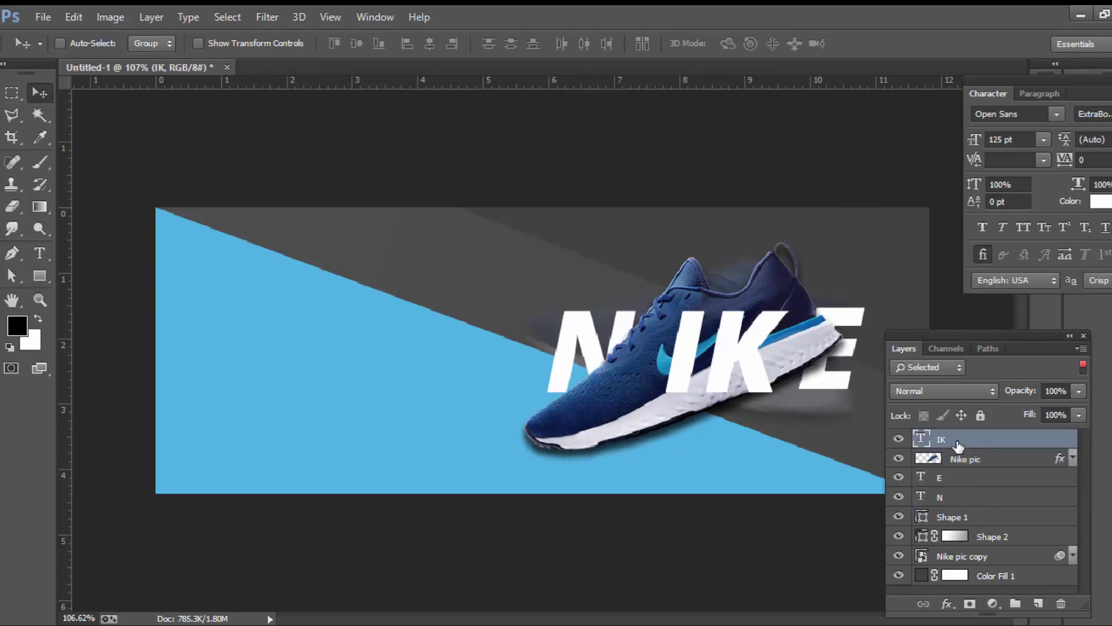
scroll(642, 394, "down", 2)
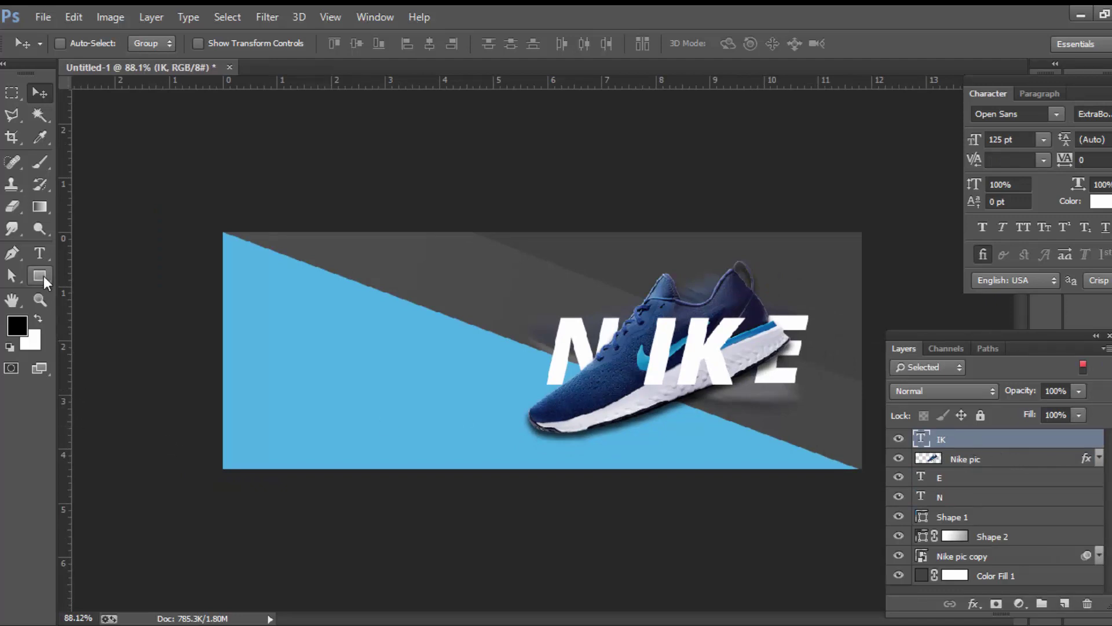
Draw a three-point triangle shape in the banner's bottom-left corner with the Pen tool.
key("p")
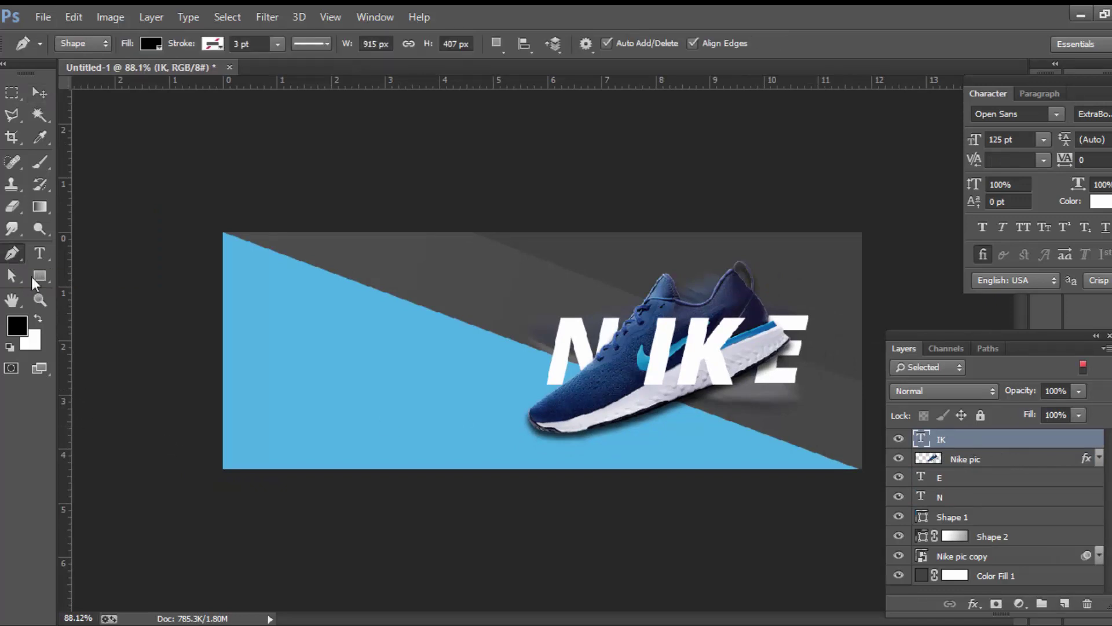
left_click(212, 341)
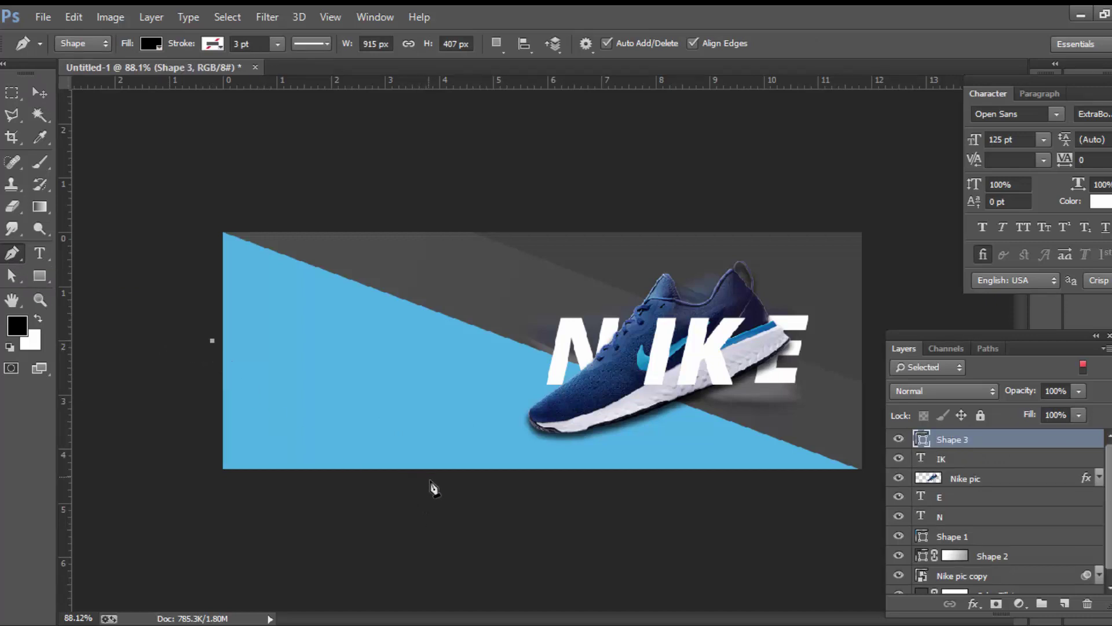
left_click(452, 480)
left_click(208, 480)
left_click(212, 341)
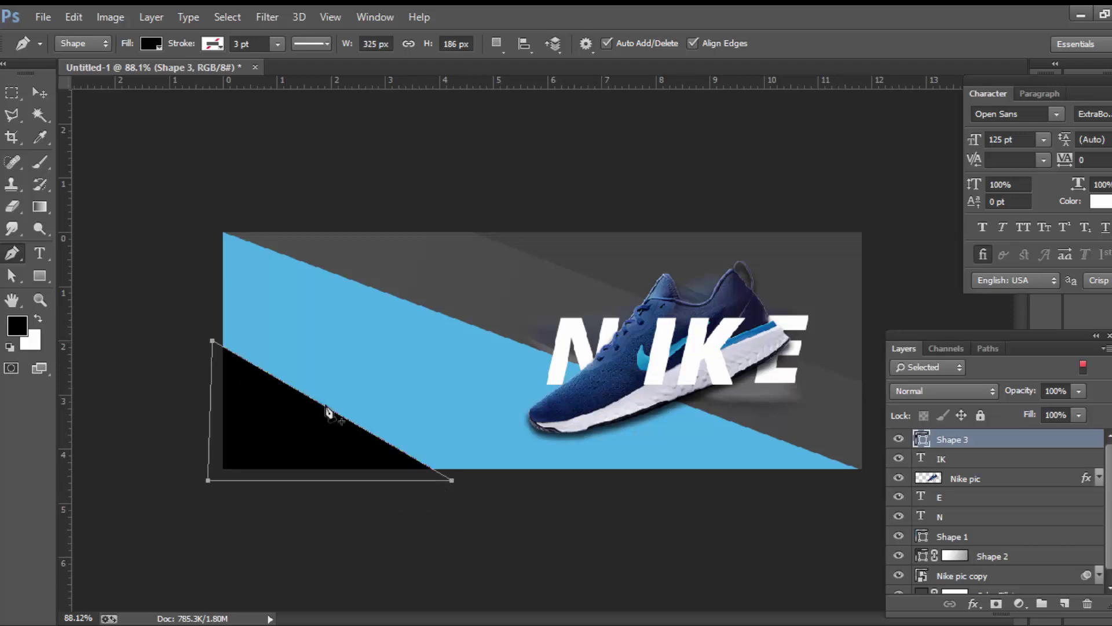
Fill the triangle with a slightly darker blue, 399dd1.
double_click(922, 439)
left_click(467, 377)
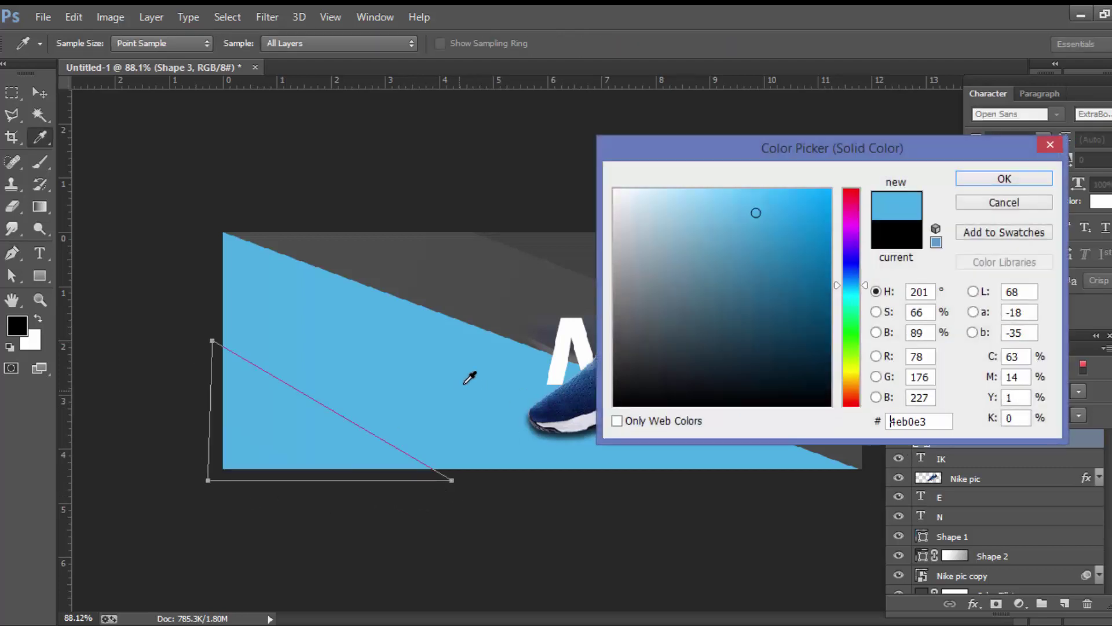
mouse_move(752, 223)
left_mouse_down()
mouse_move(764, 244)
mouse_move(767, 210)
mouse_move(770, 224)
left_mouse_up()
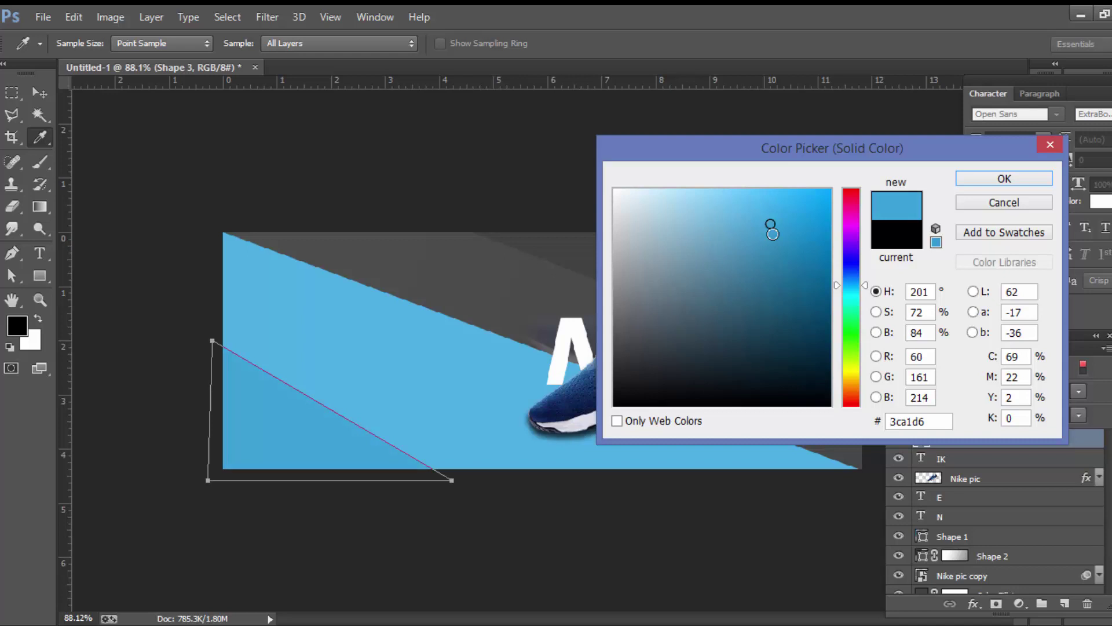
left_click_drag(771, 223, 771, 228)
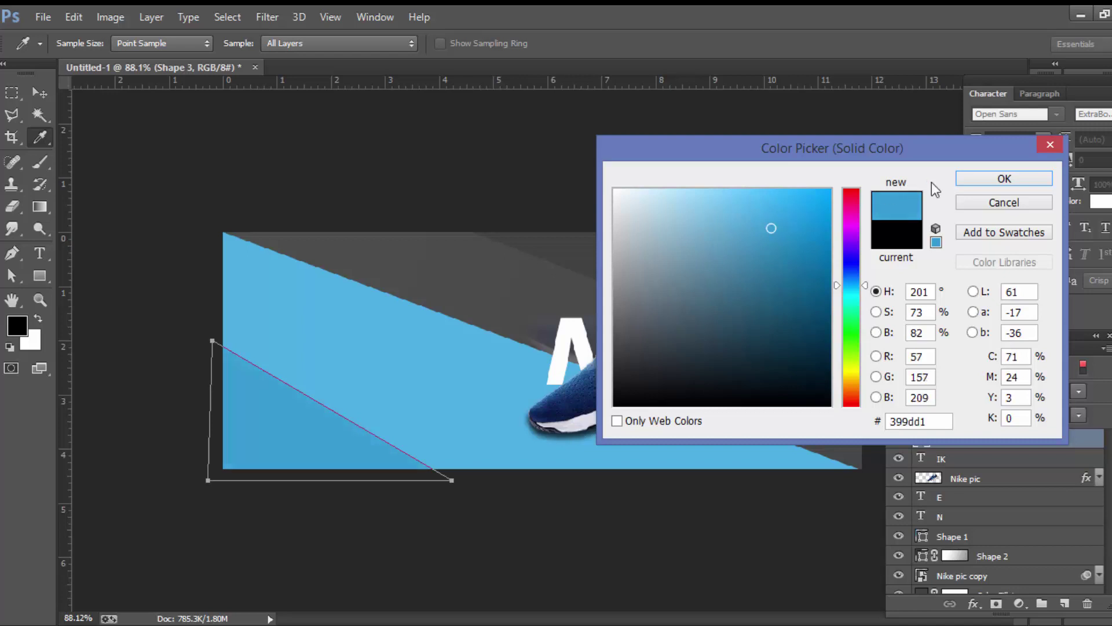
left_click(969, 179)
left_click(50, 92)
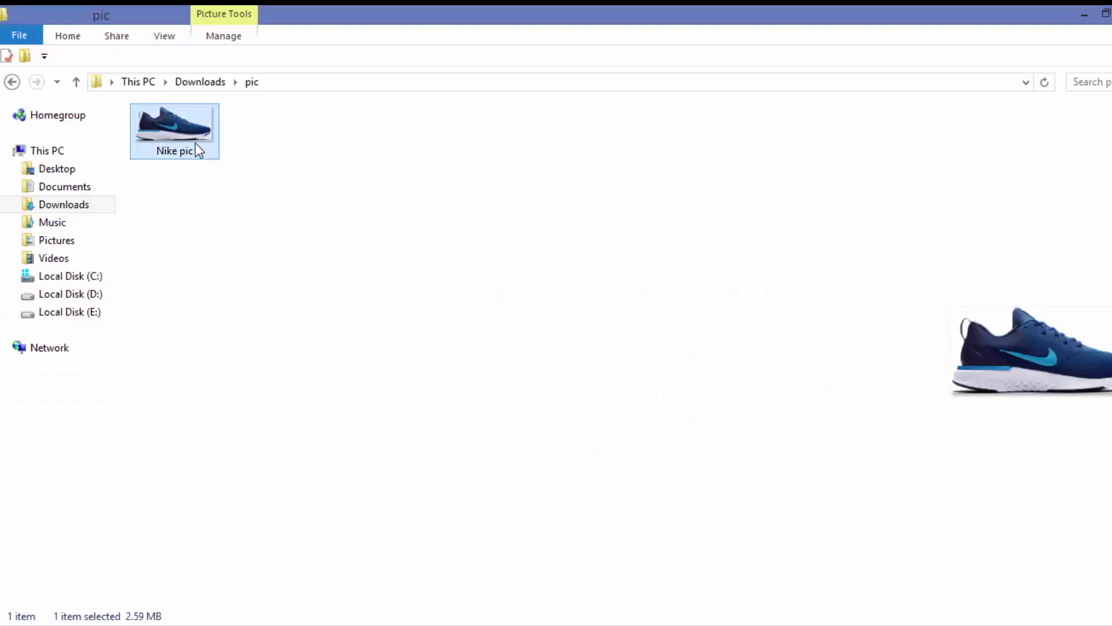
left_click_drag(196, 149, 595, 596)
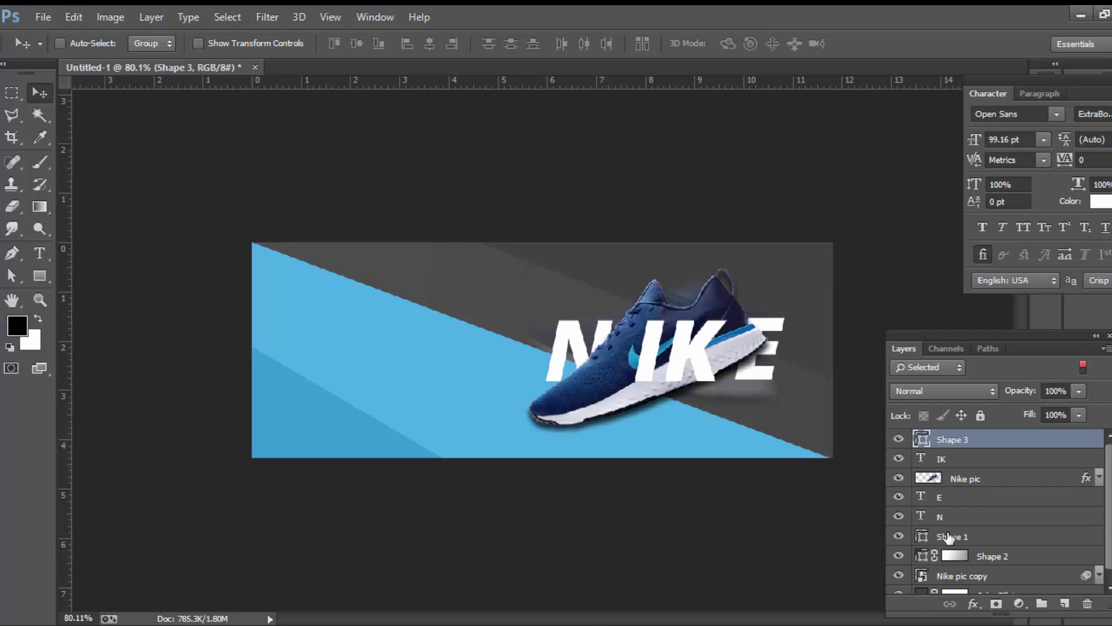
Duplicate the Nike pic layer, move the copy to the top, and drag it left.
left_click(899, 479)
left_click(992, 488)
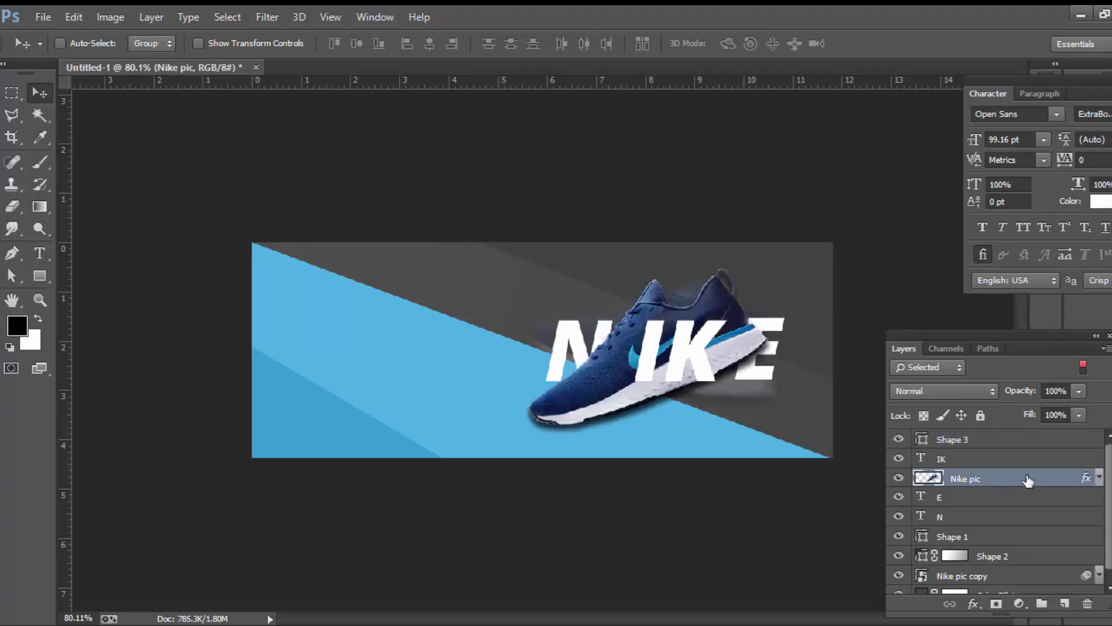
left_click_drag(1026, 480, 1065, 603)
scroll(1037, 539, "up", 1)
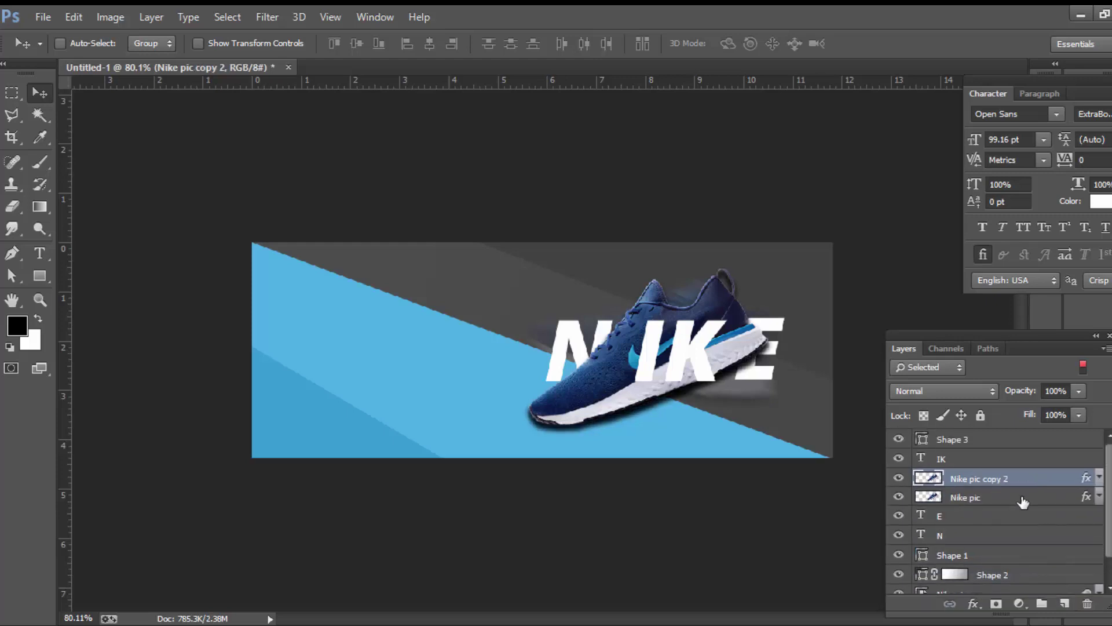
left_click_drag(999, 472, 998, 436)
left_click_drag(672, 350, 401, 376)
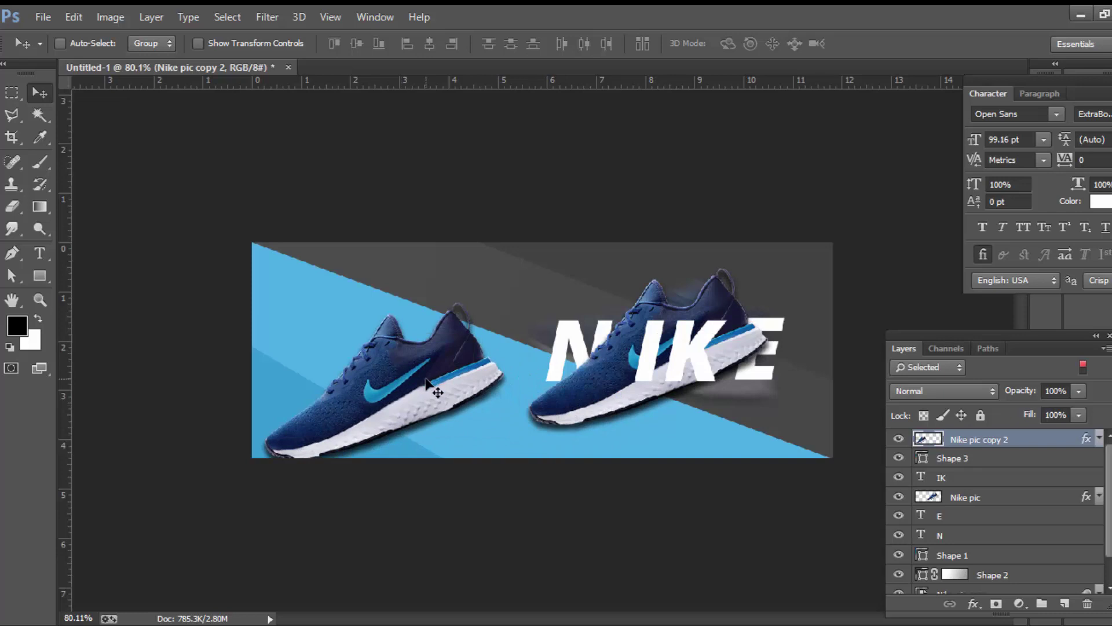
Flip the shoe copy horizontally, scale it to about 41%, and place it bottom-left.
key("ctrl+t")
right_click(427, 385)
left_click(483, 344)
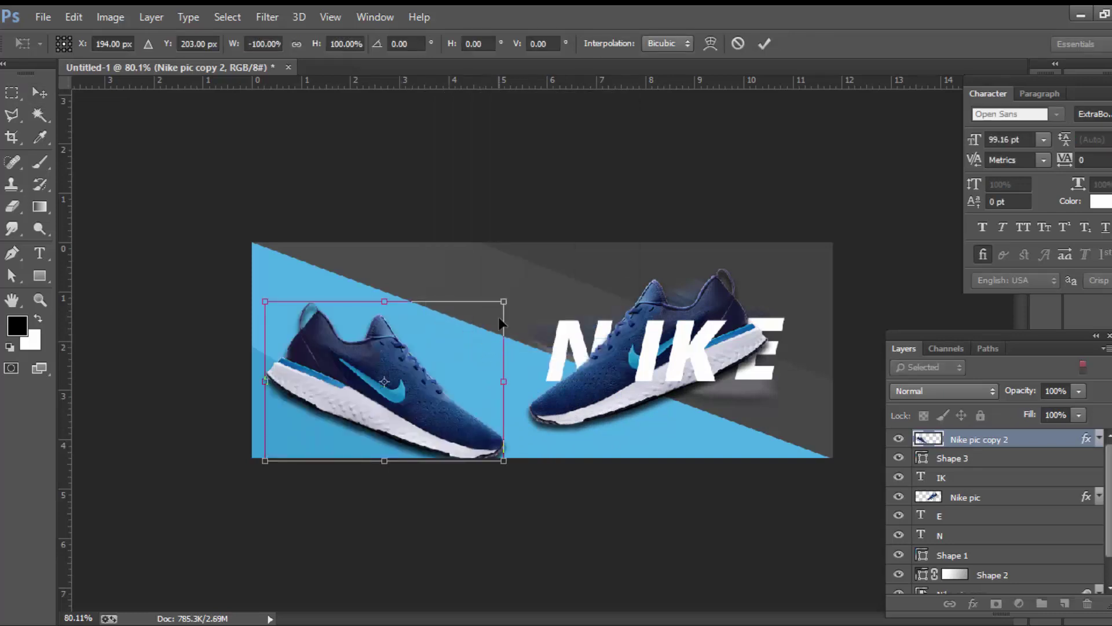
left_click_drag(499, 319, 412, 322)
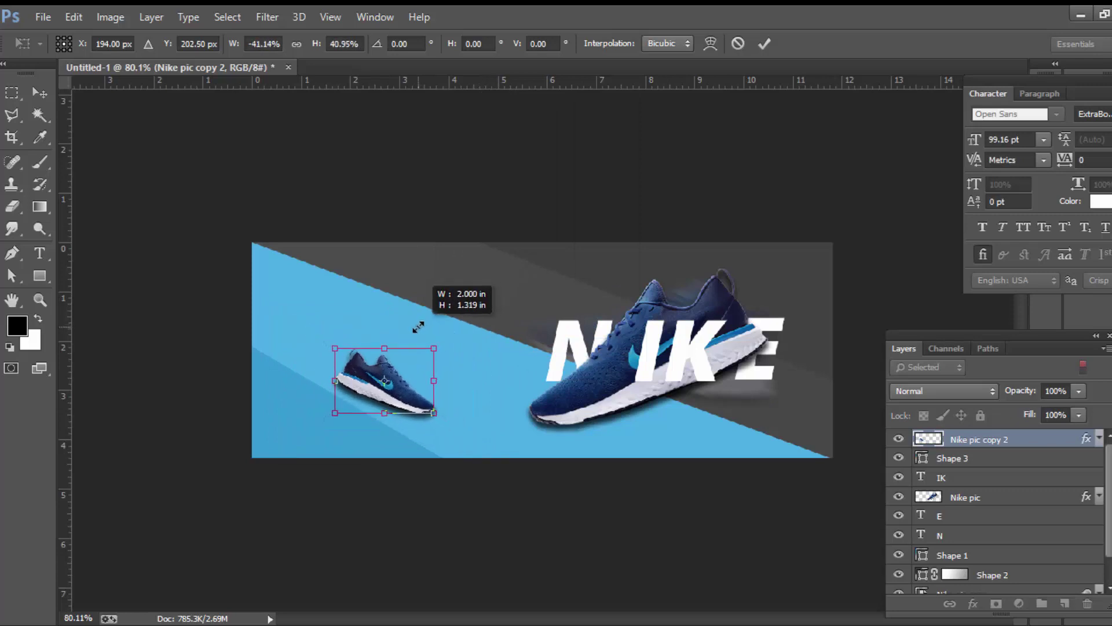
left_click_drag(412, 386, 328, 420)
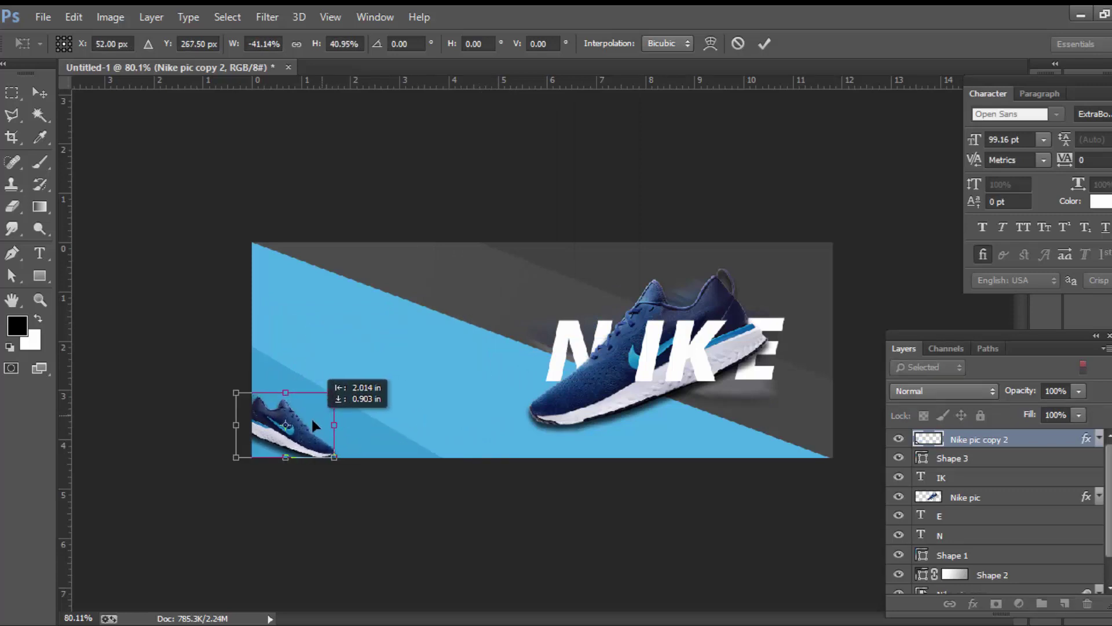
left_click_drag(327, 419, 313, 430)
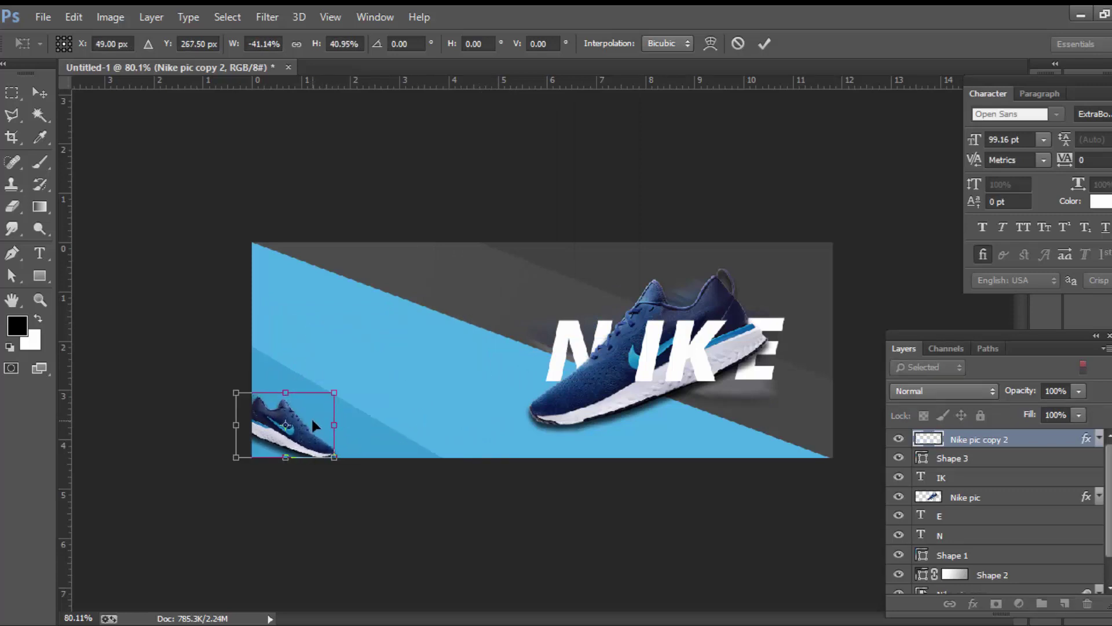
left_click(765, 45)
Apply a Motion Blur (angle −25, distance 30) to the small shoe copy and nudge it down-right.
left_click(270, 17)
mouse_move(275, 205)
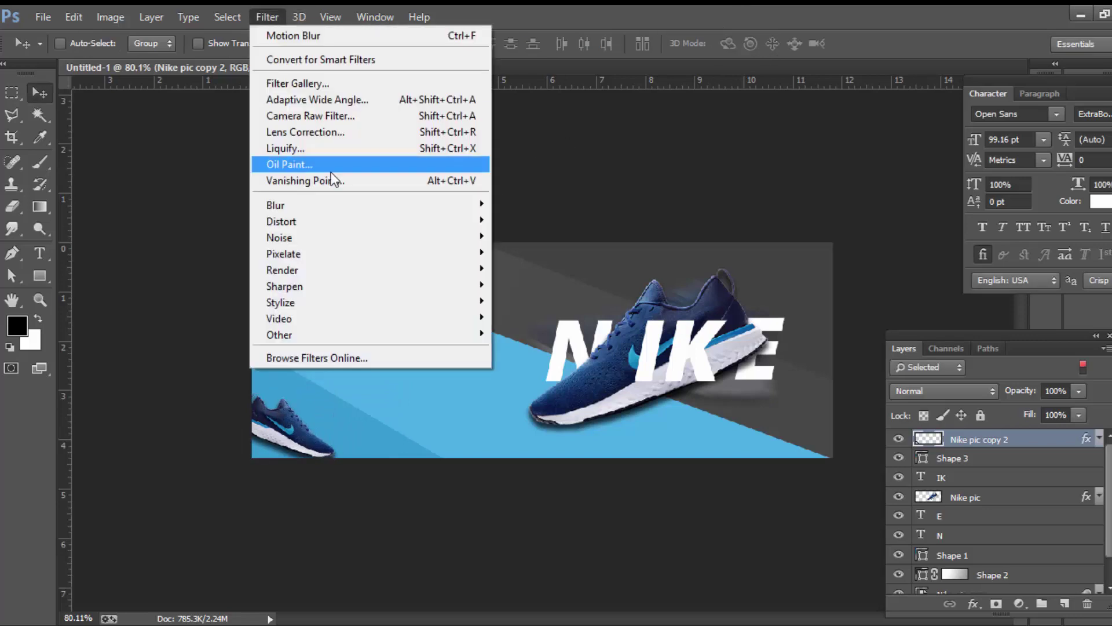
left_click(540, 359)
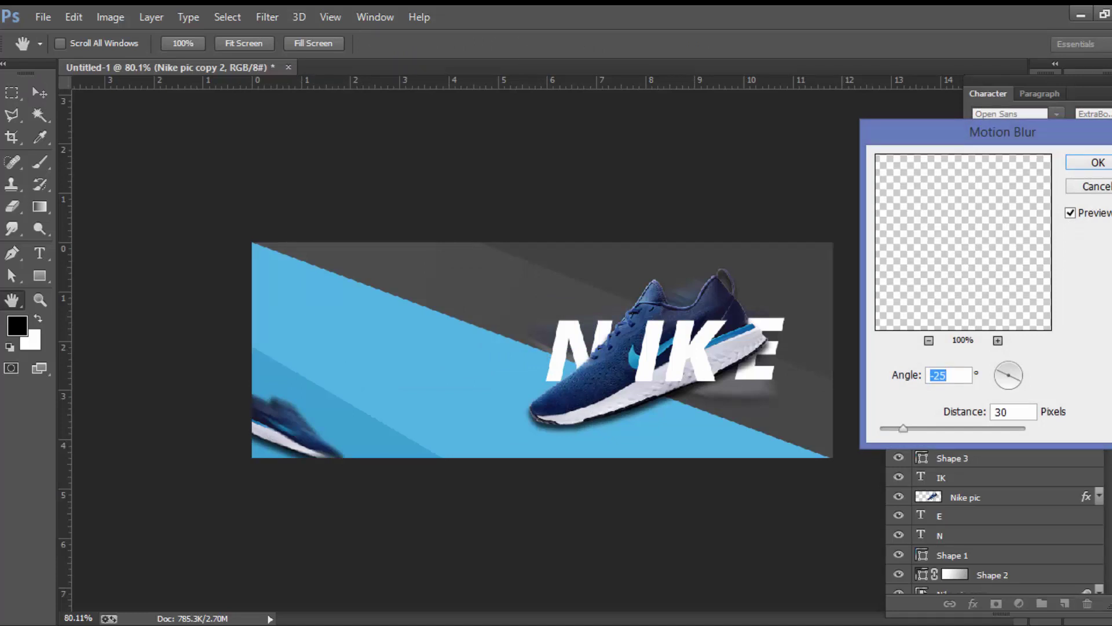
key("Return")
left_click_drag(289, 432, 293, 442)
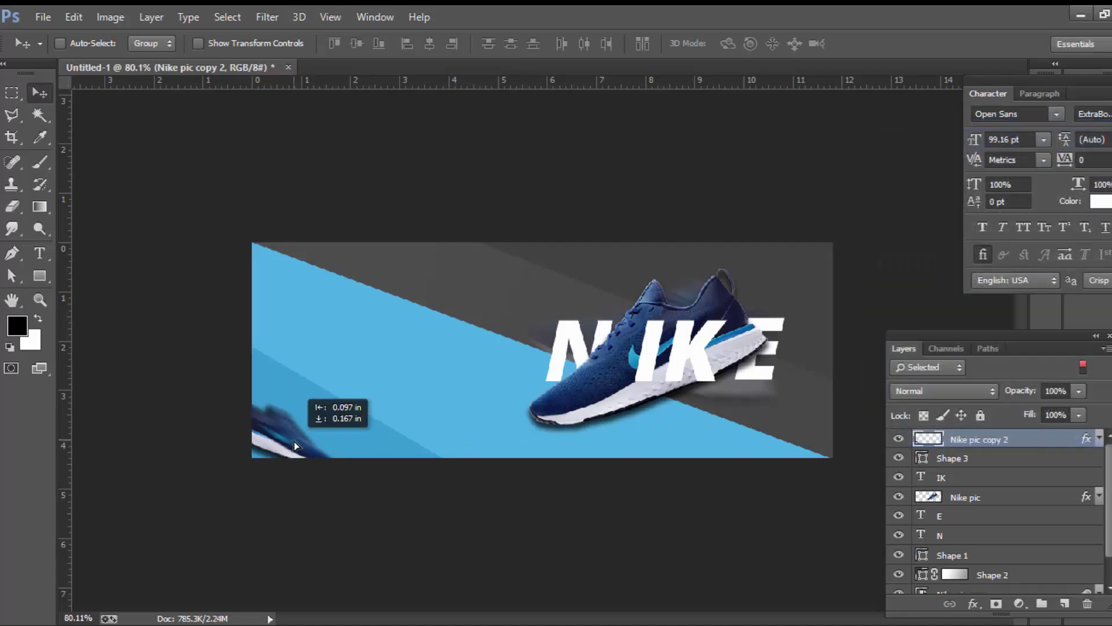
Set the shoe copy's Opacity to 90% and Fill to 95%.
left_click(1078, 391)
left_click_drag(1078, 409, 1069, 409)
left_click(1078, 414)
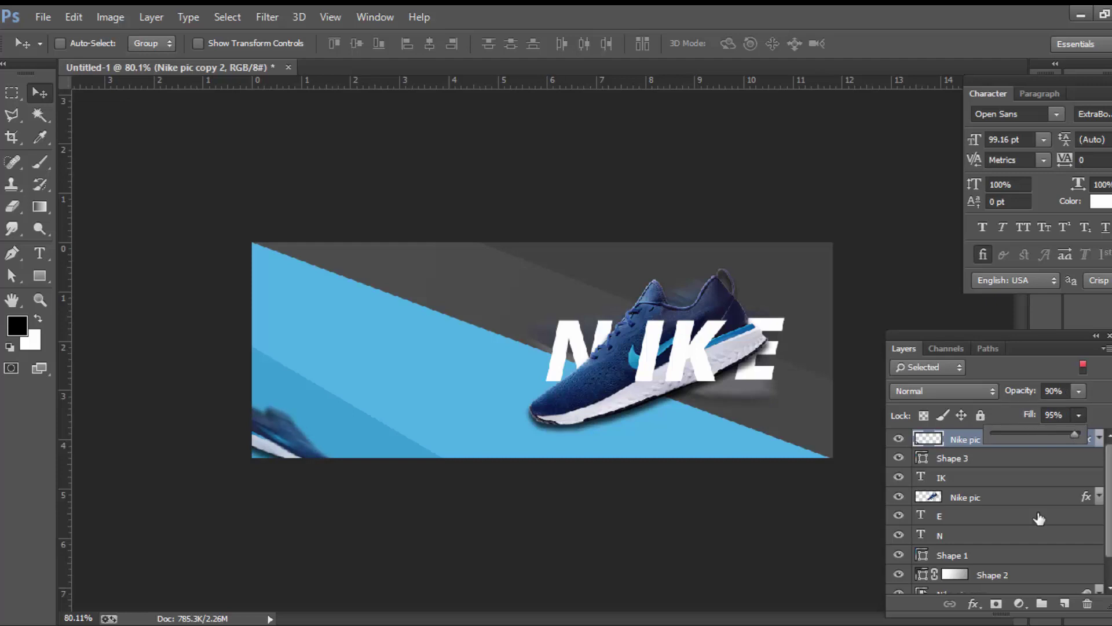
Nudge the N letter layer slightly upward.
left_click(966, 520)
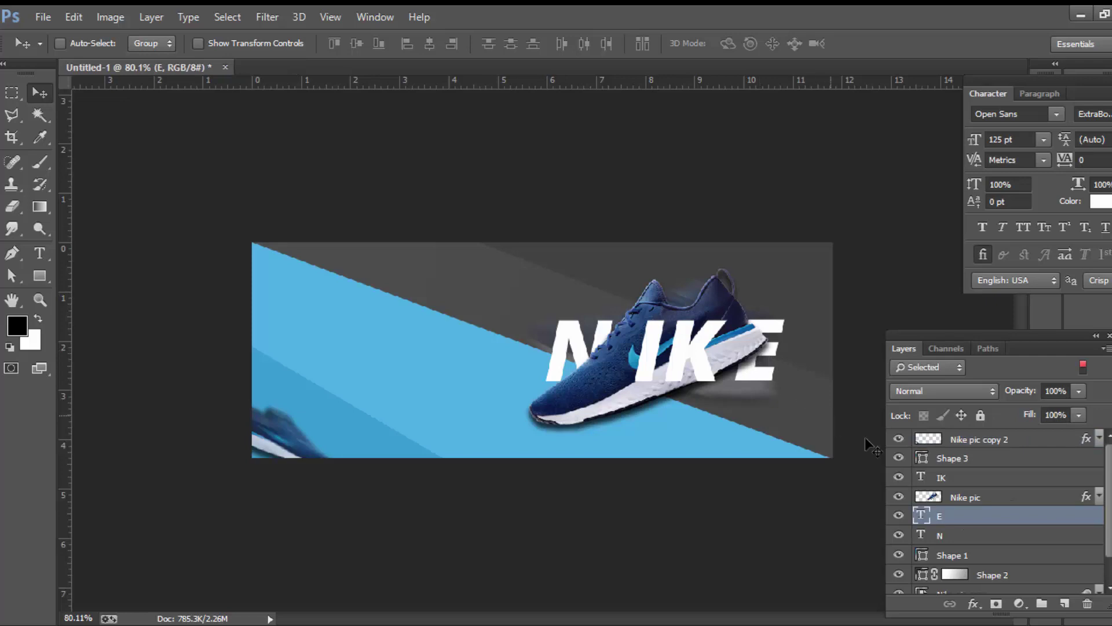
left_click(962, 537)
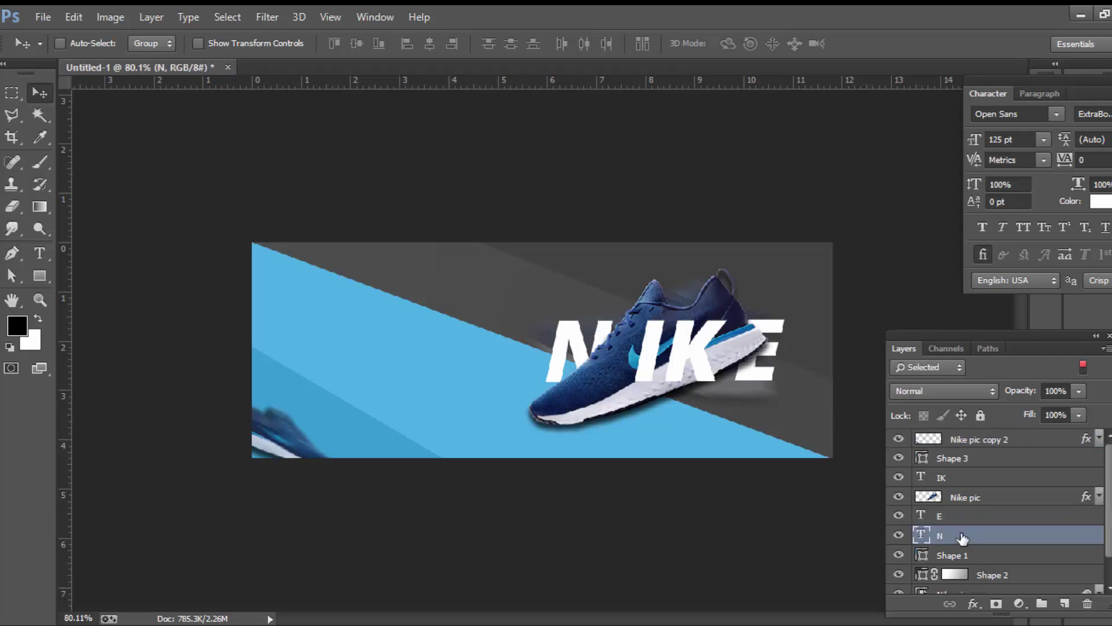
key("Up")
Select the Nike pic layer and temporarily hide the main shoe.
scroll(985, 536, "down", 2)
left_click(991, 540)
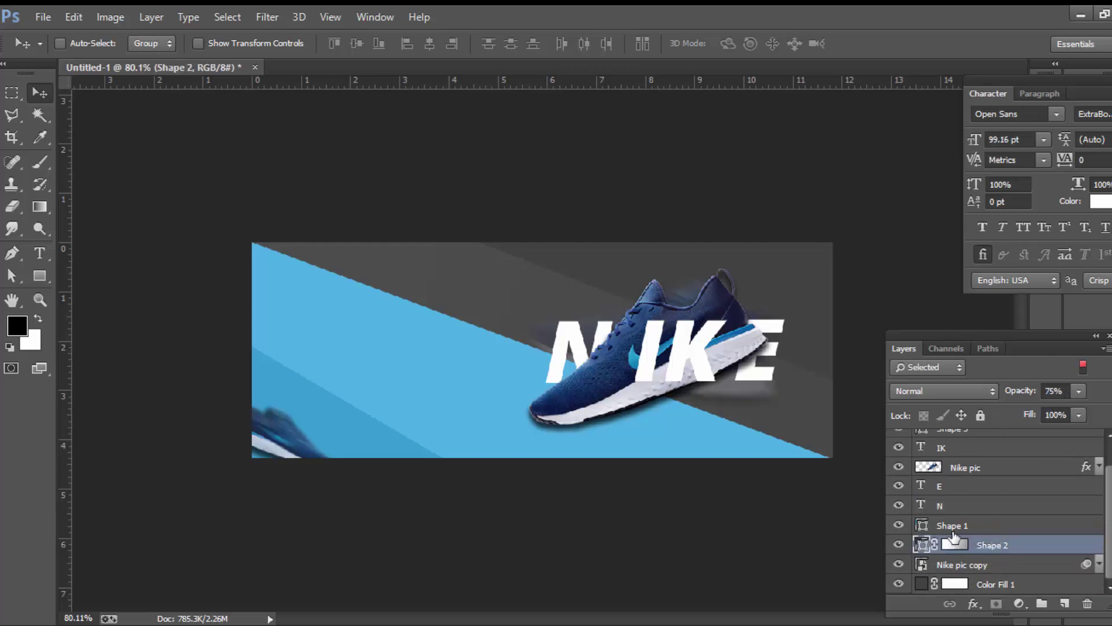
left_click(973, 564)
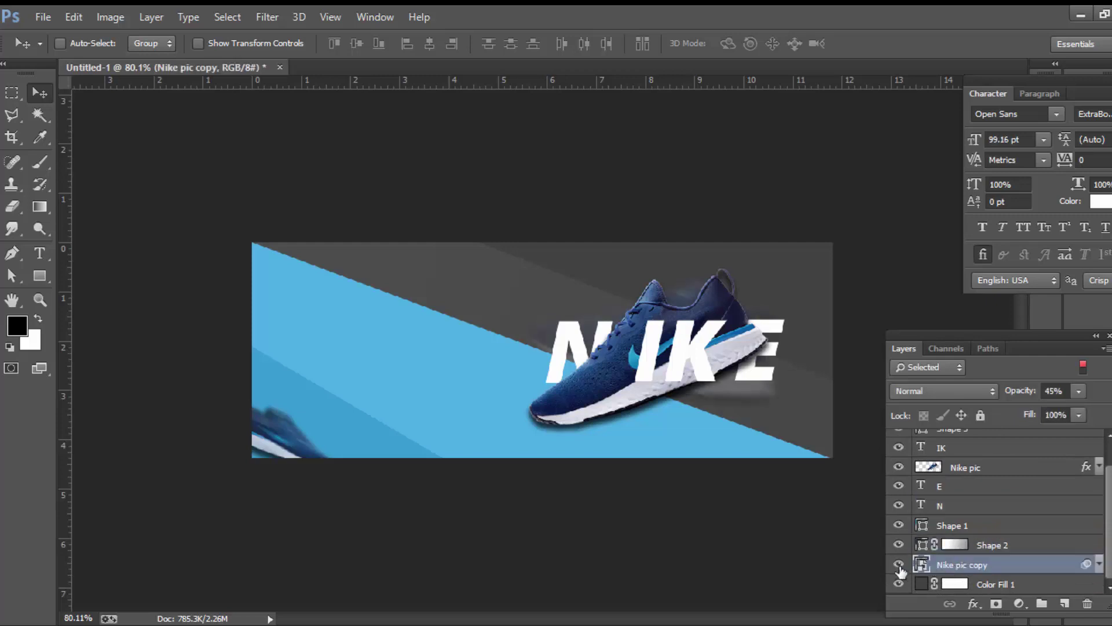
scroll(1006, 550, "up", 1)
left_click(1002, 487)
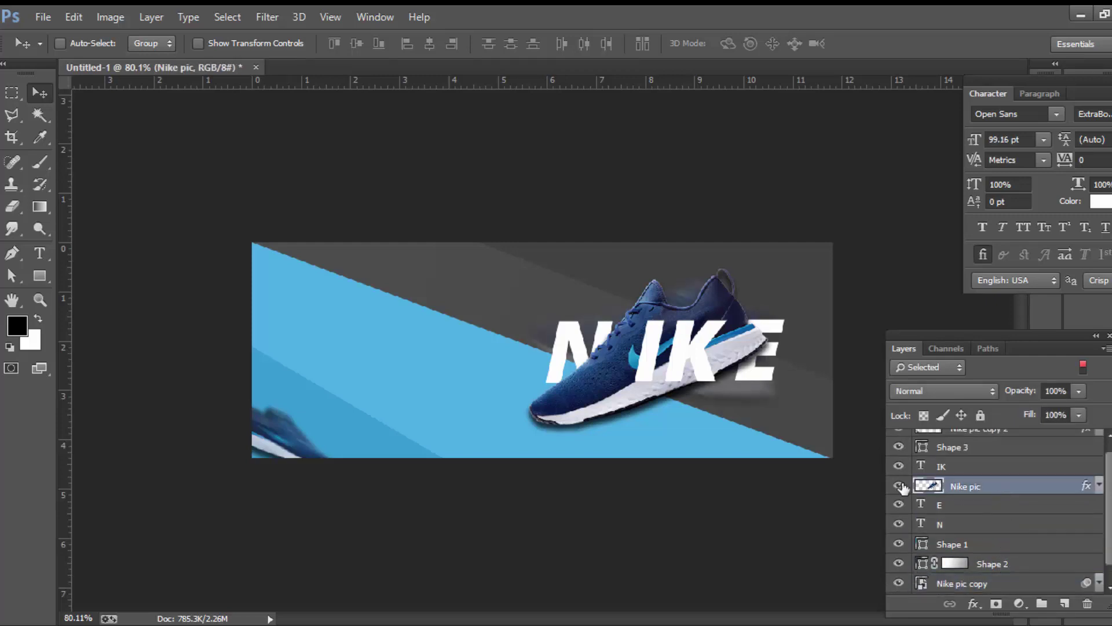
left_click(899, 485)
Add a Color Balance adjustment clipped to Nike pic with midtones -20, +9, -25.
left_click(1019, 603)
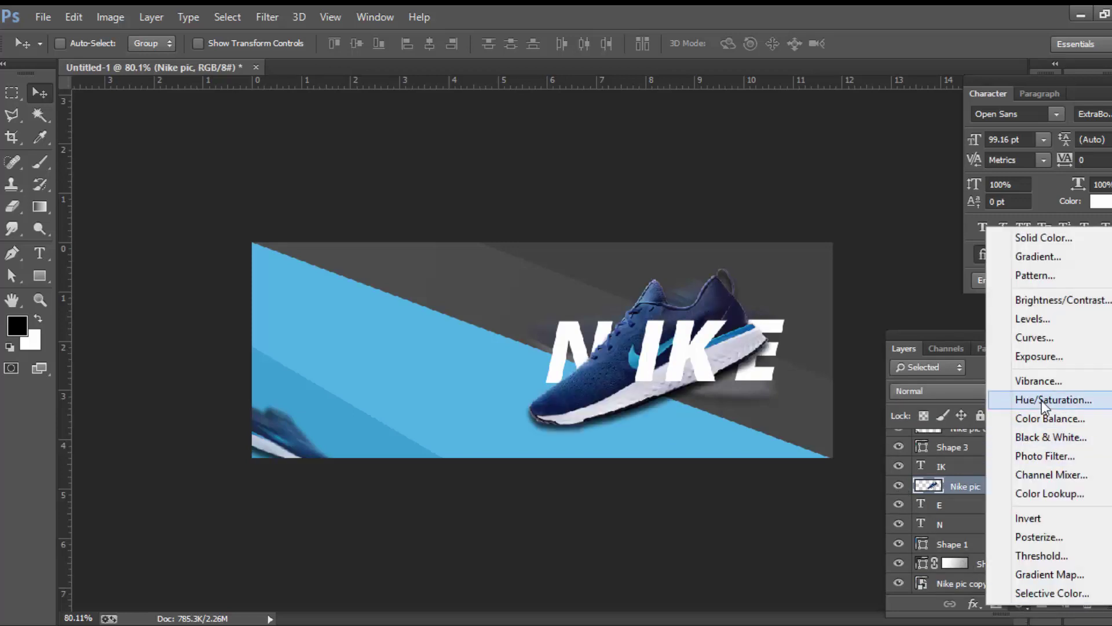
left_click(1042, 418)
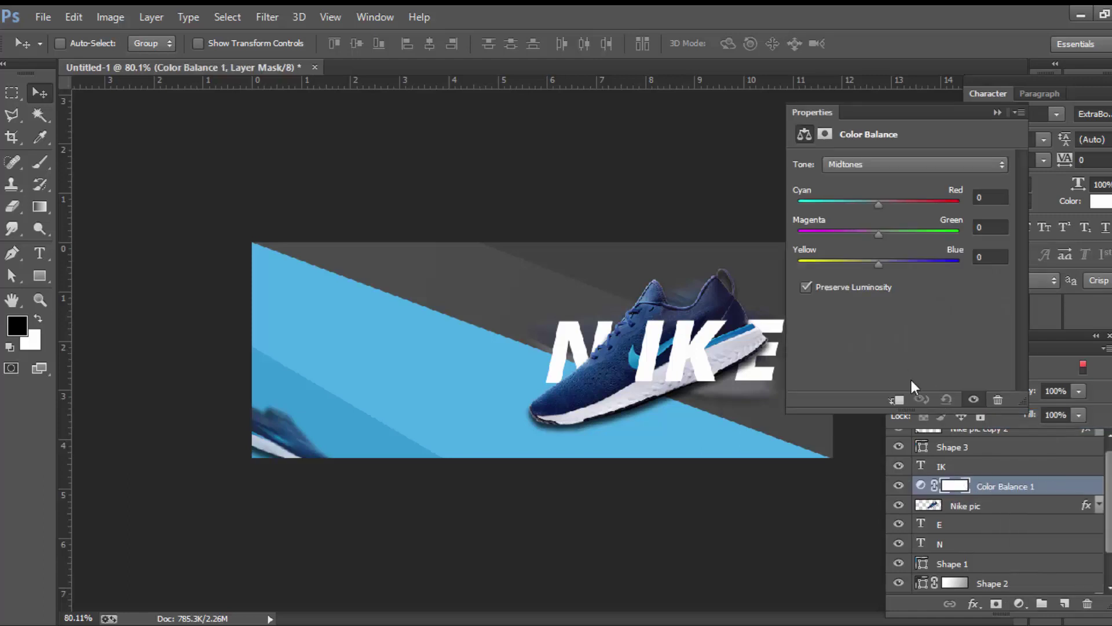
left_click(900, 400)
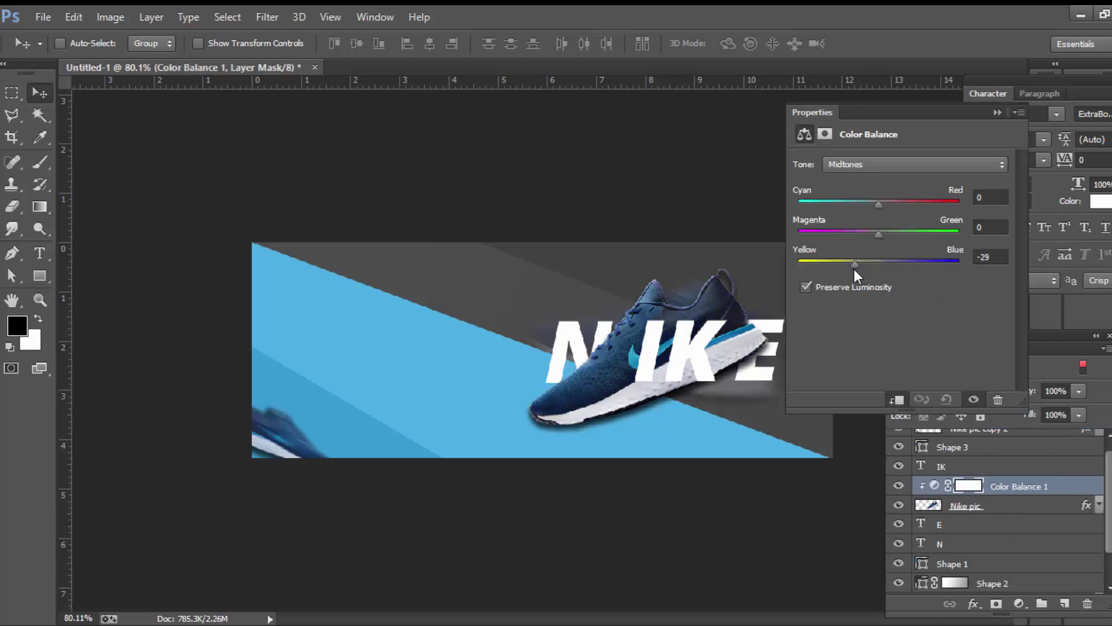
left_click_drag(851, 269, 854, 268)
mouse_move(879, 233)
left_mouse_down()
mouse_move(889, 231)
mouse_move(862, 212)
left_mouse_up()
left_click_drag(863, 205, 867, 207)
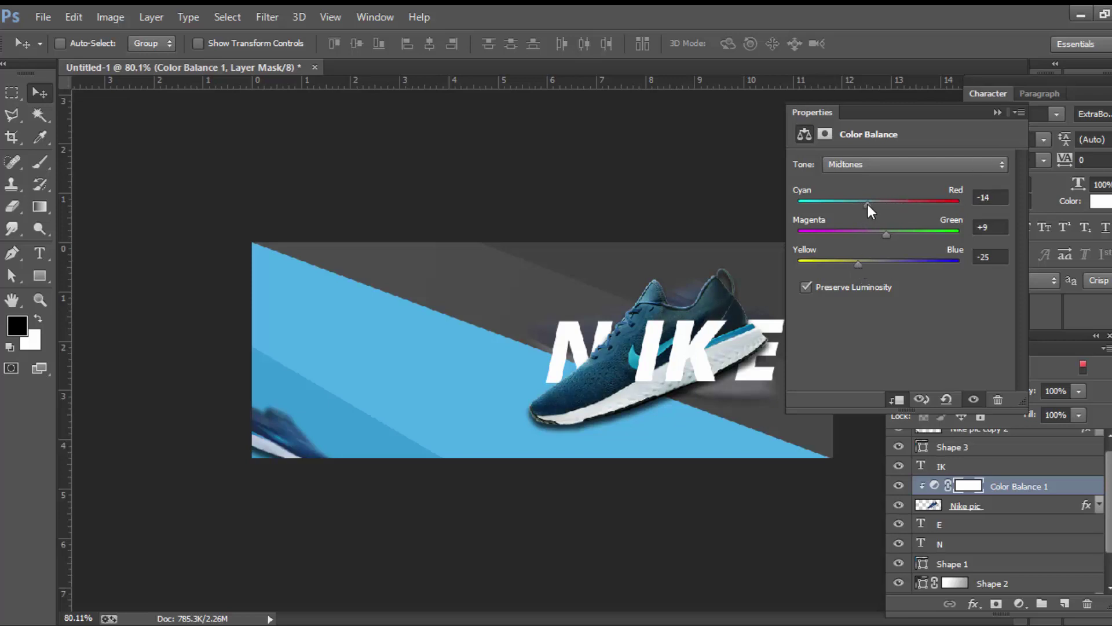
Add a 24 pt NIKE AIR text layer on the blue stripe.
left_click(996, 113)
scroll(543, 351, "up", 3)
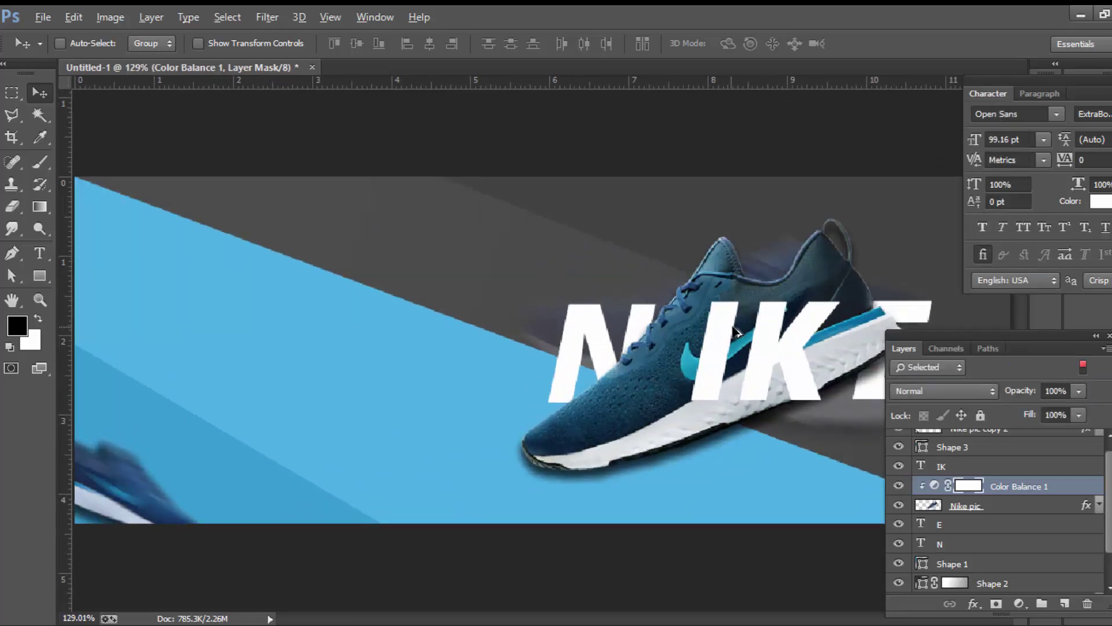
scroll(735, 331, "up", 1)
left_click(1064, 603)
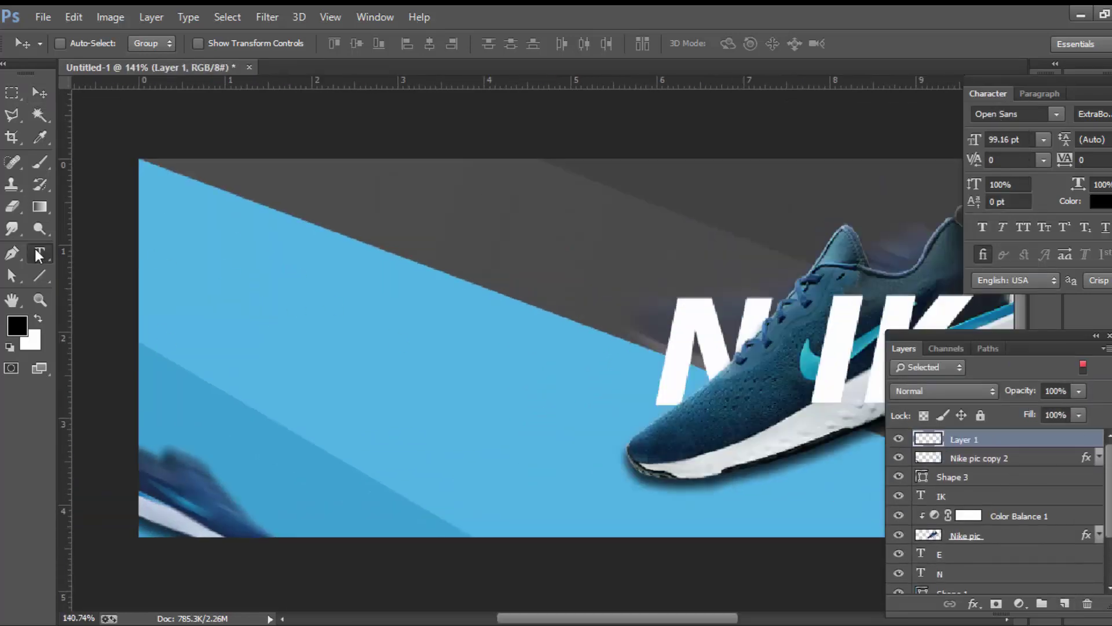
left_click(39, 256)
left_click(356, 320)
left_click(1043, 139)
left_click(1037, 339)
type("NIKE")
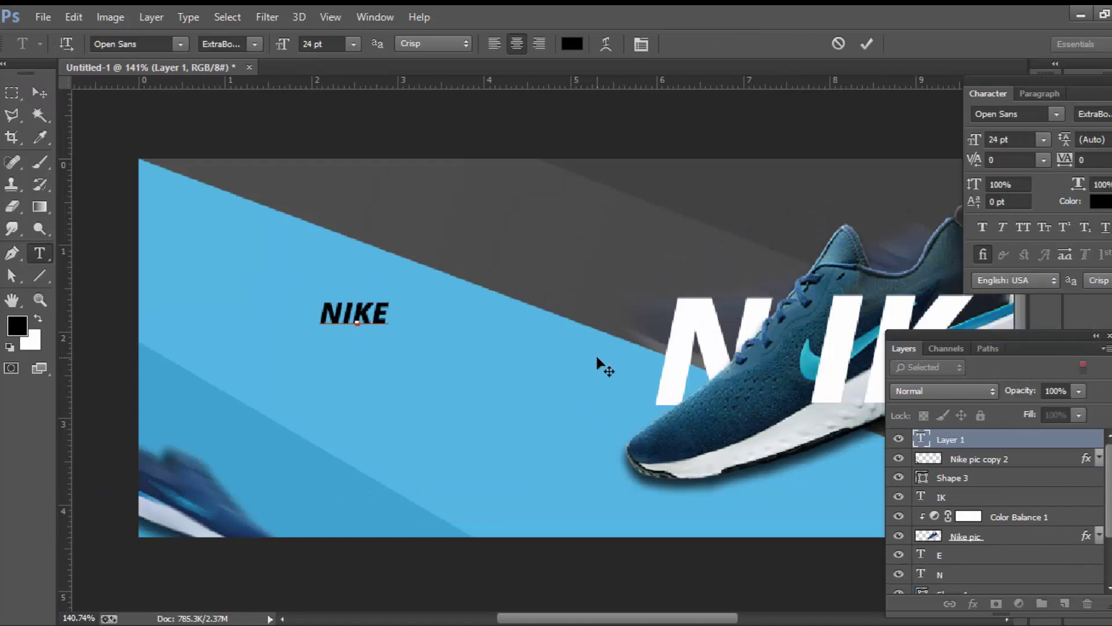
type(" AIR")
left_click(39, 92)
Make NIKE AIR white ExtraBold at 27 pt and move it up-left on the stripe.
left_click(1093, 113)
left_click(1073, 159)
left_click(1100, 201)
left_click(1093, 113)
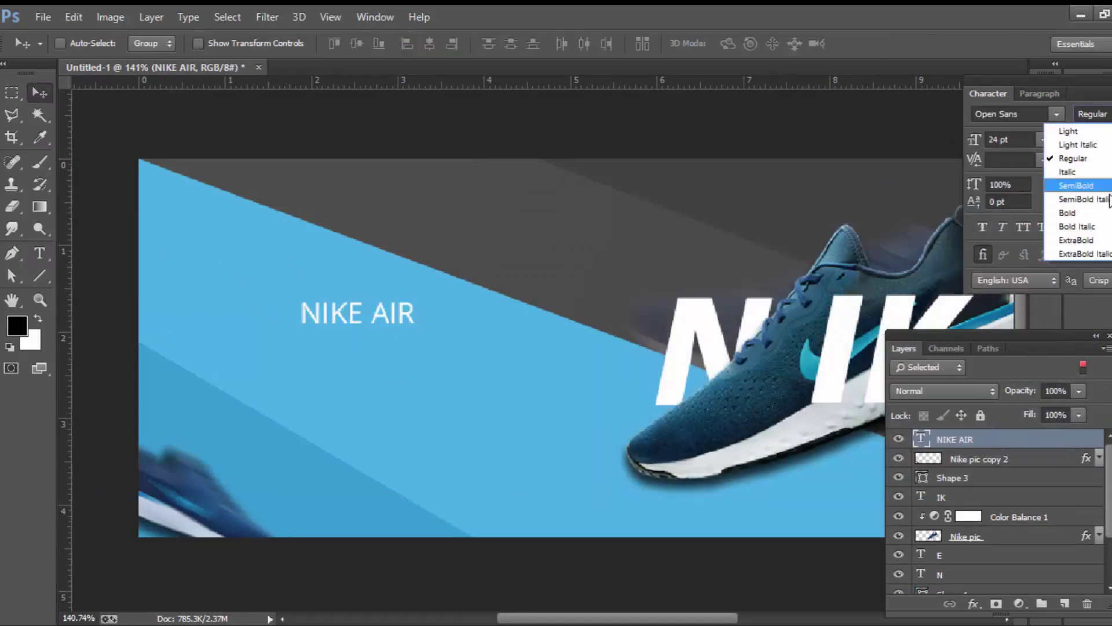
left_click(1077, 240)
scroll(346, 296, "down", 1)
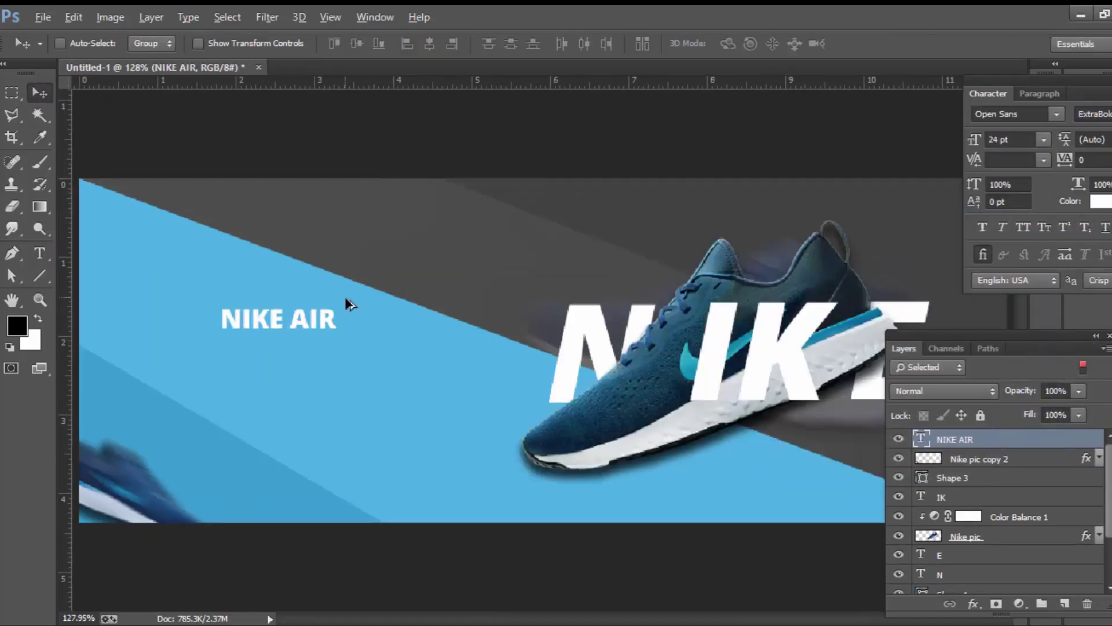
left_click_drag(264, 323, 219, 297)
scroll(219, 297, "down", 1)
left_click(1011, 139)
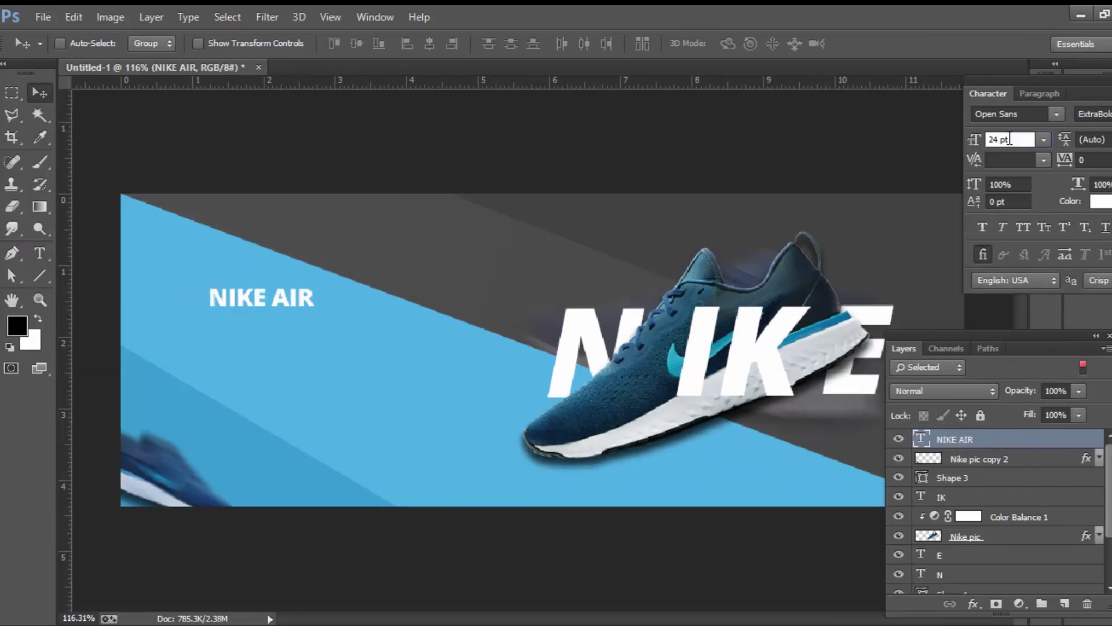
key("Up")
key("Up")
key("Up")
Duplicate the heading just below and retype the copy as VAPORMAX 2020.
mouse_move(286, 305)
left_mouse_down()
mouse_move(270, 305)
mouse_move(280, 360)
left_mouse_up()
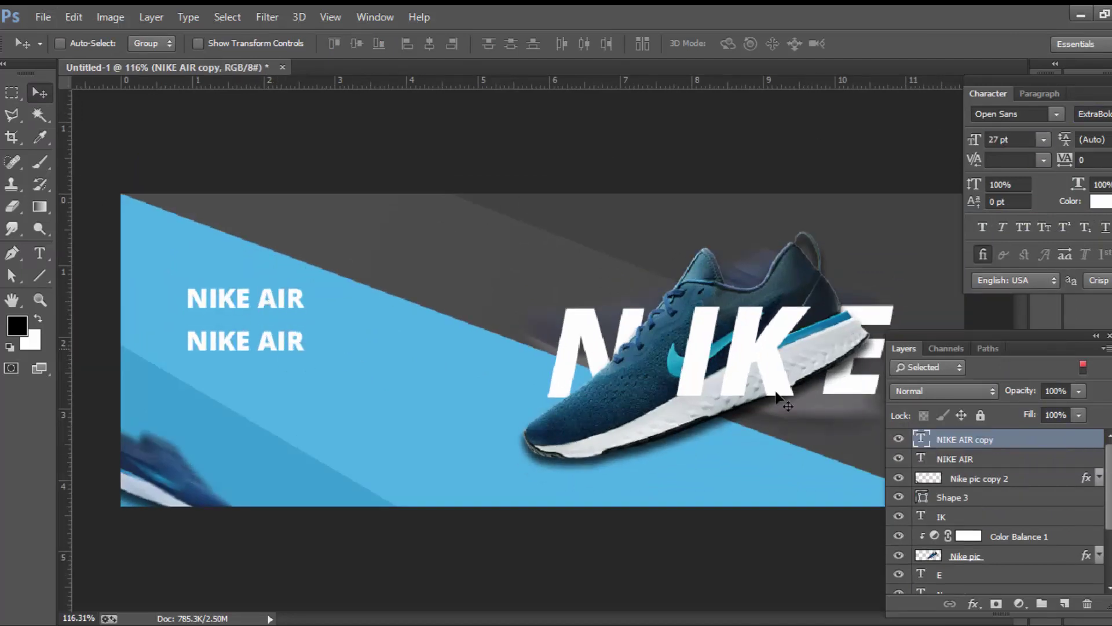
double_click(921, 438)
left_click(1044, 139)
left_click(1037, 340)
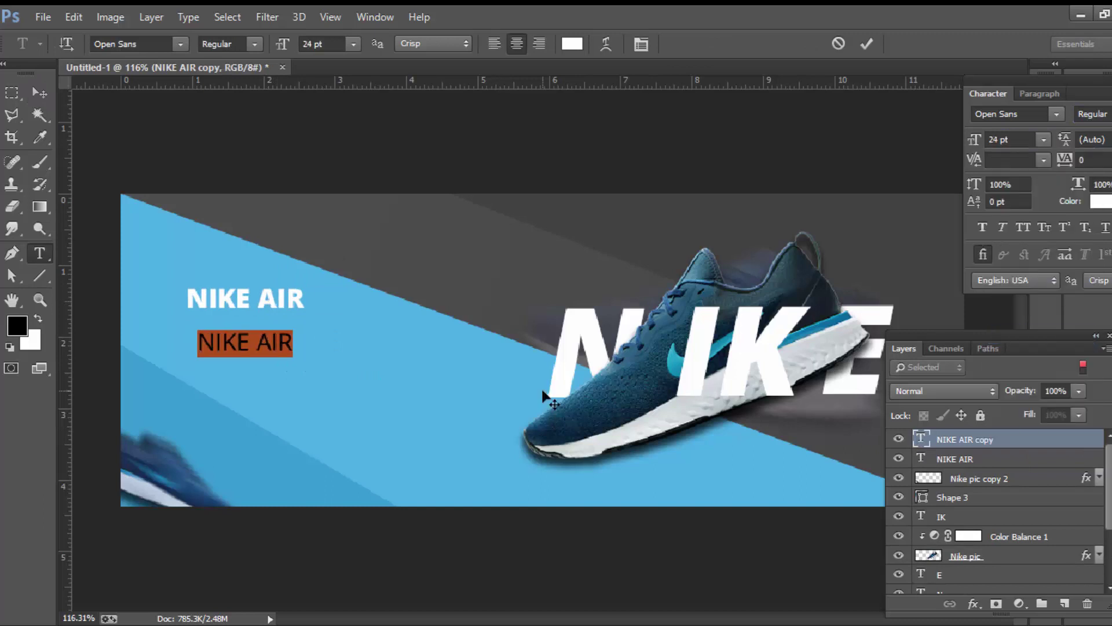
type("VAPORMAX")
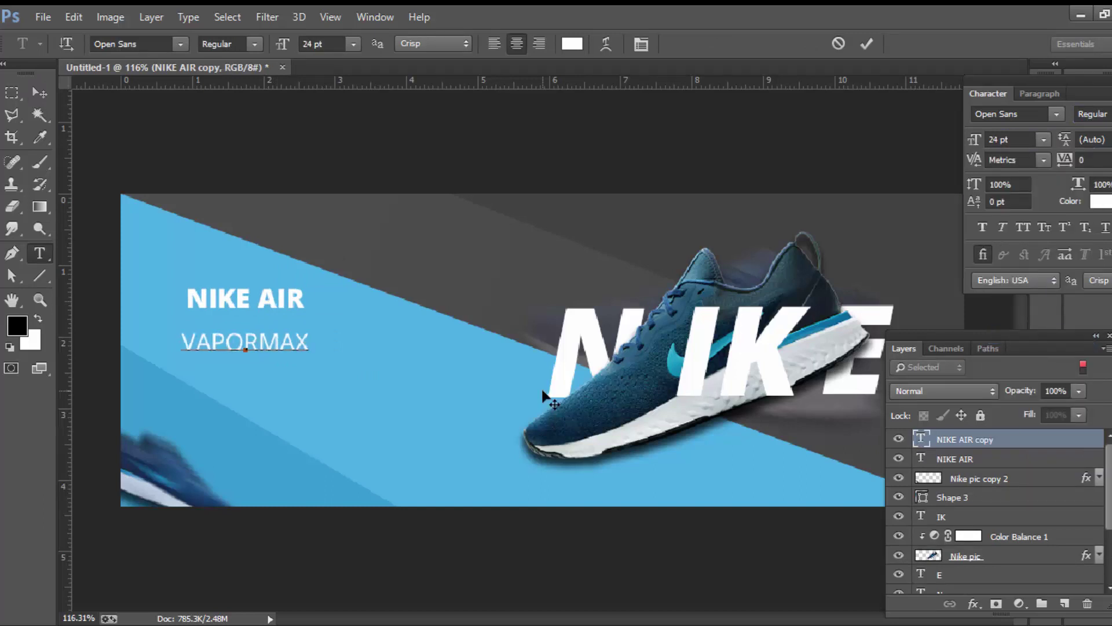
type(" 2020")
key("ctrl+Return")
key("v")
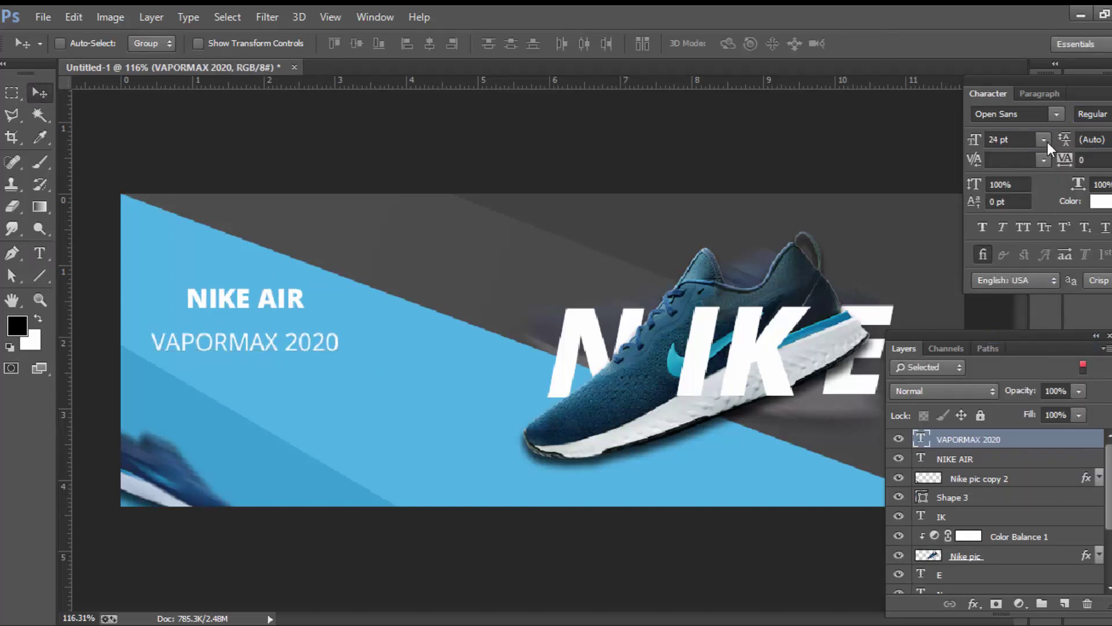
Make VAPORMAX 2020 Bold and position it under NIKE AIR.
left_click(1093, 113)
left_click(1020, 237)
left_click(1043, 139)
left_click(1018, 288)
left_click(1100, 184)
type("200")
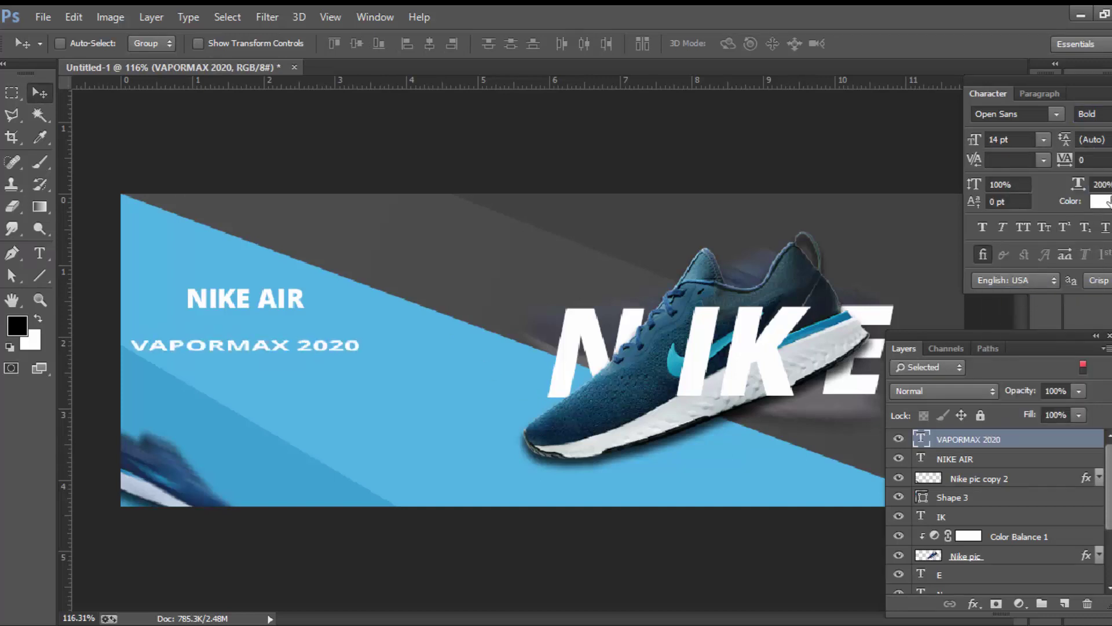
type("100")
left_click_drag(174, 346, 232, 325)
Set VAPORMAX 2020 to 11 pt with tracking 200 and nudge it slightly left.
double_click(1008, 139)
type("11")
double_click(1092, 159)
type("75")
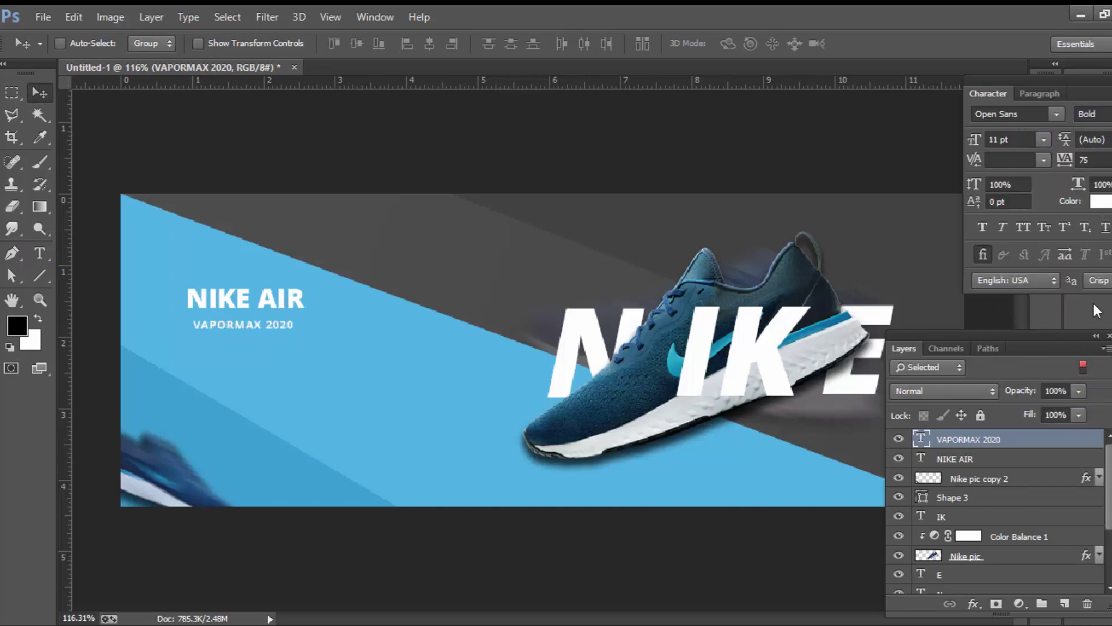
type("200")
key("Return")
left_click_drag(296, 327, 290, 326)
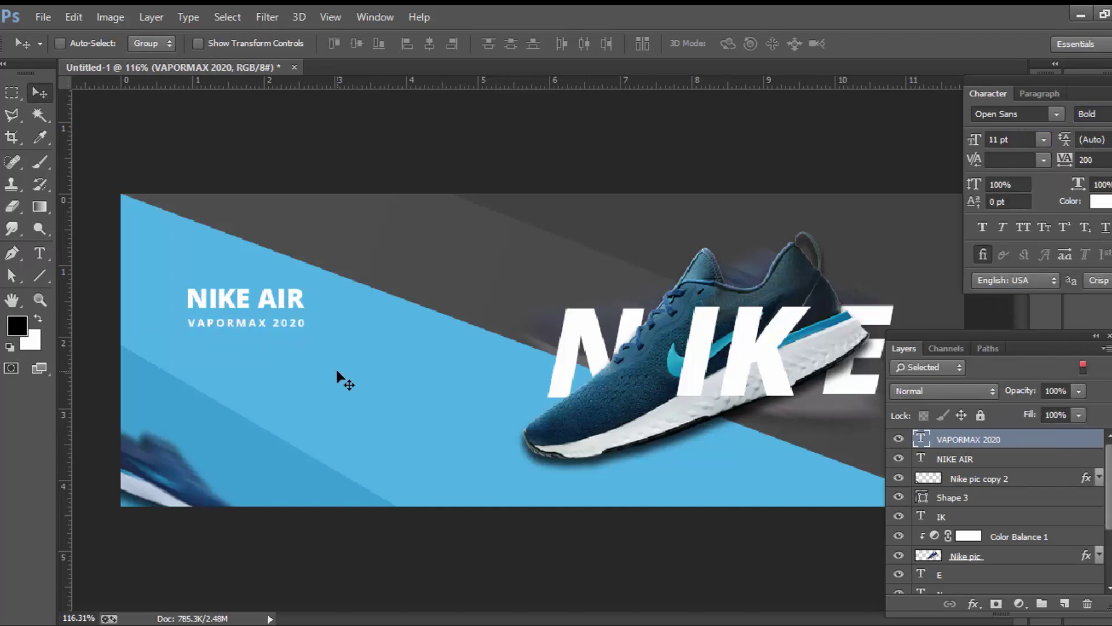
left_click(40, 276)
Draw a thin vertical line left of NIKE AIR and nudge it slightly right.
mouse_move(172, 293)
left_mouse_down()
mouse_move(177, 340)
mouse_move(234, 347)
mouse_move(245, 331)
left_mouse_up()
left_click(150, 44)
left_click(60, 130)
key("v")
left_click(39, 276)
key("v")
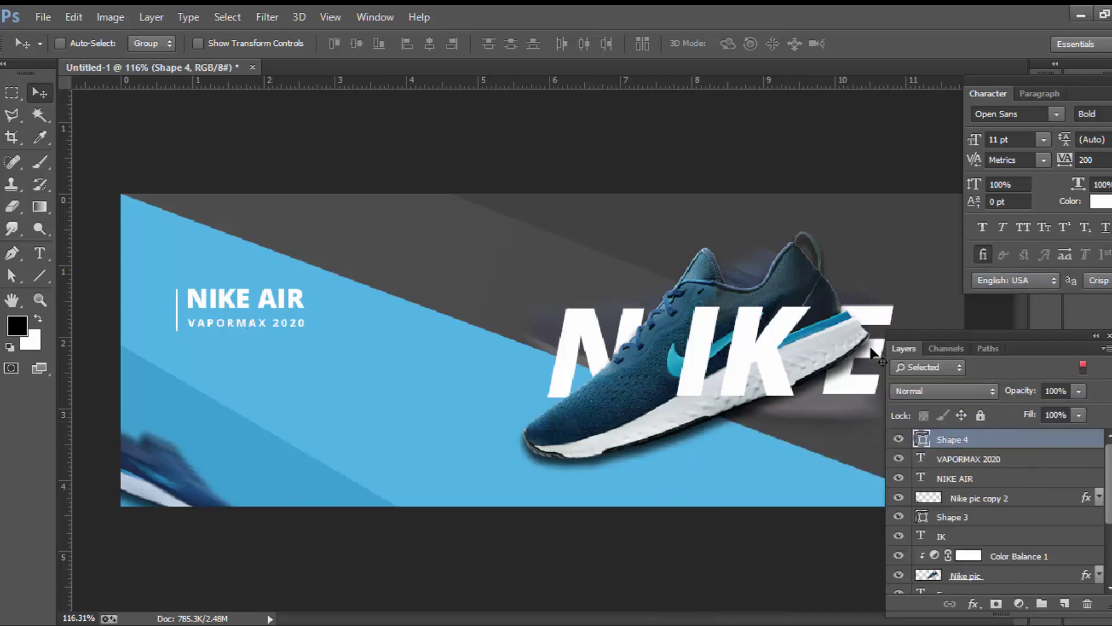
Paste Lorem Ipsum placeholder text below the subheading and trim the excess.
left_click(39, 253)
left_click(423, 366)
key("ctrl+v")
left_click_drag(530, 405, 608, 380)
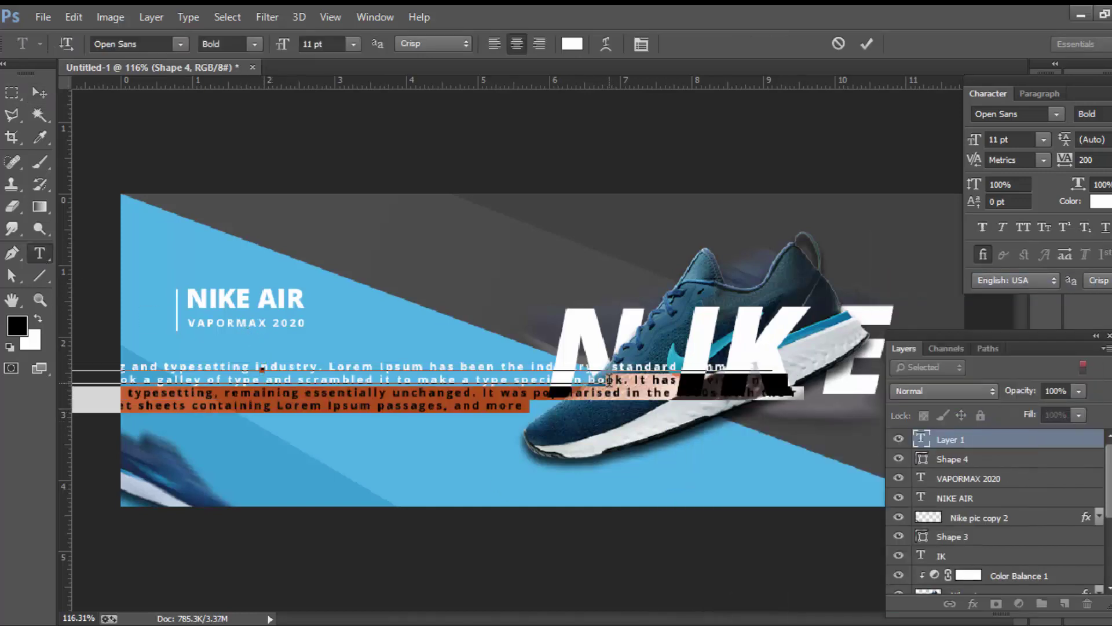
key("BackSpace")
key("ctrl+Return")
key("v")
left_click(1040, 93)
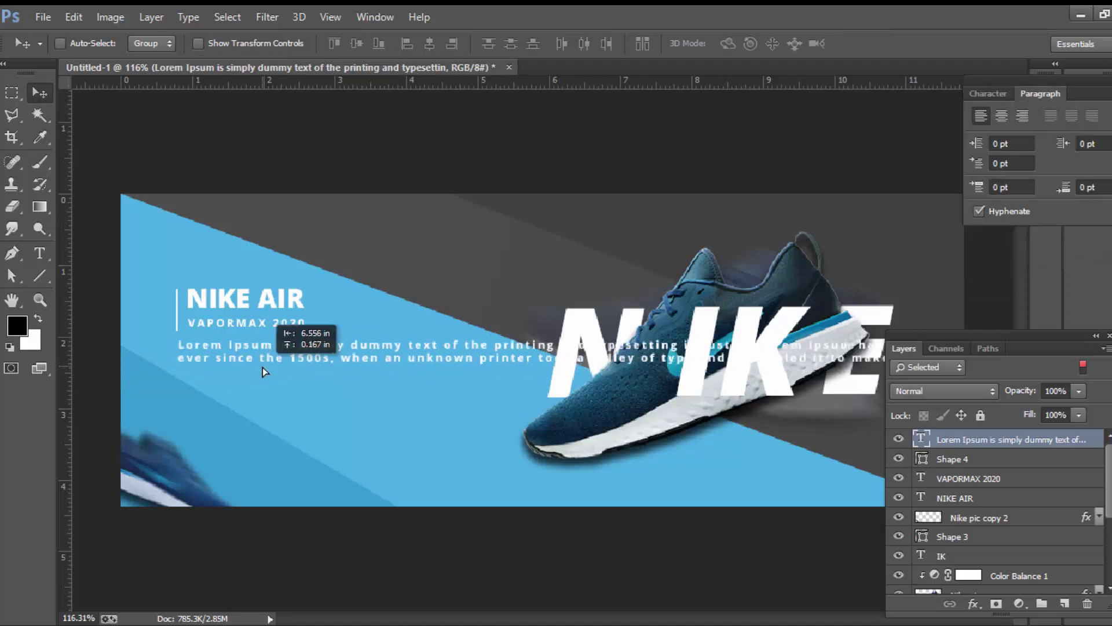
Break the paragraph into three lines, set it to 7 pt, and place it under VAPORMAX 2020.
left_click(39, 253)
left_click(603, 352)
key("Return")
key("Return")
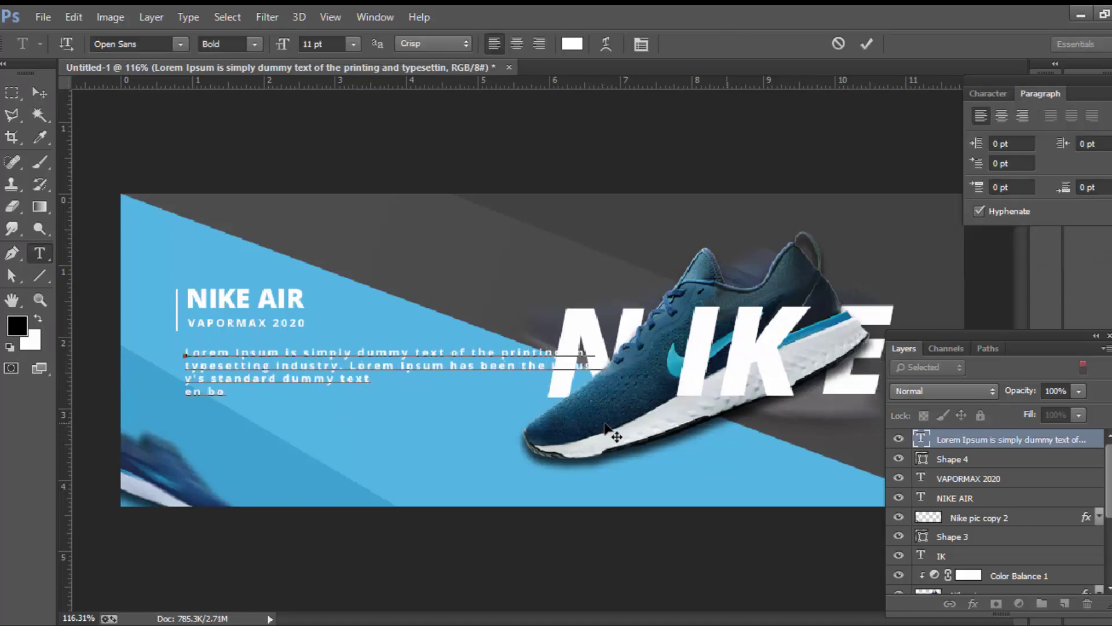
key("ctrl+Return")
key("v")
left_click(988, 93)
left_click_drag(974, 139, 955, 139)
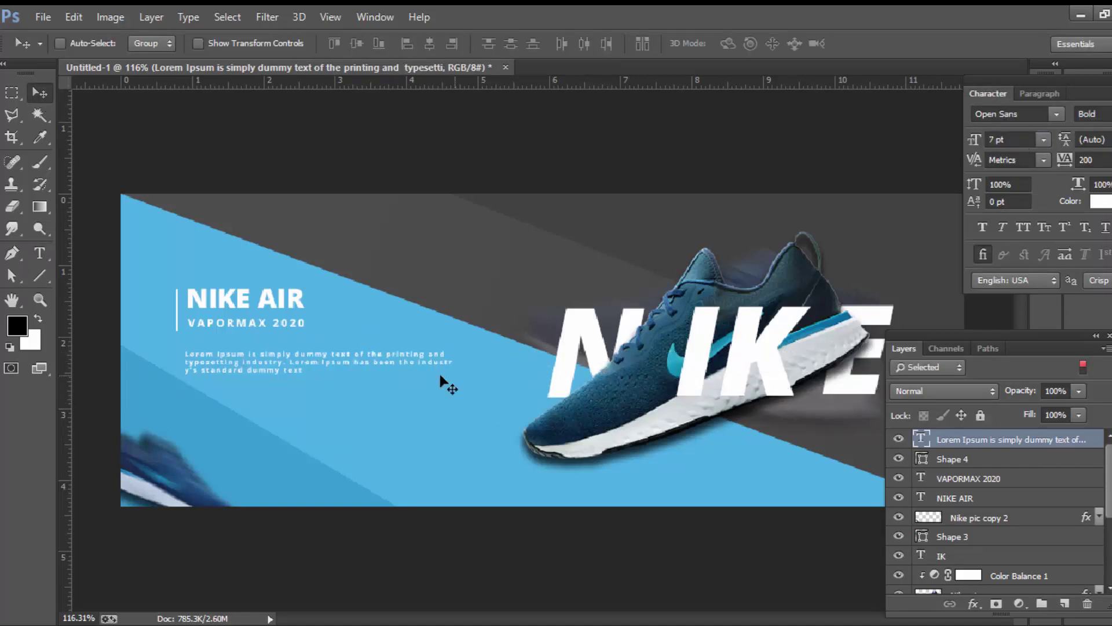
key("Up")
key("Up")
key("Up")
key("Up")
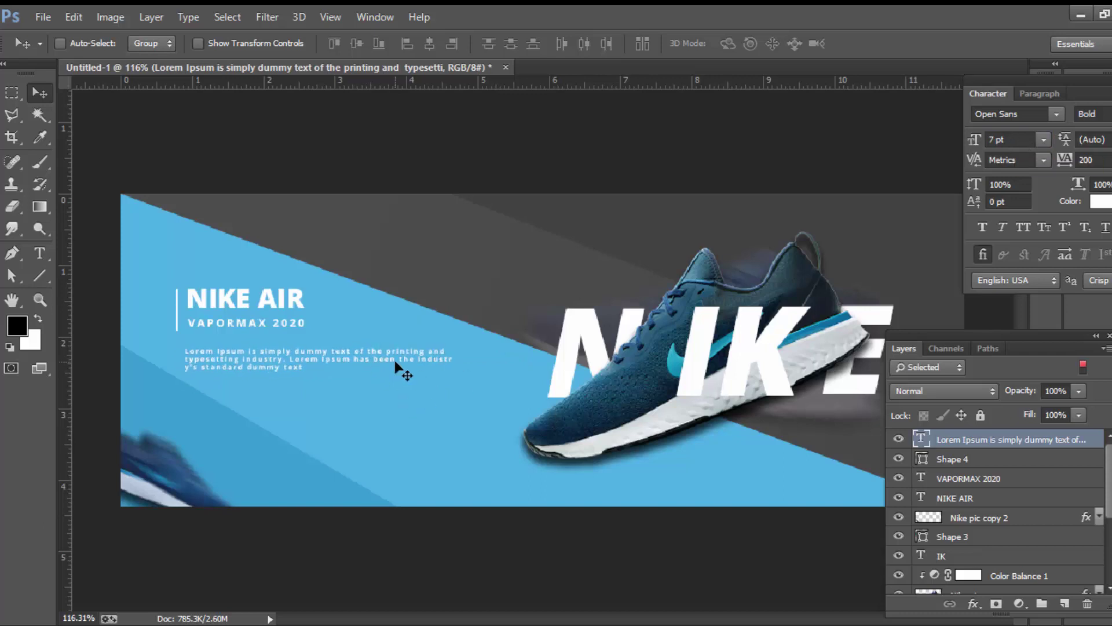
Draw a black-outlined button rectangle below the paragraph.
right_click(39, 276)
left_click(122, 268)
left_click_drag(202, 408, 286, 433)
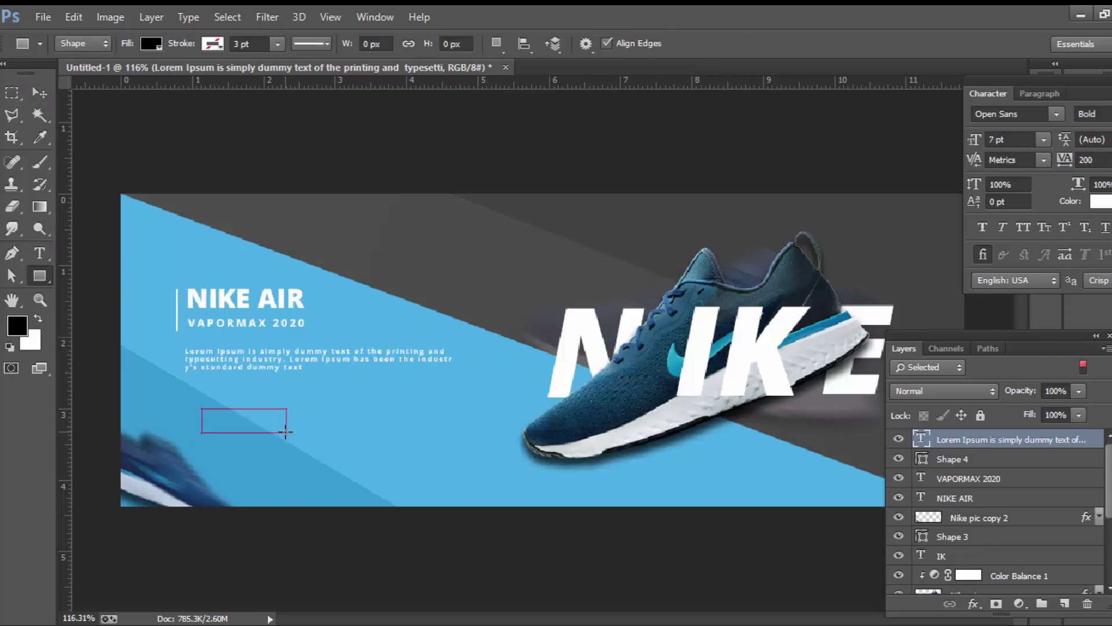
left_click(220, 46)
left_click(157, 121)
key("Return")
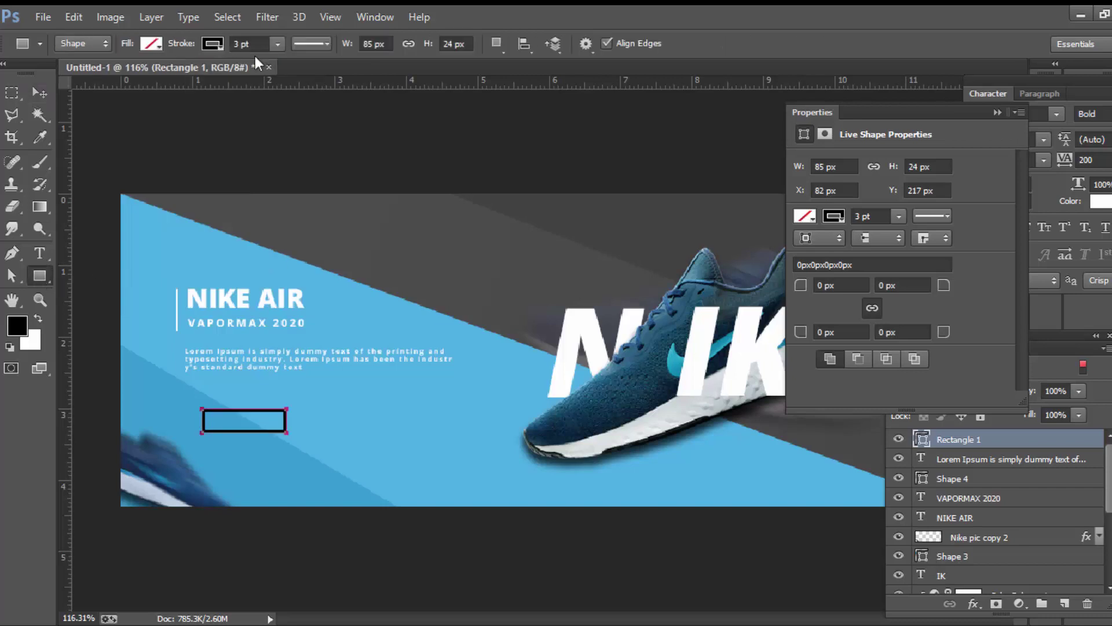
left_click(40, 92)
Add an 'Orfer Now' text label near the rectangle and enlarge it.
key("t")
left_click(344, 428)
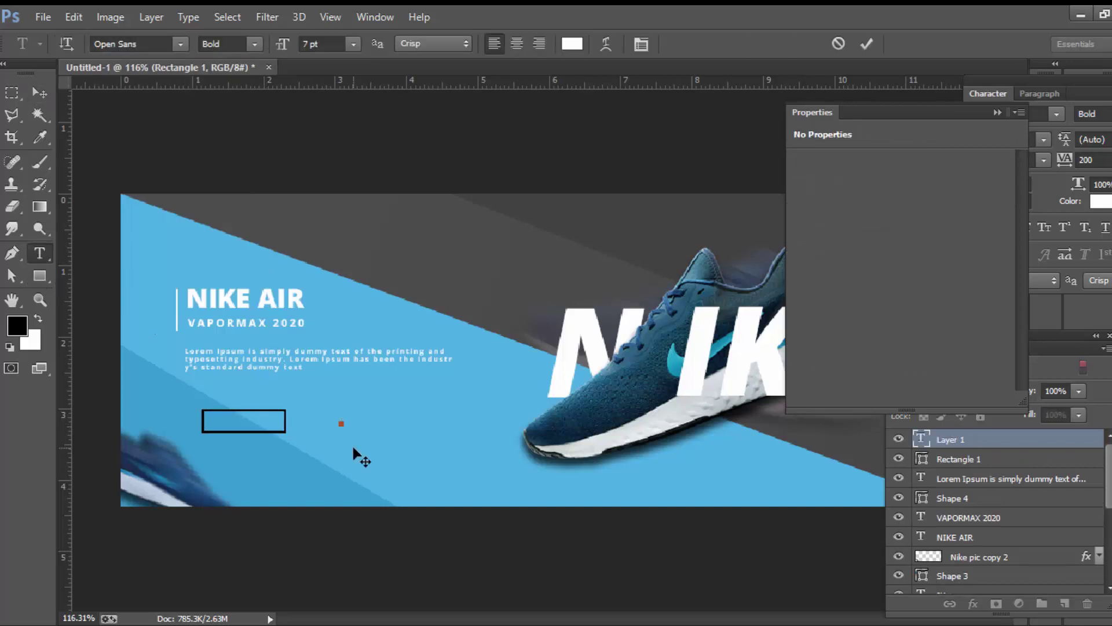
type("Order Now")
left_click(39, 93)
left_click(988, 93)
left_click(1042, 139)
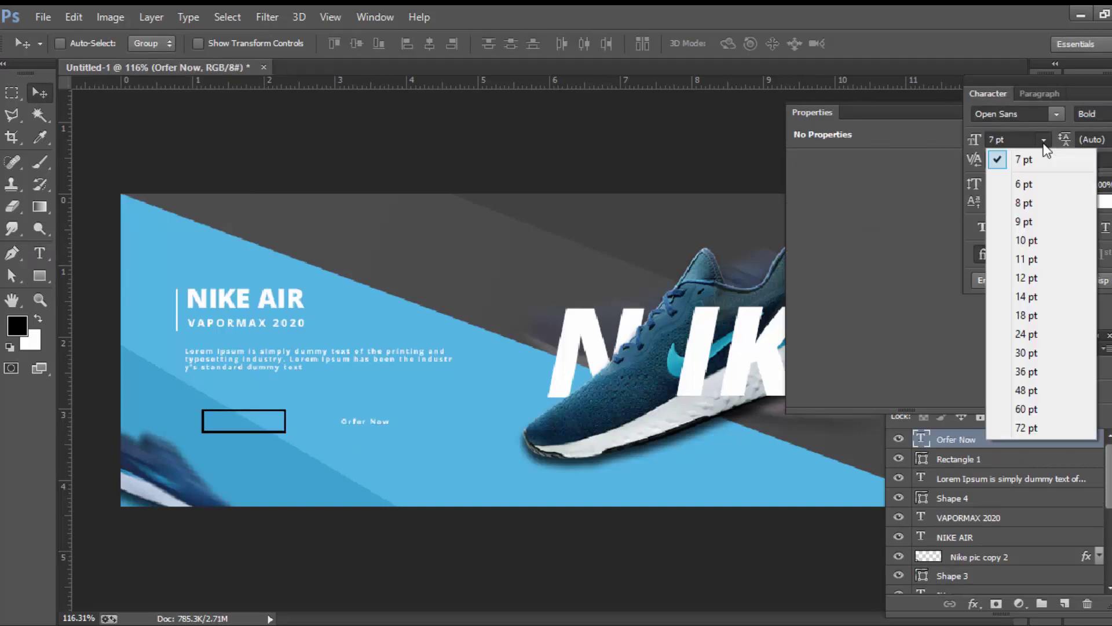
Give the Lorem Ipsum paragraph tracking 25 and raise it to 9 pt.
left_click(1023, 358)
left_click(1108, 159)
left_click(1094, 360)
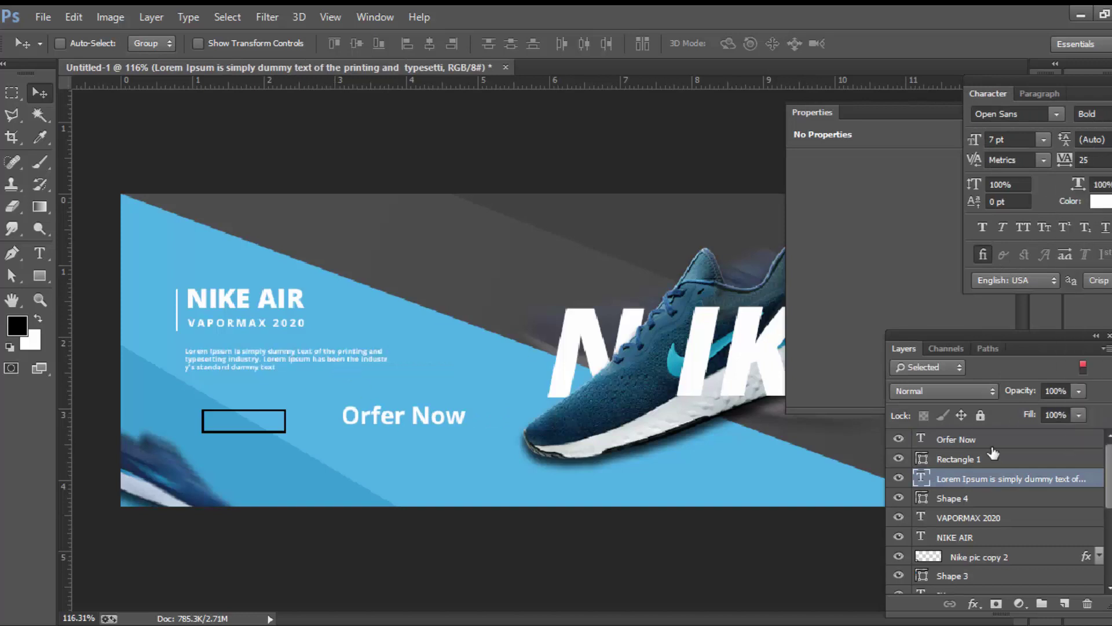
left_click(40, 253)
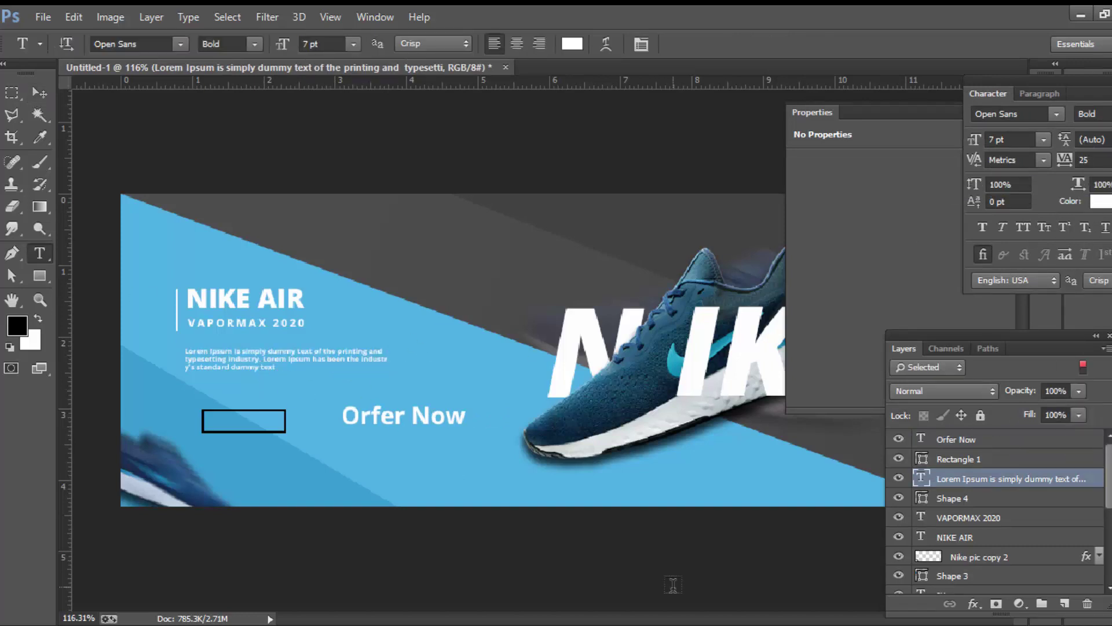
key("v")
scroll(1030, 149, "up", 2)
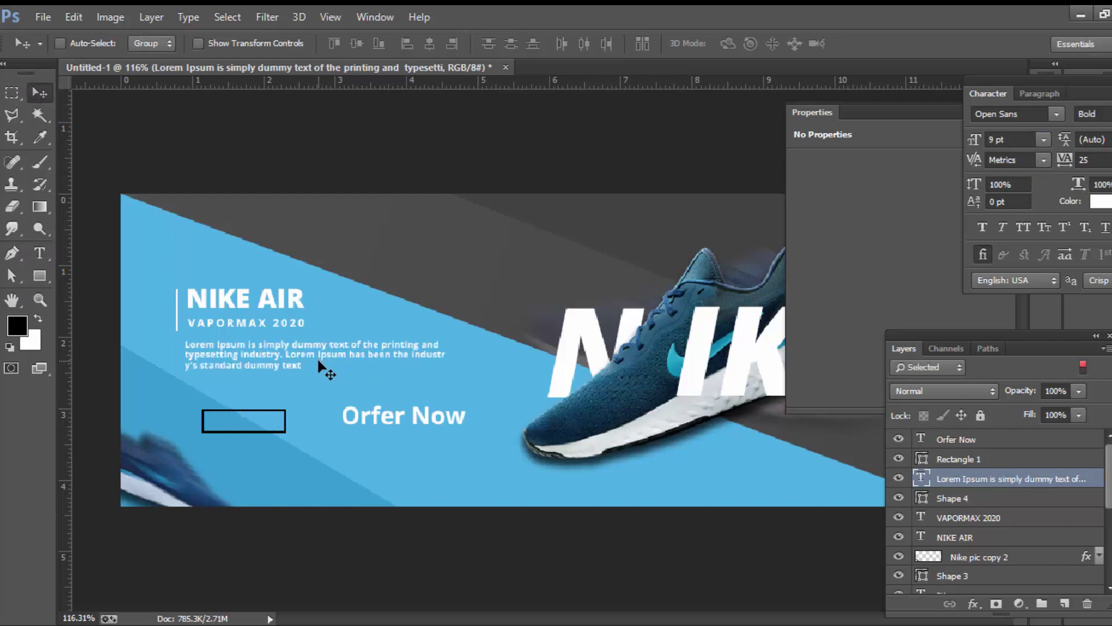
Correct 'Orfer' to 'Order' and move the Order Now label into the rectangle.
double_click(370, 416)
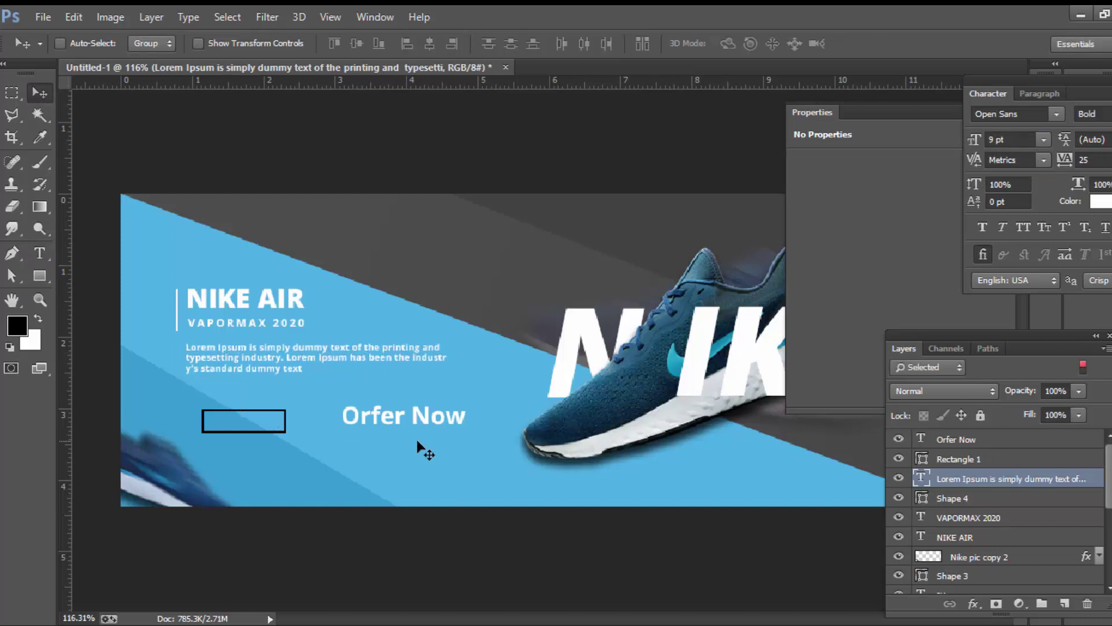
key("BackSpace")
type("d")
left_click(39, 93)
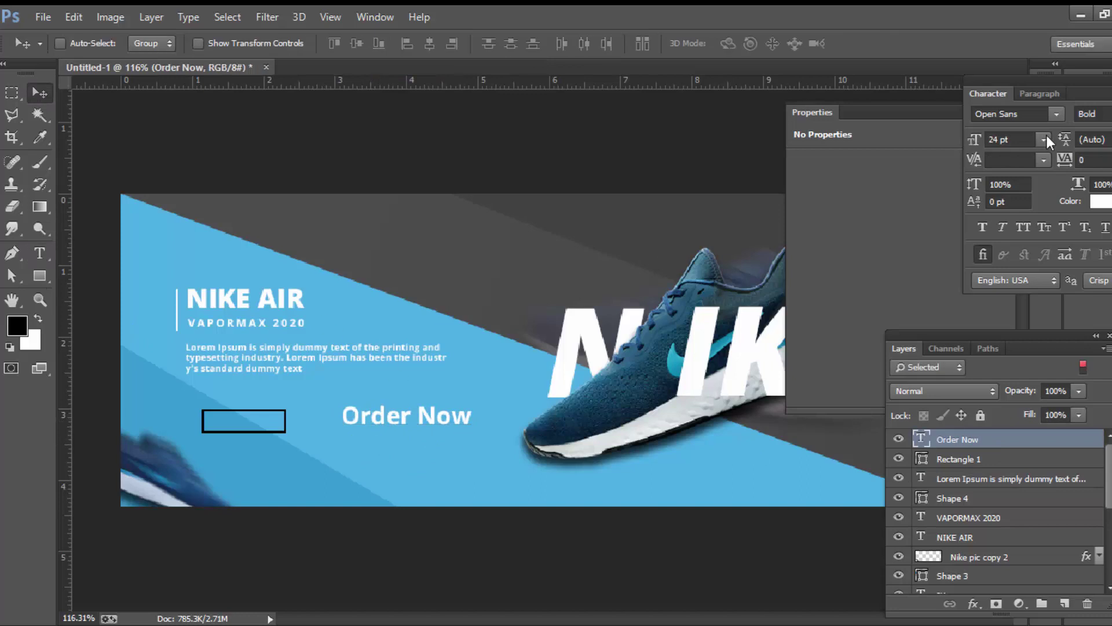
left_click(1043, 139)
left_click(1008, 297)
left_click_drag(385, 417, 244, 421)
Set Order Now to SemiBold at 11 pt.
left_click(1092, 113)
left_click(1078, 174)
left_click(1011, 139)
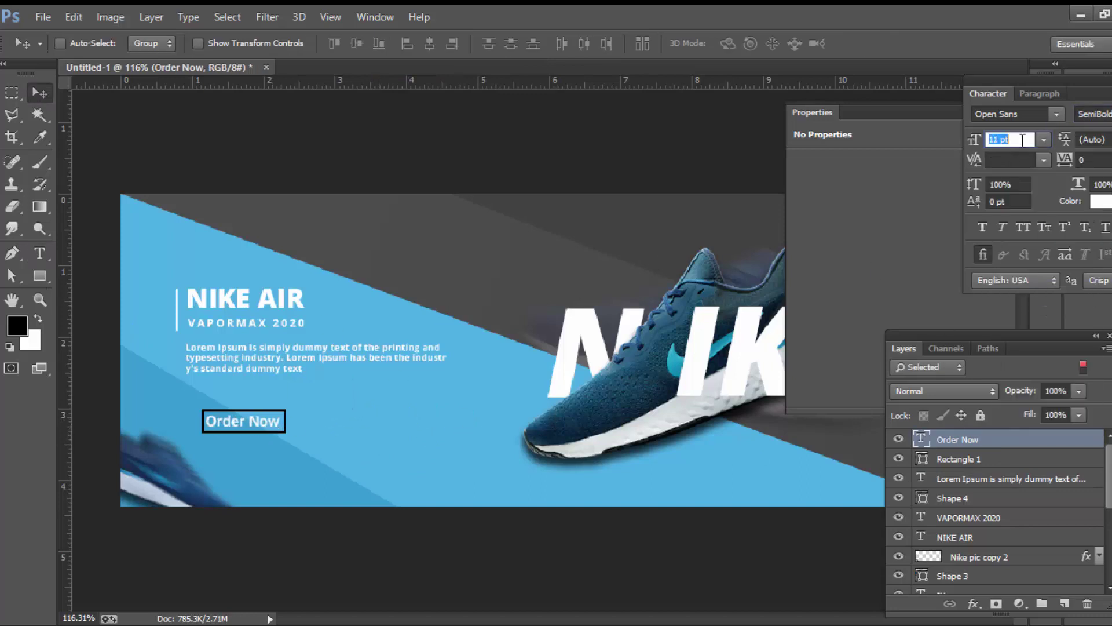
type("11")
key("Return")
Inspect the Rectangle 1 fill setting, then reselect the Order Now layer.
left_click(40, 275)
left_click(150, 43)
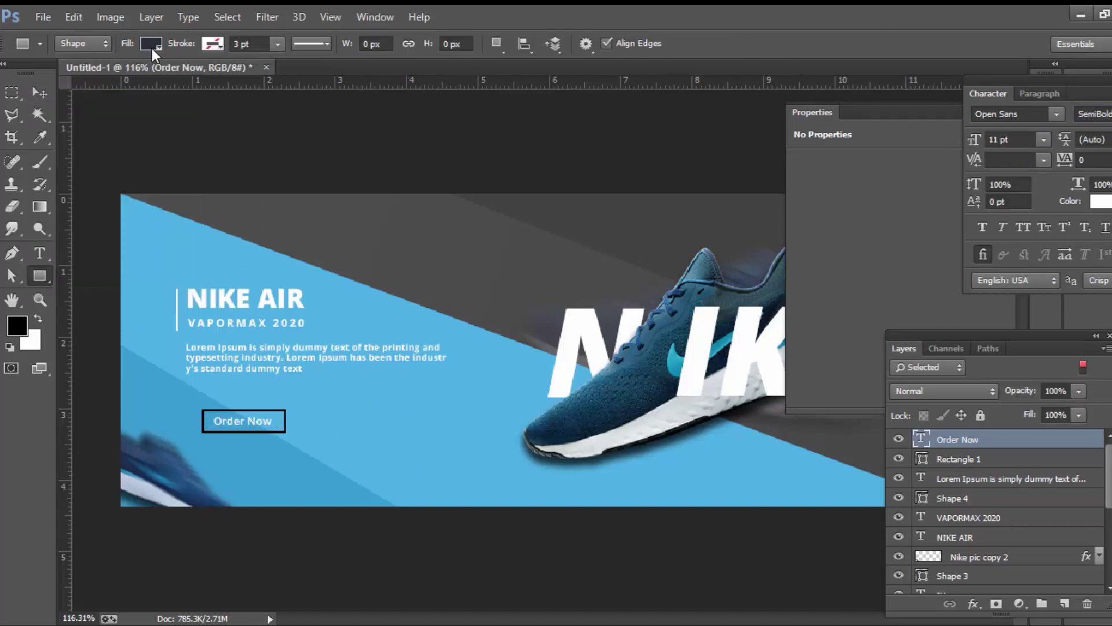
left_click(956, 459)
left_click(150, 43)
key("Escape")
left_click(957, 439)
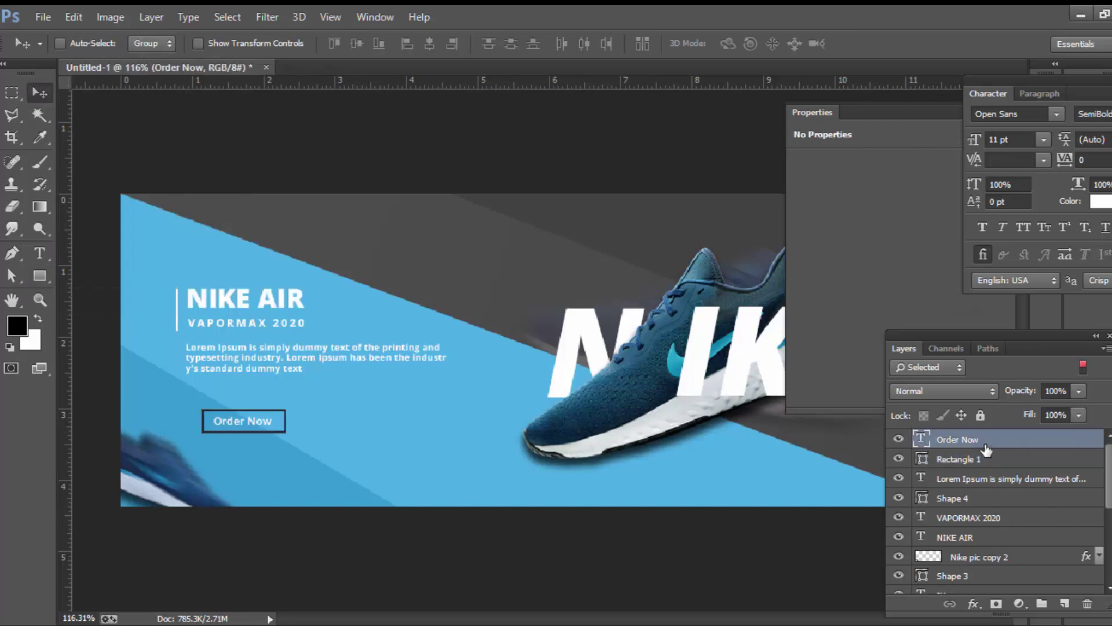
Add '$599 $399' price text beside the button, darken $399, and enlarge it to 15 pt.
left_click(39, 253)
left_click(320, 412)
type("$599   $399")
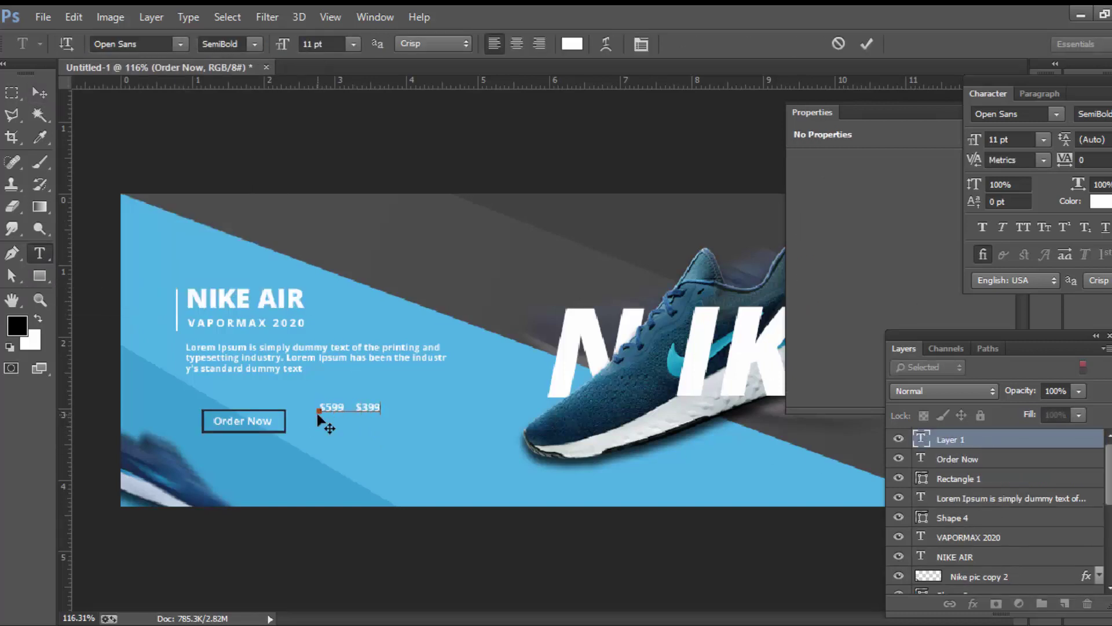
left_click_drag(380, 407, 354, 407)
left_click(572, 43)
left_click(605, 472)
left_click(1010, 238)
key("ctrl+Return")
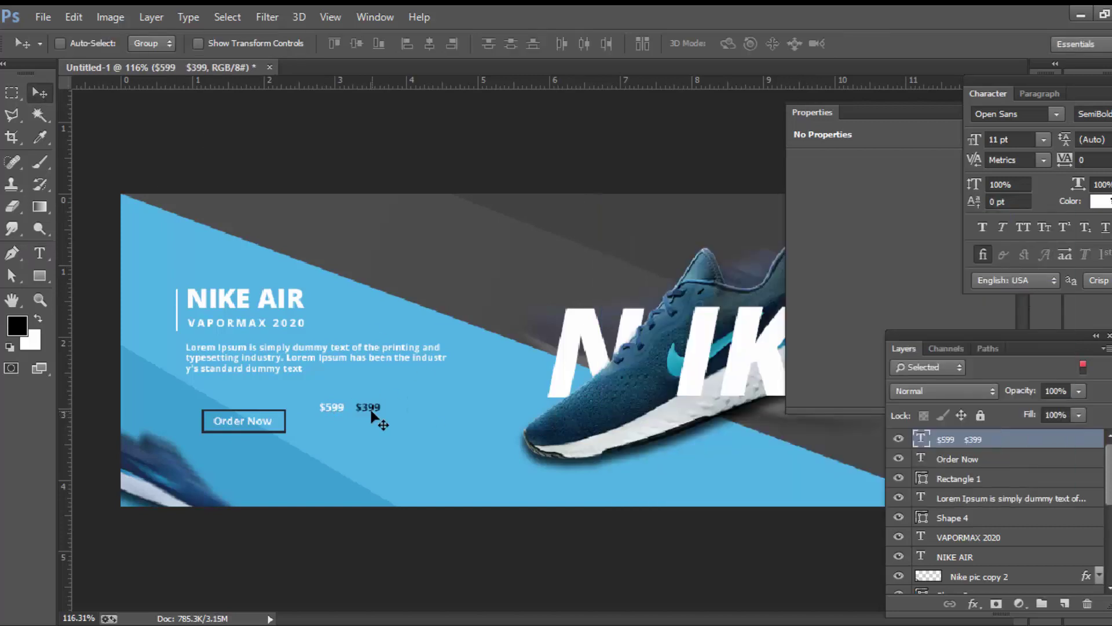
key("ctrl+shift+period")
key("ctrl+shift+period")
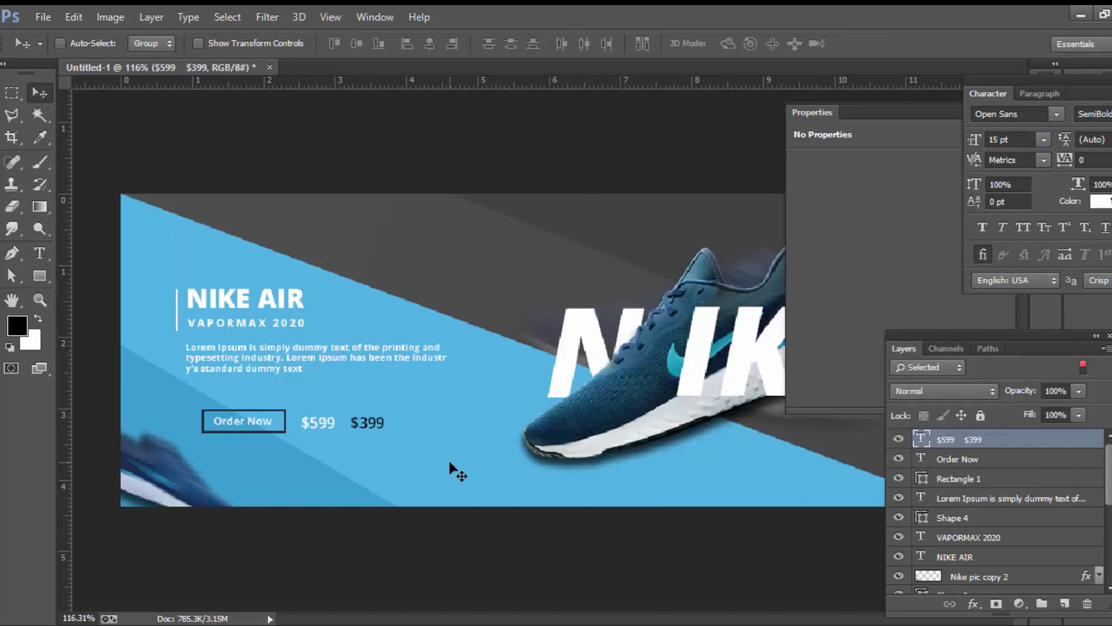
key("t")
left_click(236, 472)
type("ww")
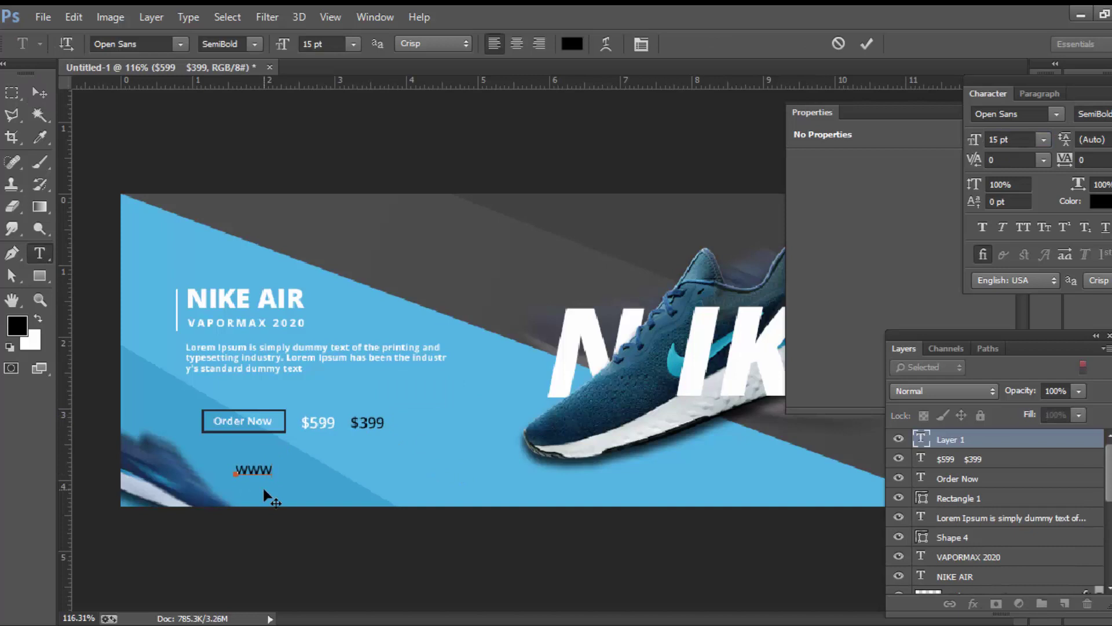
type(".website.com")
left_click(1101, 201)
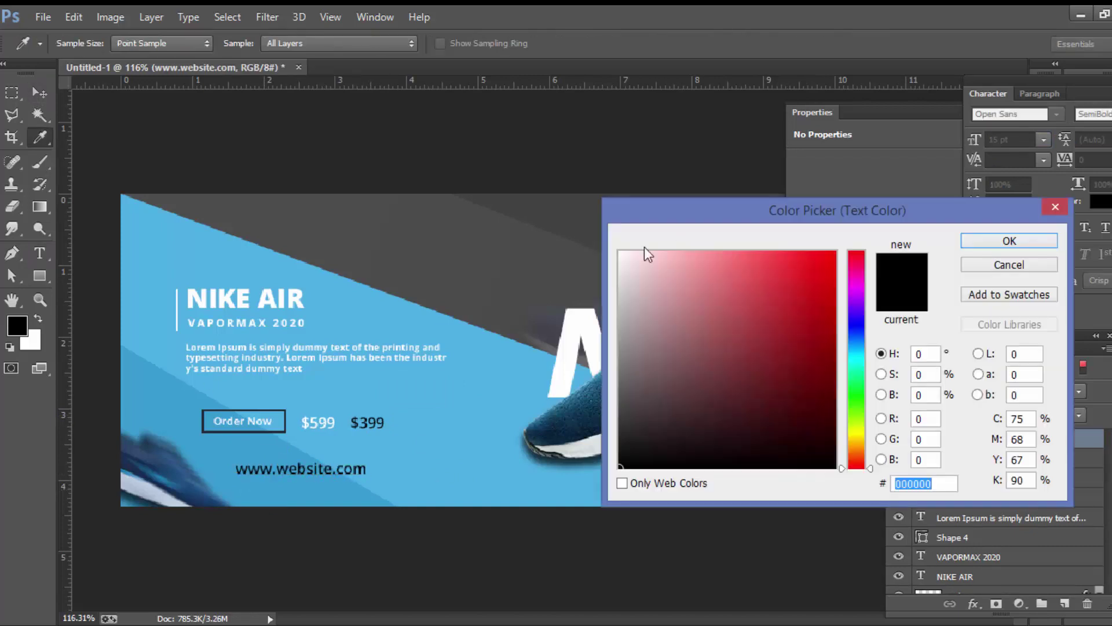
left_click(645, 251)
left_click(1008, 206)
key("v")
double_click(1011, 139)
type("13")
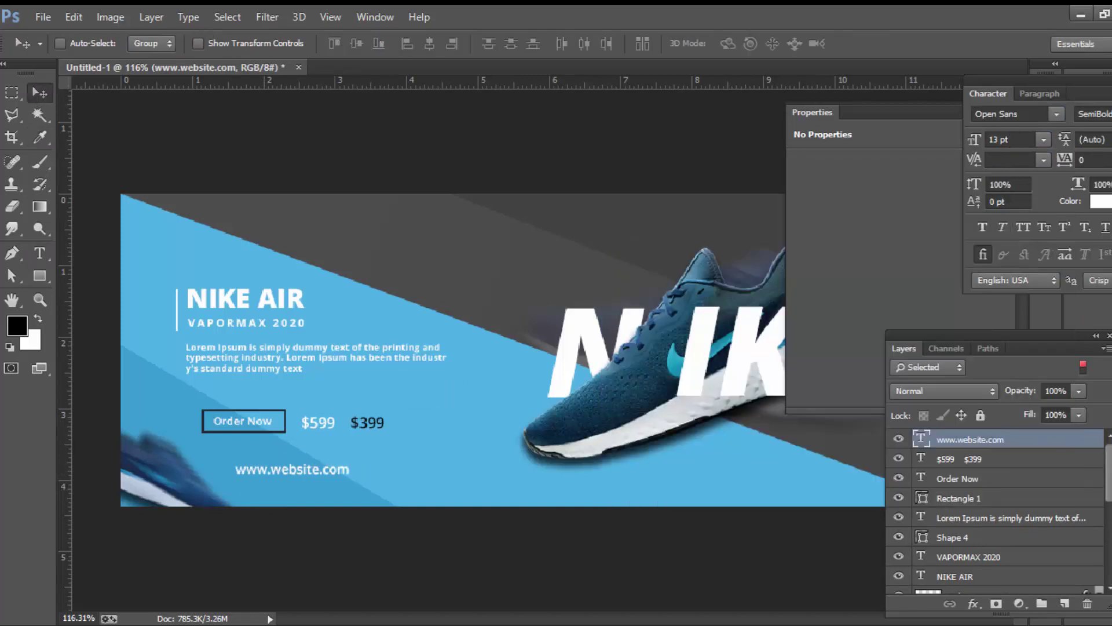
left_click(1092, 114)
left_click(1089, 151)
type("200")
Set the URL's tracking to 450 and position it just under the prices.
left_click(1088, 160)
type("420")
key("Return")
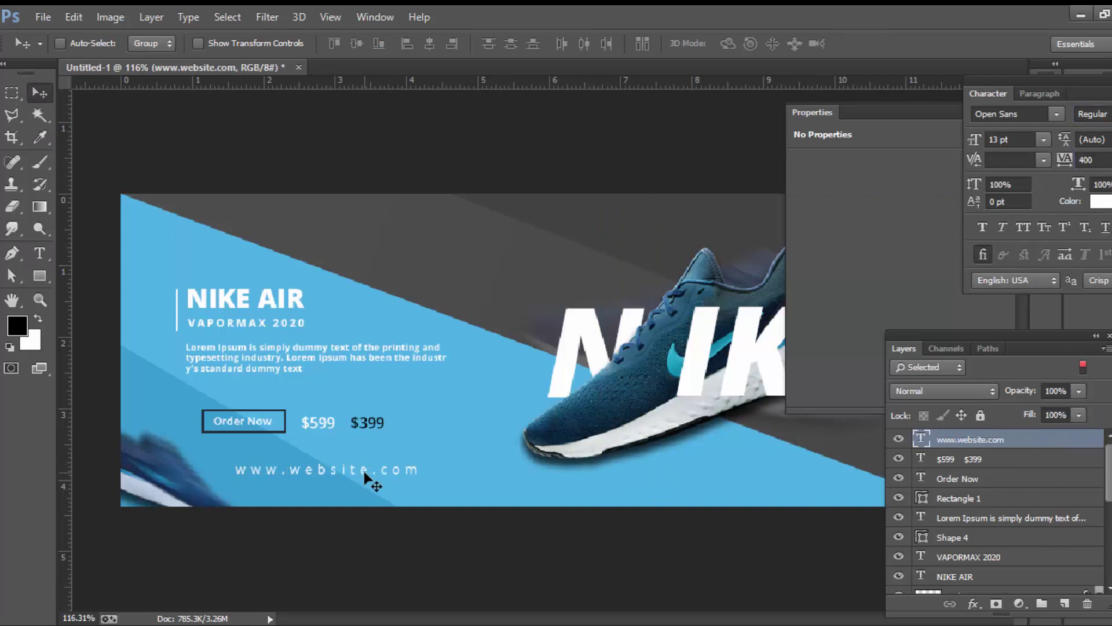
left_click_drag(367, 476, 363, 462)
left_click(1103, 160)
type("450")
key("Return")
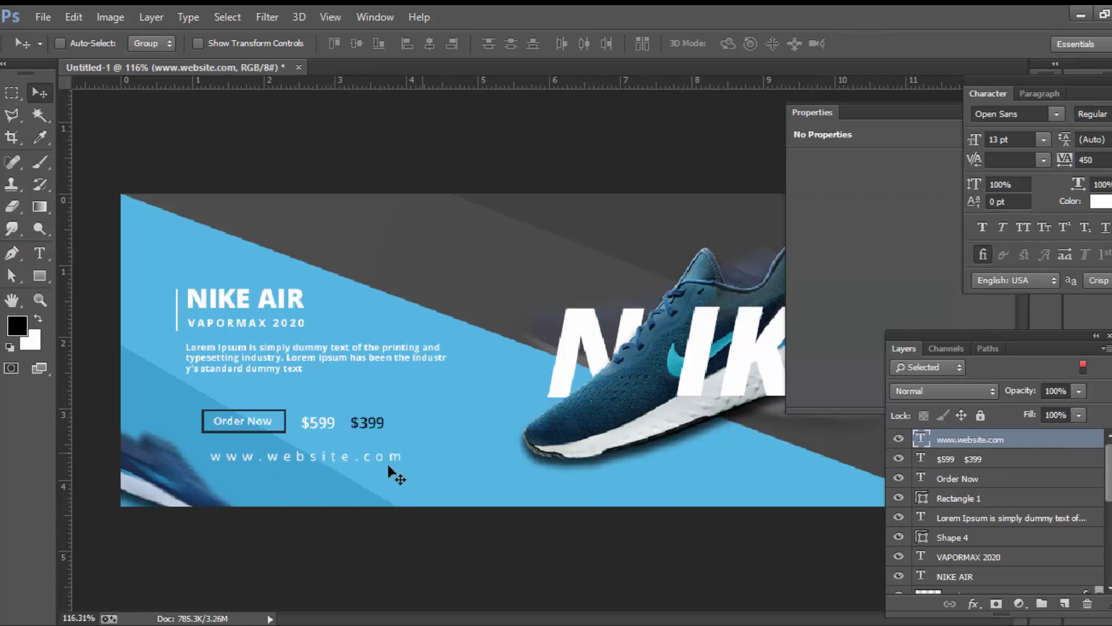
key("shift+Left")
key("Up")
key("Up")
key("Up")
scroll(922, 144, "down", 3)
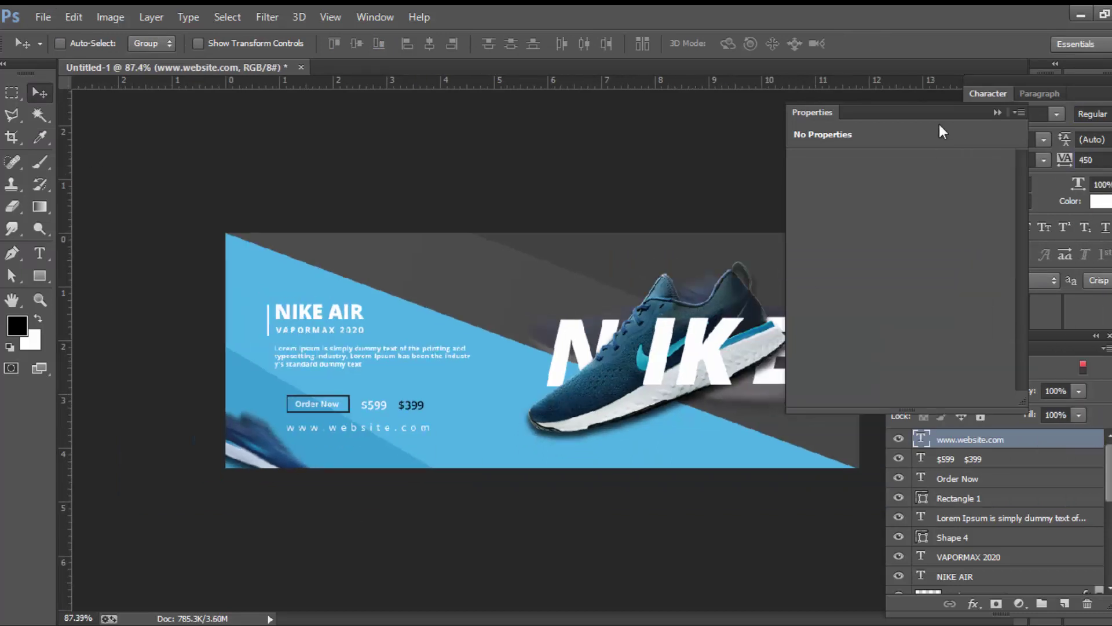
left_click(953, 111)
Add a two-line 'RUN, DON'T HIDE' tagline above the shoe and move it up-left.
key("t")
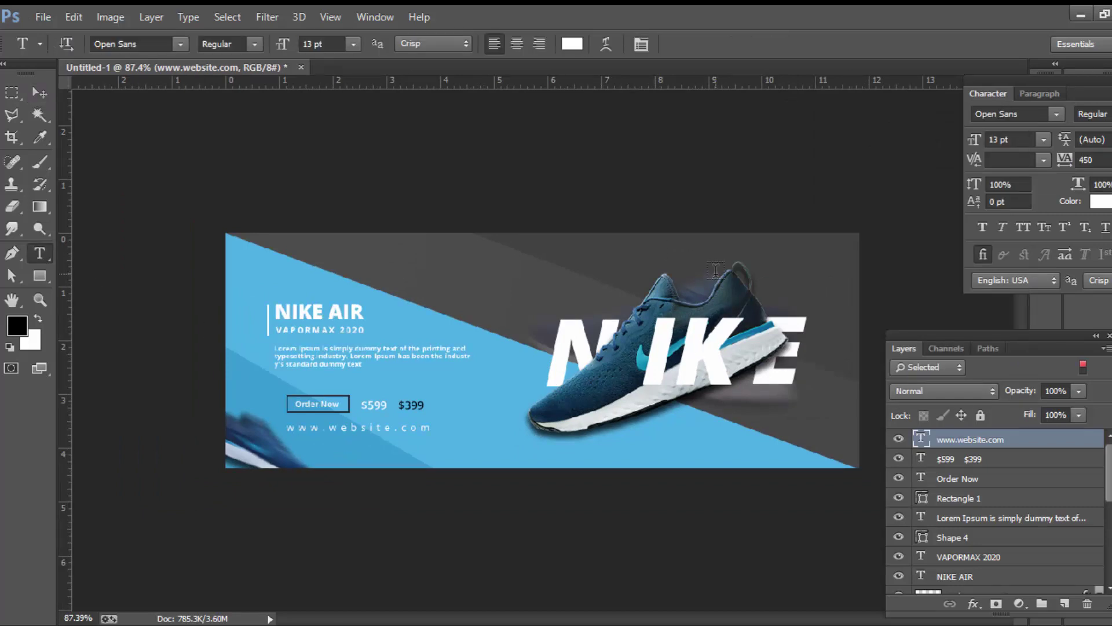
scroll(542, 356, "up", 3)
left_click(634, 243)
type("RUN.")
key("Return")
type("D")
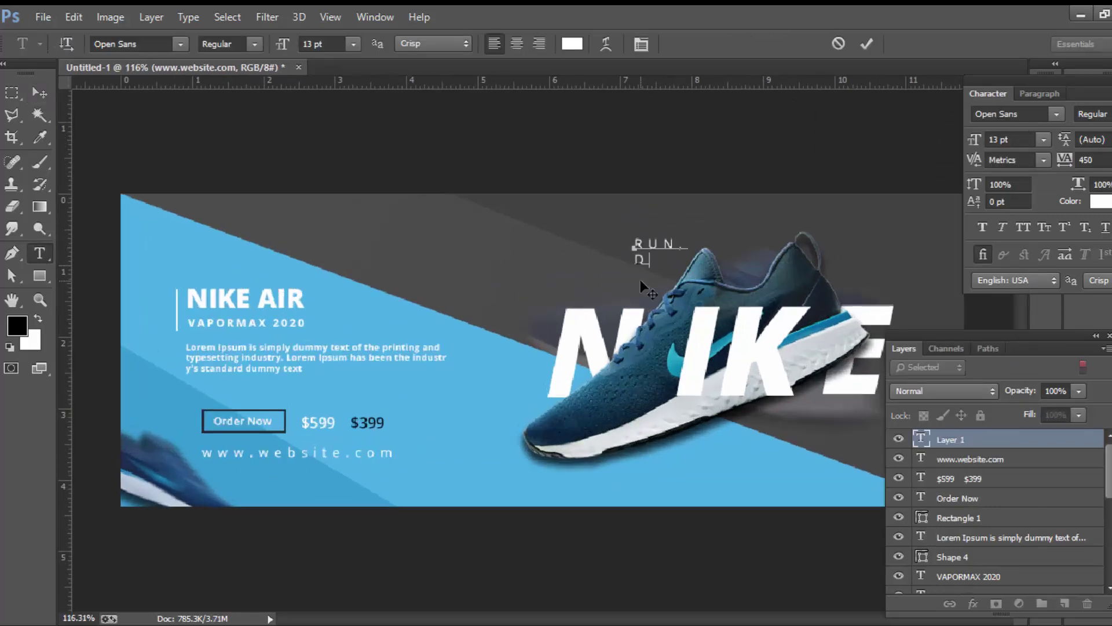
type("ON'T HIDE")
key("ctrl+Return")
key("v")
left_click_drag(641, 279, 579, 258)
Give the RUN, DON'T HIDE tagline tighter tracking, Bold Italic style and 14 pt size.
left_click(1043, 160)
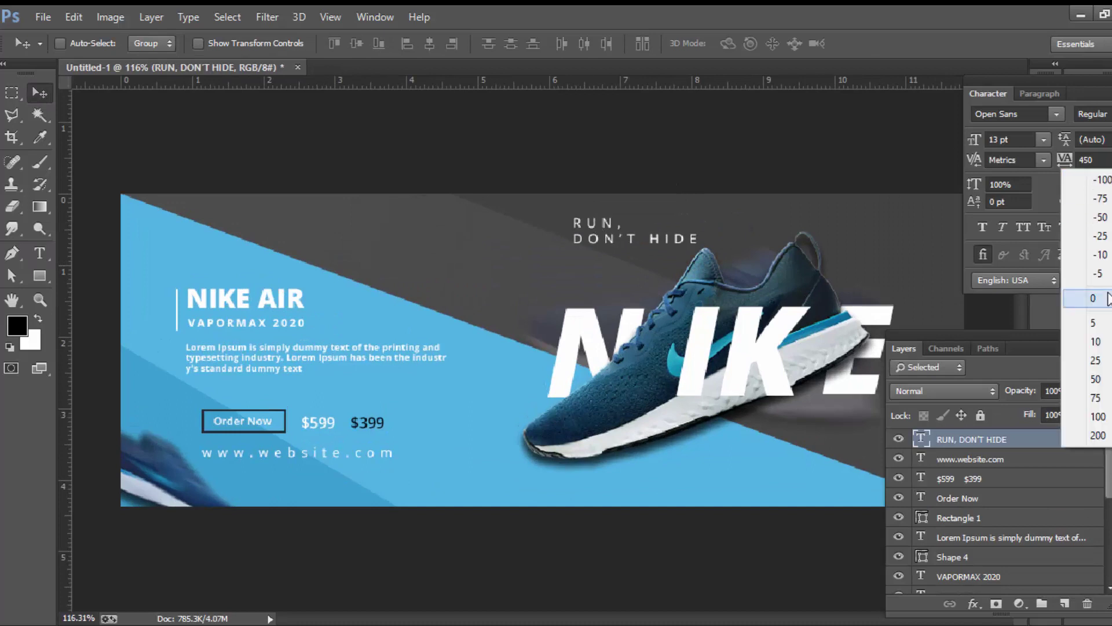
left_click(1086, 291)
left_click(1092, 113)
left_click(1077, 226)
left_click(986, 138)
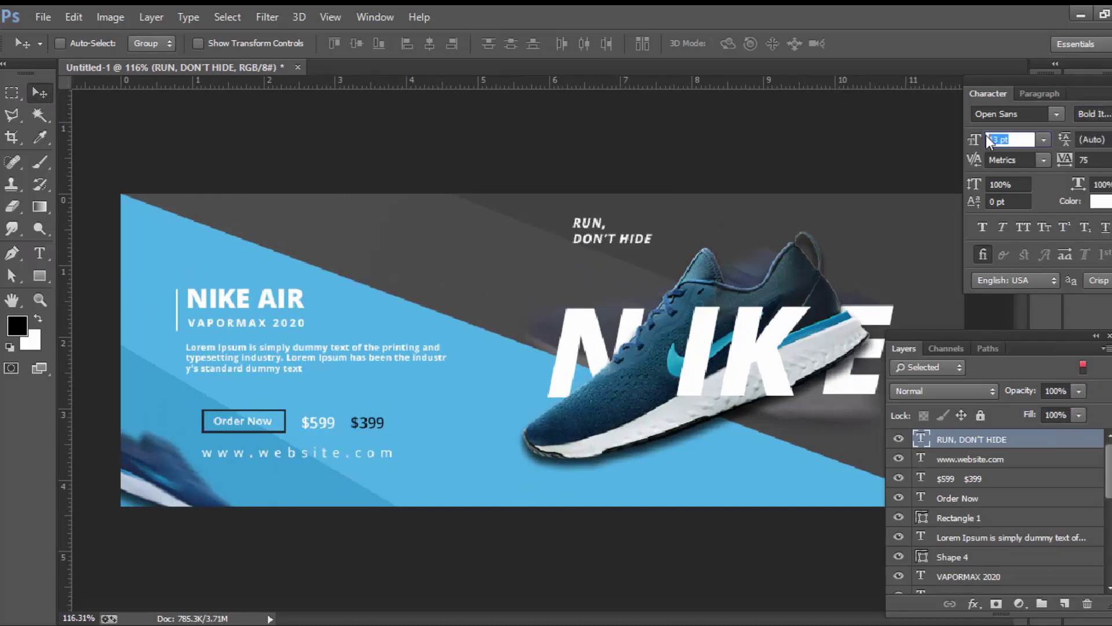
type("14")
key("Return")
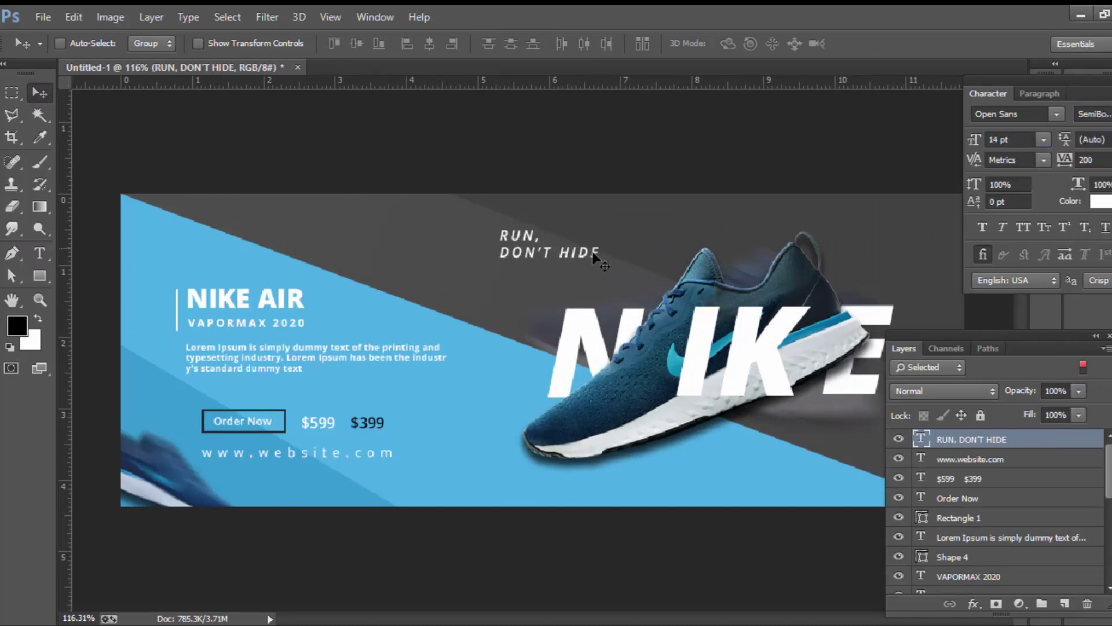
Add a two-line 'NIKE FLASH / BE SEEN STAY DRY' tagline below RUN, DON'T HIDE.
key("t")
left_click(511, 294)
type("NIKE")
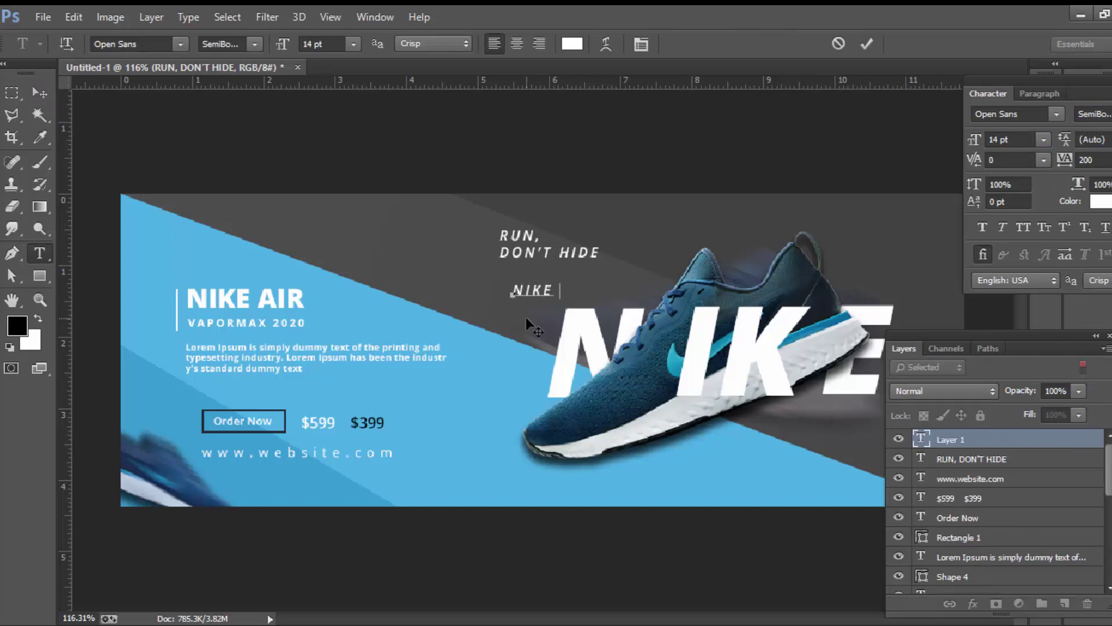
type(" FLASH")
key("Return")
type("BE SEEN")
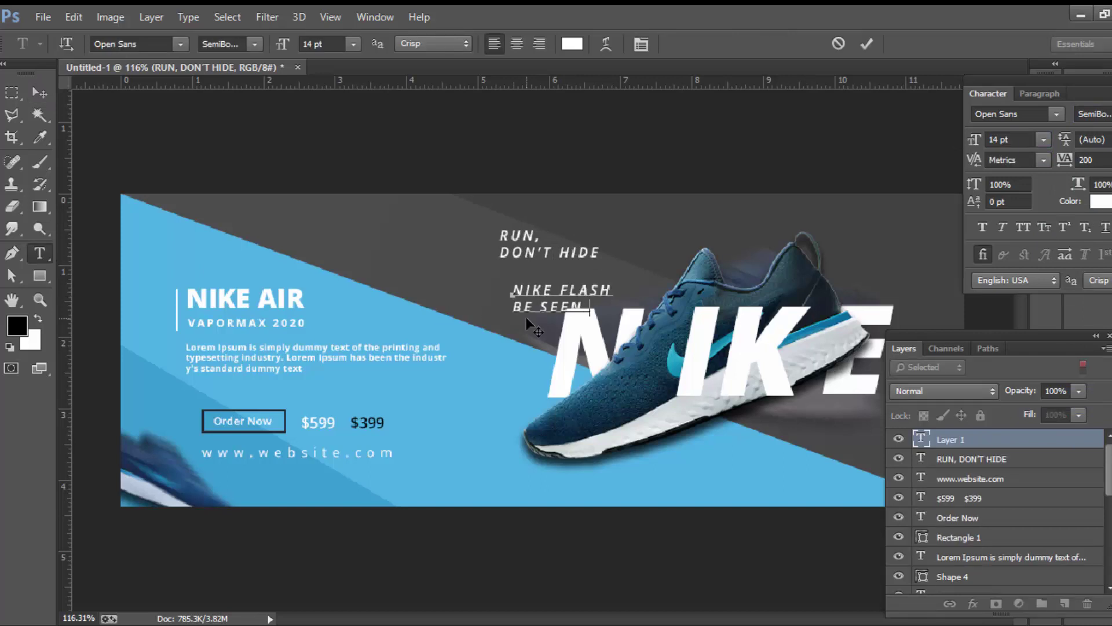
type(" STAY DRY")
key("ctrl+Return")
left_click_drag(526, 316, 484, 307)
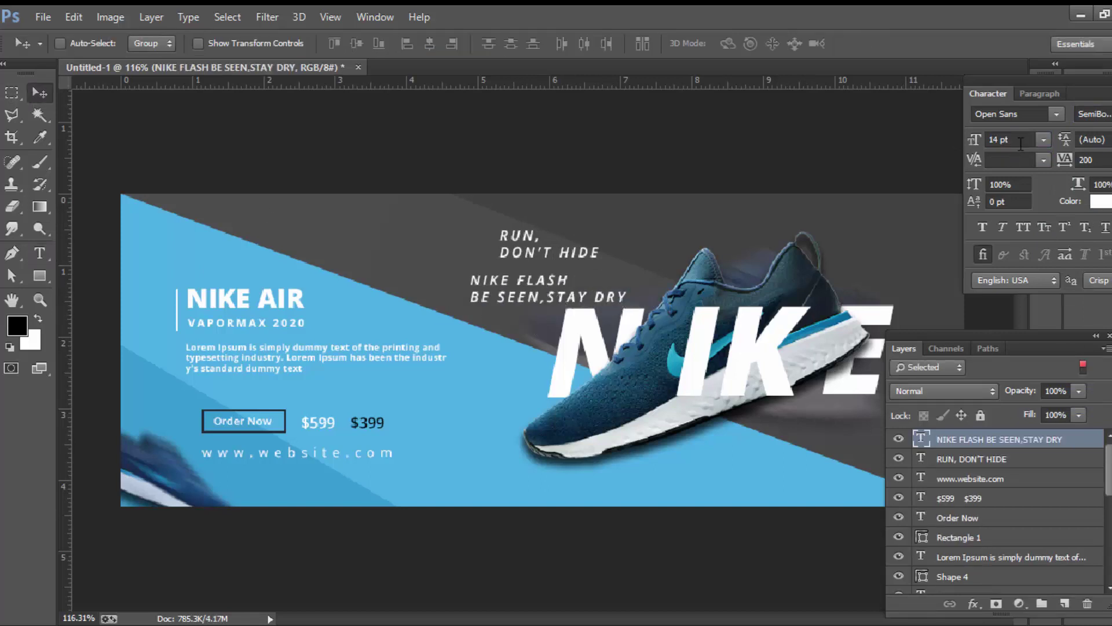
Tighten NIKE FLASH tracking, reposition both taglines together, and make them Faux Italic.
left_click(1104, 159)
left_click(1093, 298)
left_click(973, 458, "shift")
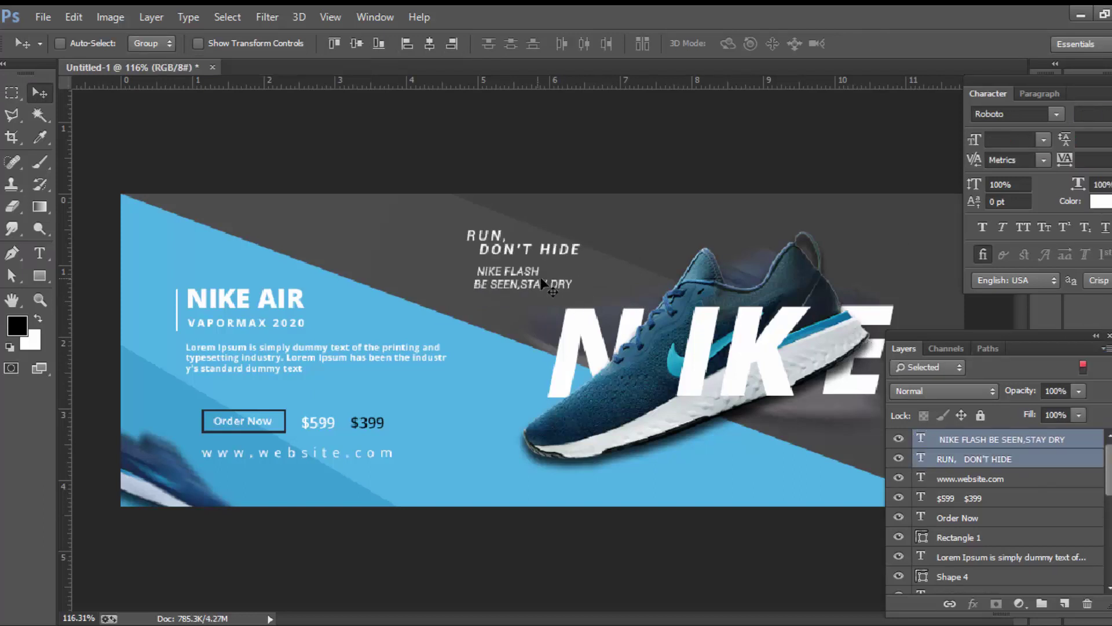
mouse_move(636, 316)
left_mouse_down()
mouse_move(677, 322)
mouse_move(659, 275)
mouse_move(637, 275)
left_mouse_up()
left_click_drag(634, 267, 637, 282)
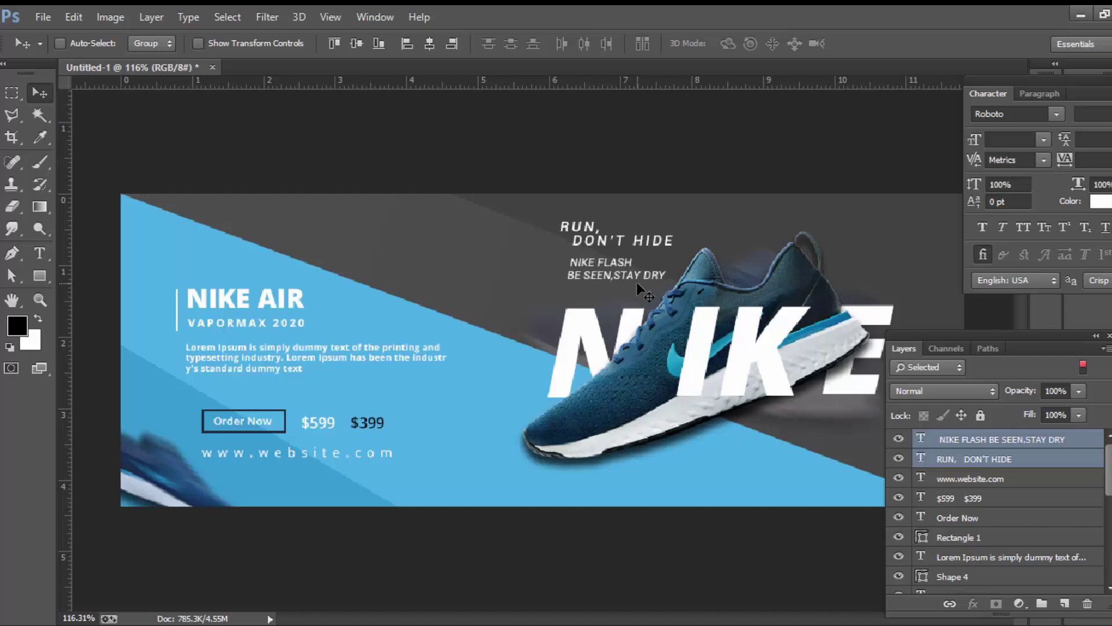
left_click(1002, 226)
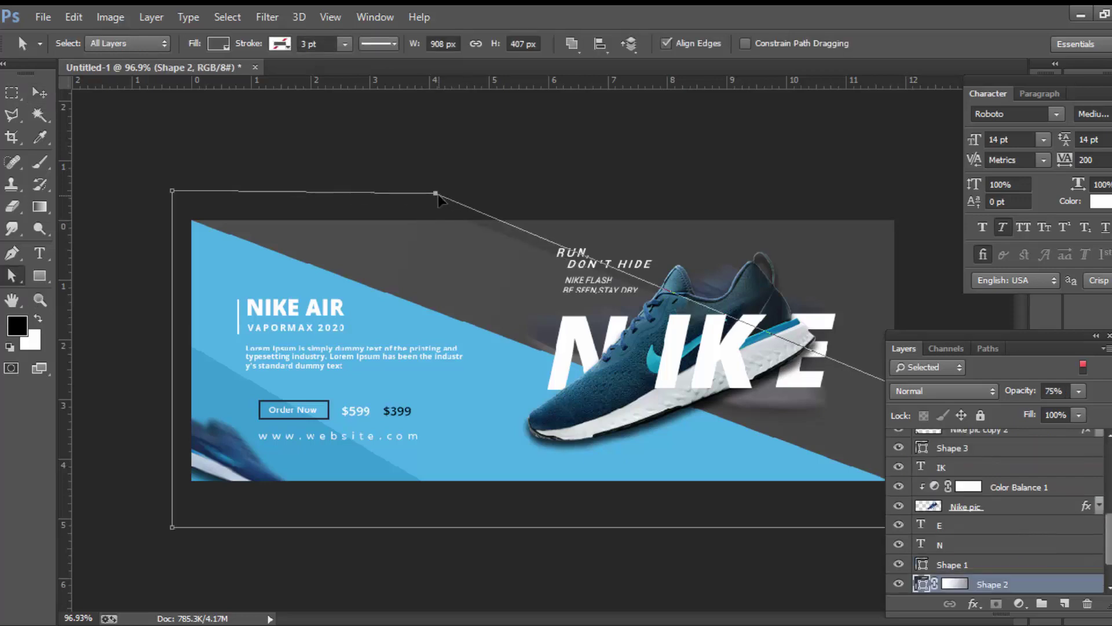
Move a Shape 2 corner point up-right and select the Nike pic copy 2 layer.
left_click_drag(427, 209, 452, 193)
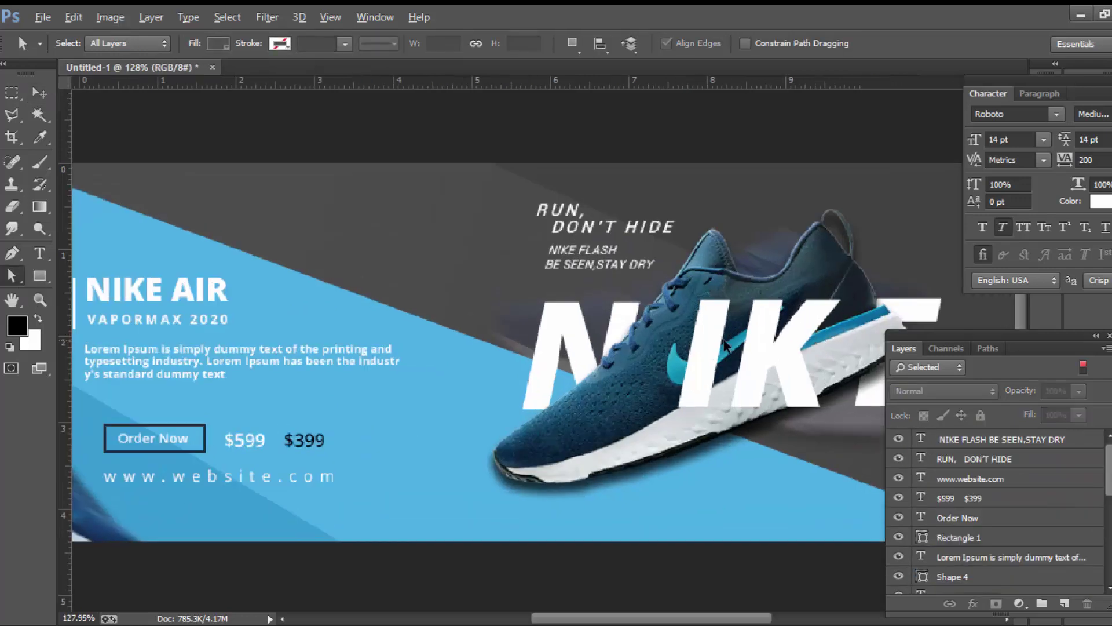
scroll(724, 345, "down", 3)
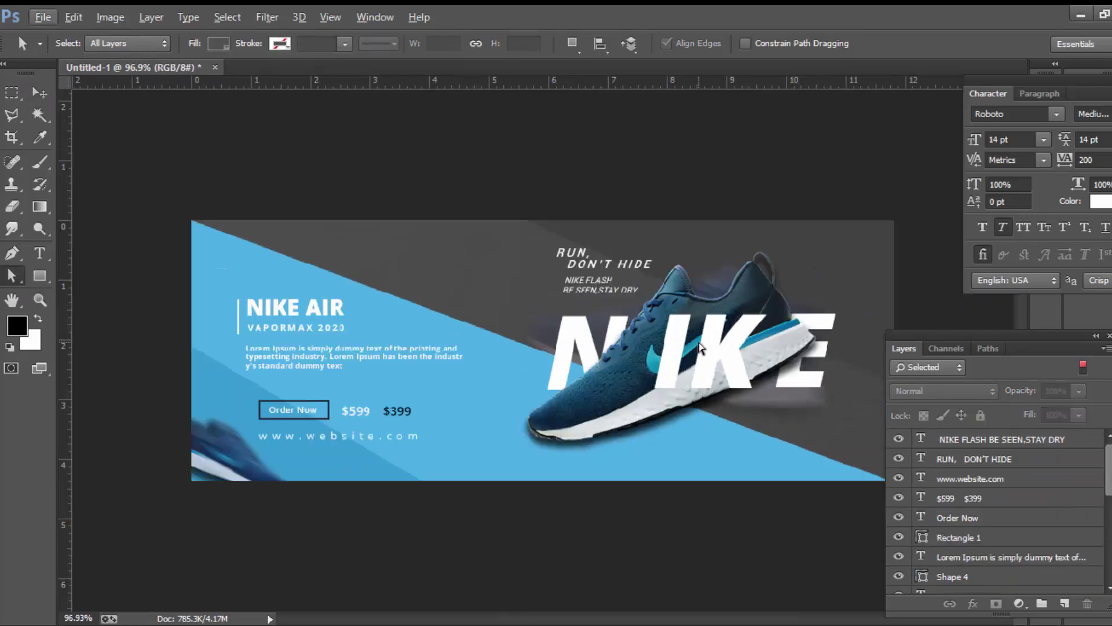
scroll(702, 346, "down", 1)
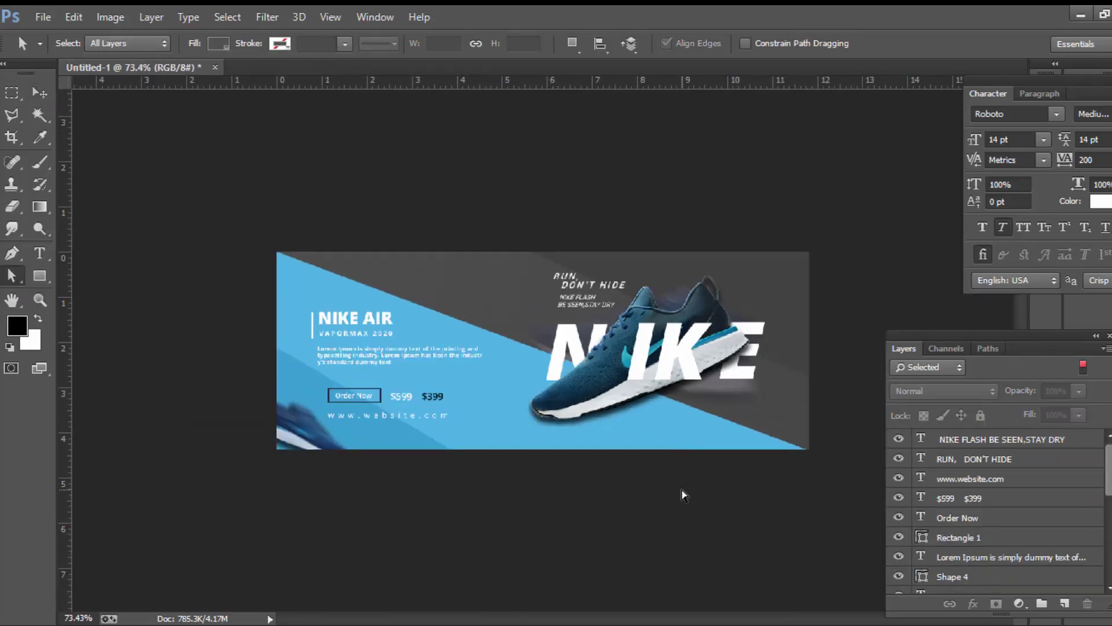
scroll(684, 494, "up", 1)
scroll(1013, 522, "down", 3)
left_click(996, 517)
scroll(1013, 521, "up", 3)
scroll(995, 528, "down", 2)
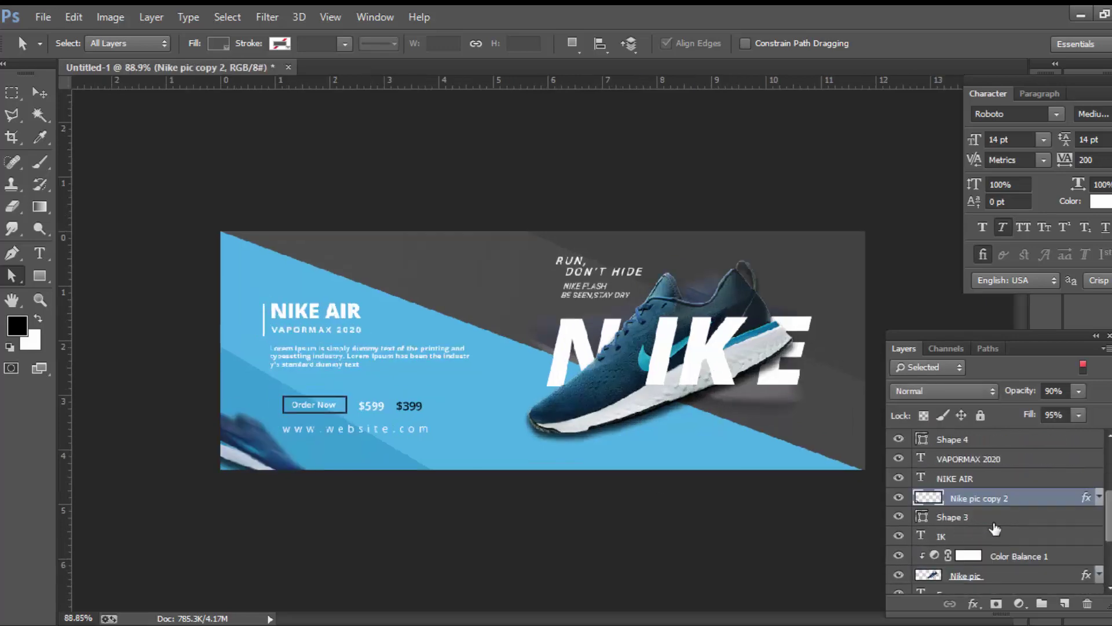
Add a new empty layer and set up a soft brush for the shadow.
key("ctrl+shift+alt+n")
key("b")
scroll(532, 350, "up", 1)
right_click(642, 189)
key("Escape")
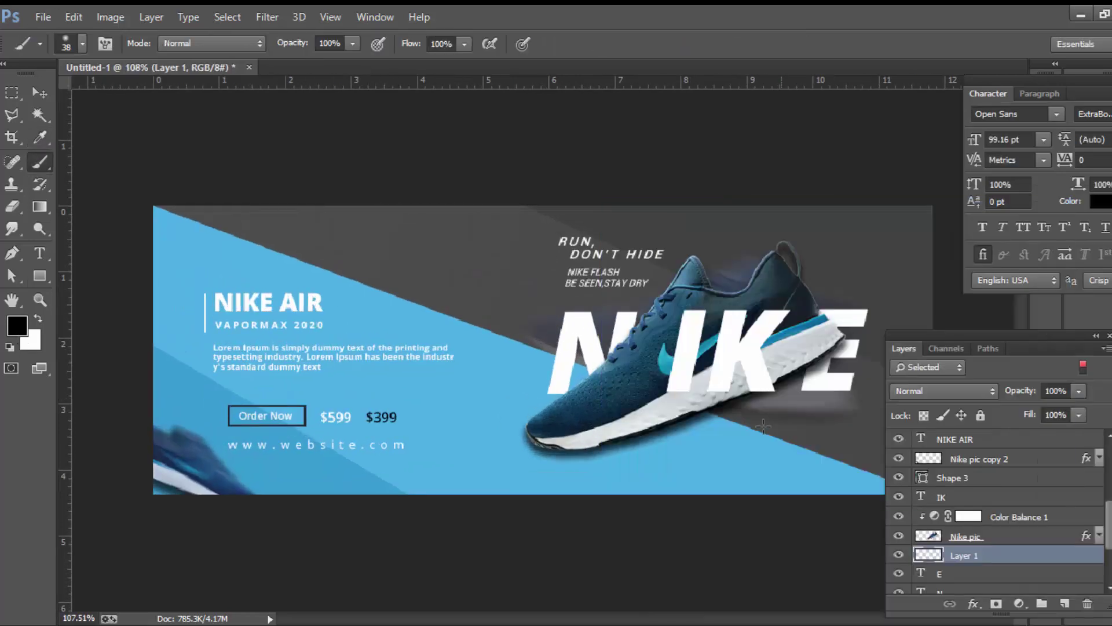
right_click(640, 186)
key("Escape")
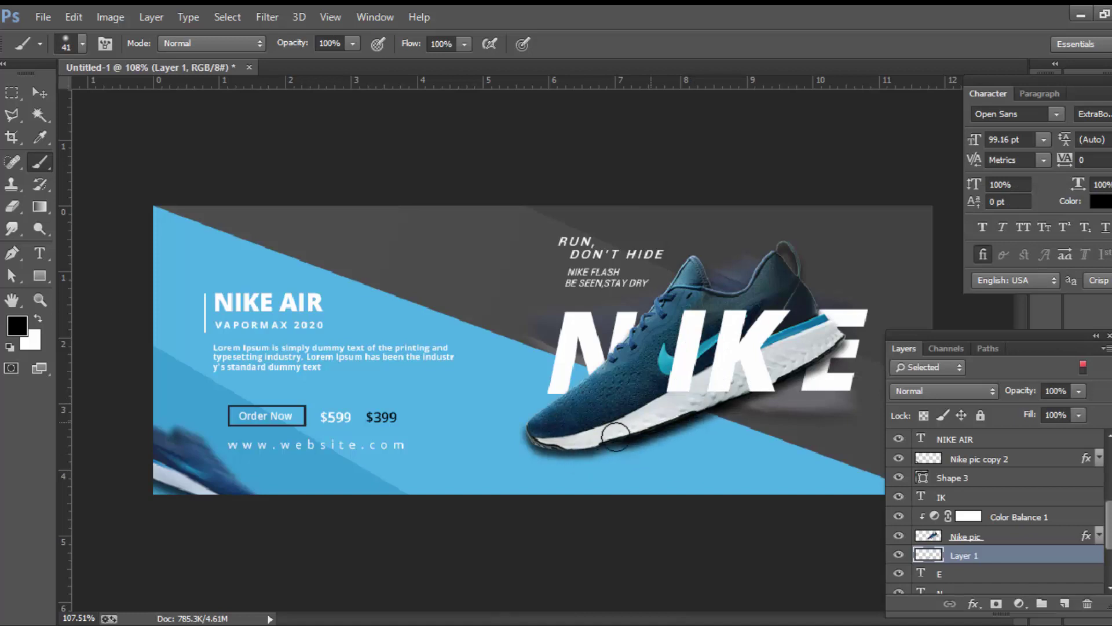
key("bracketright")
key("bracketright")
key("bracketright")
key("bracketleft")
key("bracketleft")
key("bracketleft")
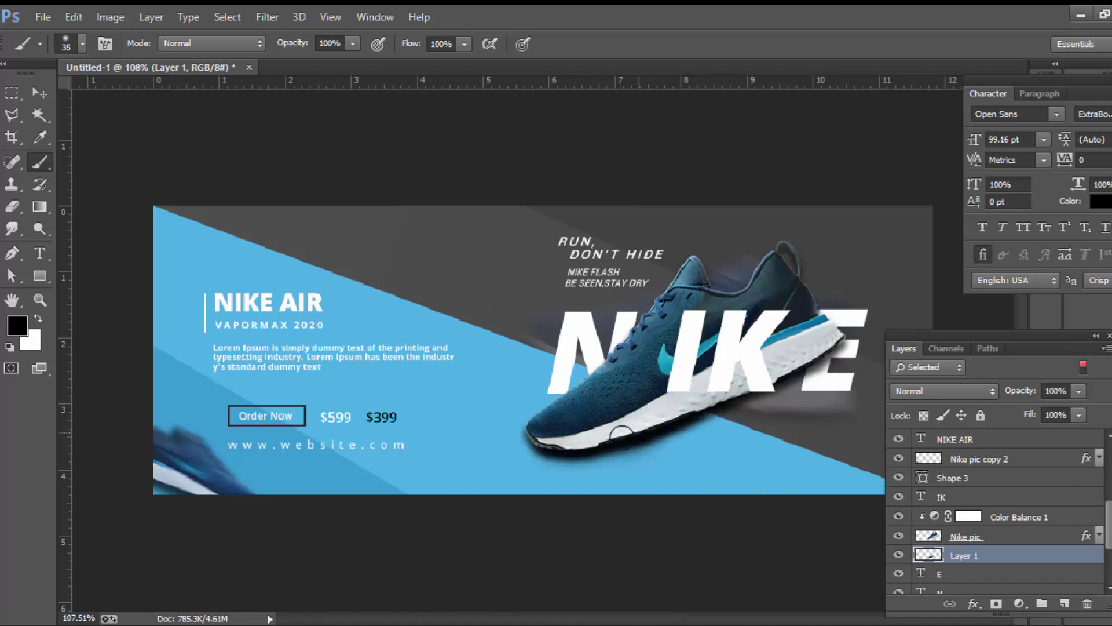
On another new layer, paint a black dab and stretch and tilt it under the sole.
key("ctrl+shift+alt+n")
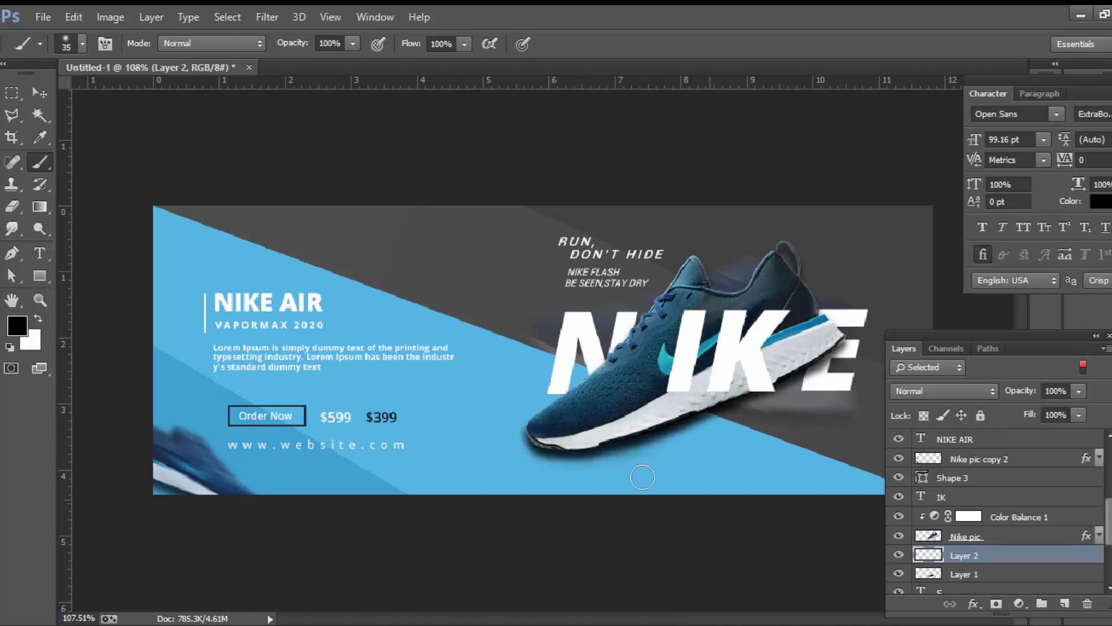
key("bracketright")
key("bracketright")
key("bracketright")
left_click(502, 378)
key("ctrl+t")
mouse_move(533, 409)
left_mouse_down()
mouse_move(570, 396)
mouse_move(764, 474)
left_mouse_up()
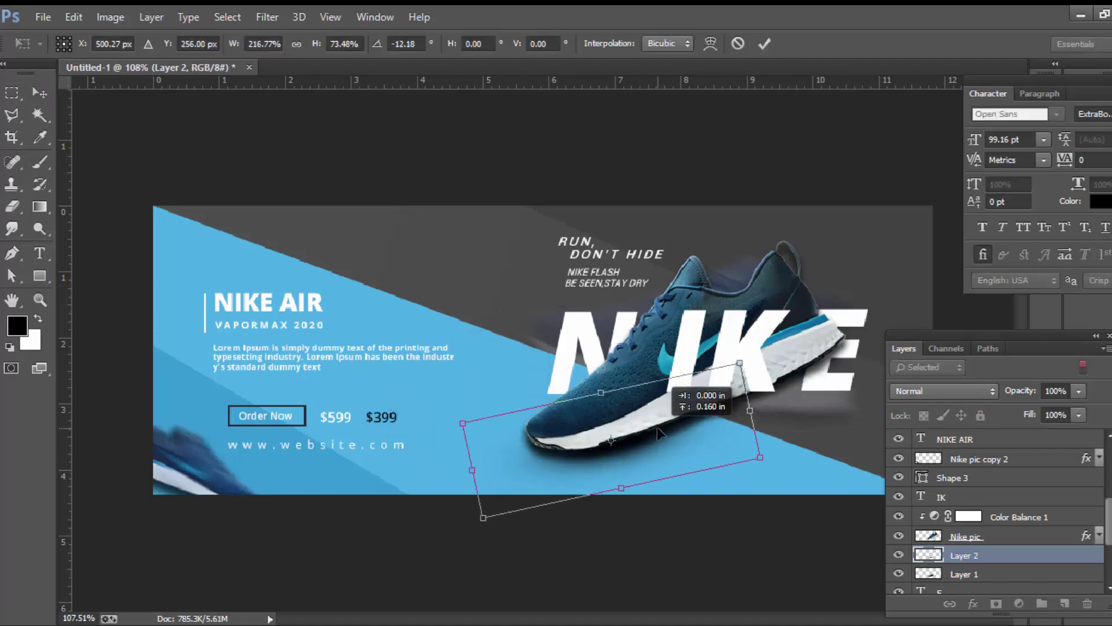
mouse_move(656, 426)
left_mouse_down()
mouse_move(606, 393)
mouse_move(729, 425)
left_mouse_up()
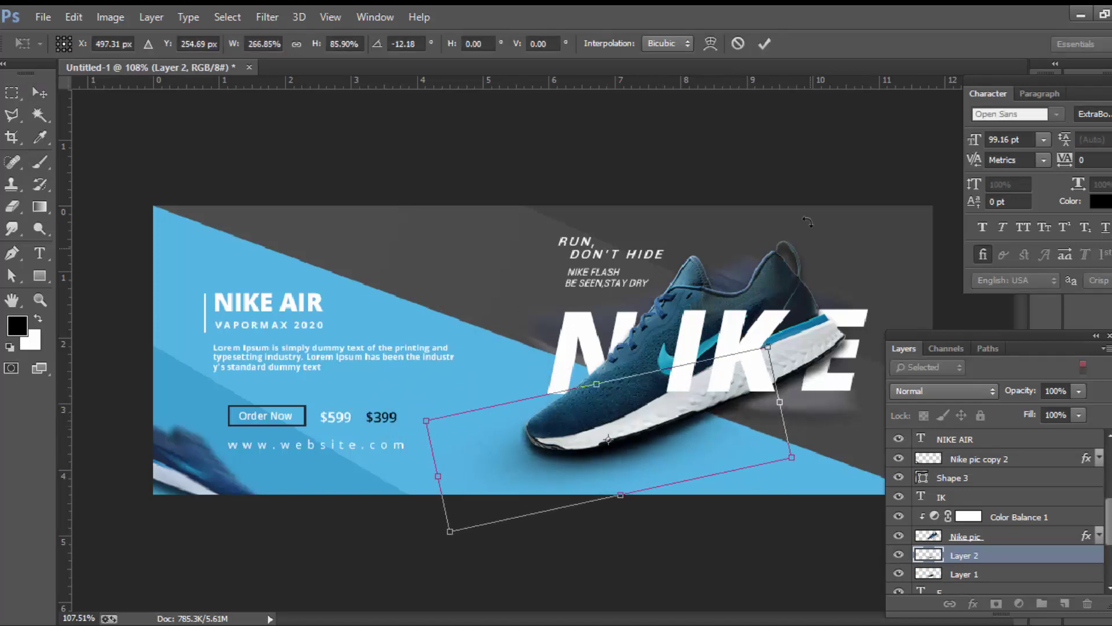
key("Return")
Lower the shadow layer's opacity to 75% and paint extra shadow near the heel on Layer 1.
key("7")
key("5")
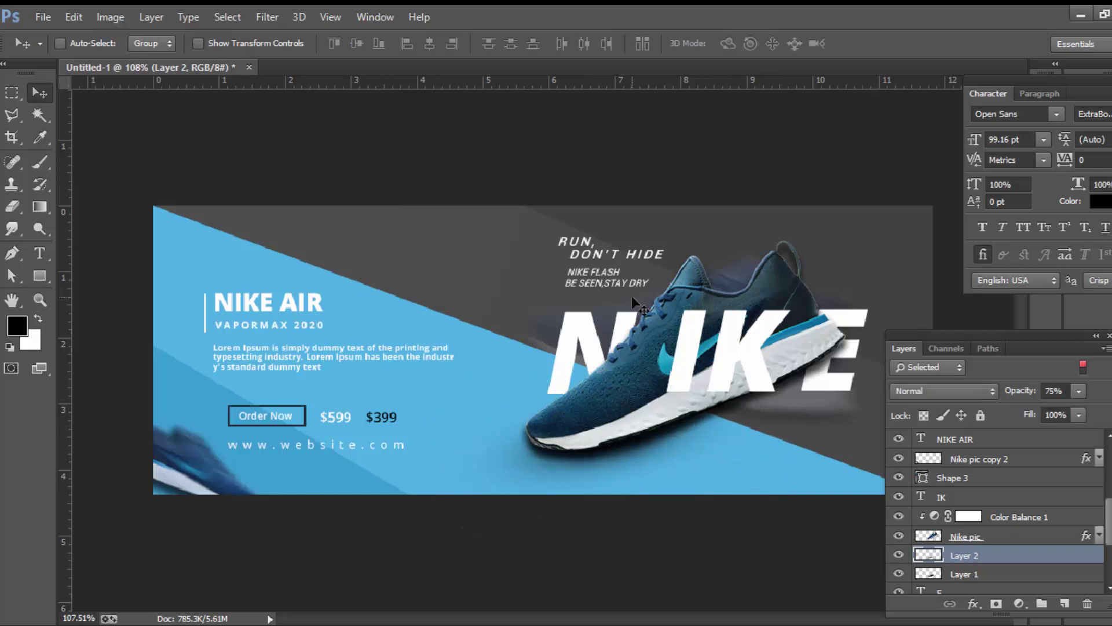
scroll(985, 521, "down", 2)
left_click(926, 515)
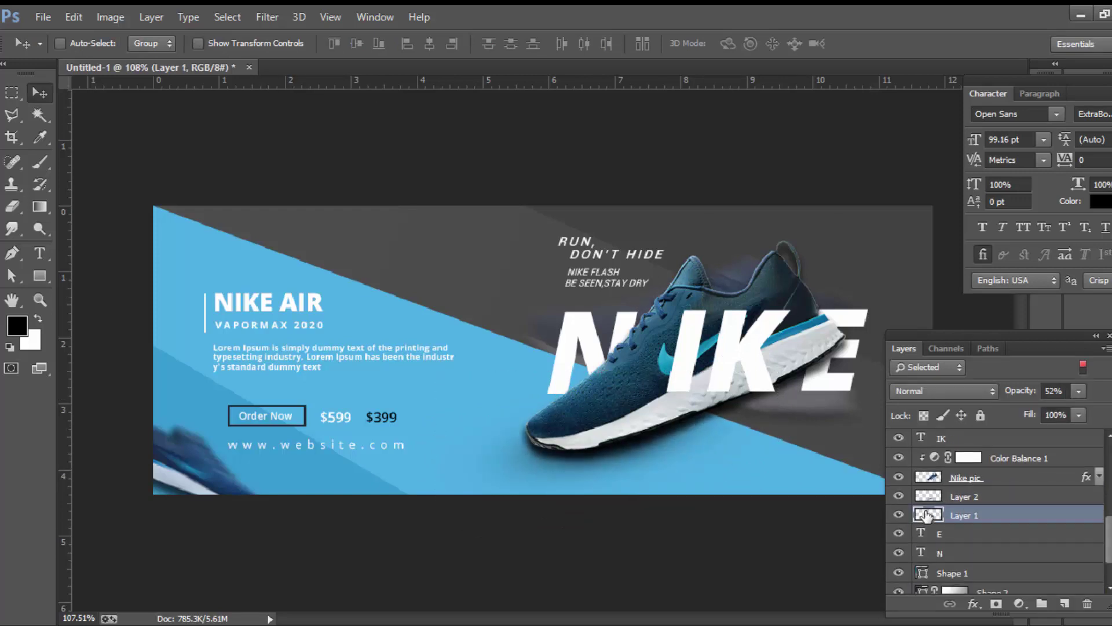
left_click(36, 164)
left_click_drag(834, 371, 820, 339)
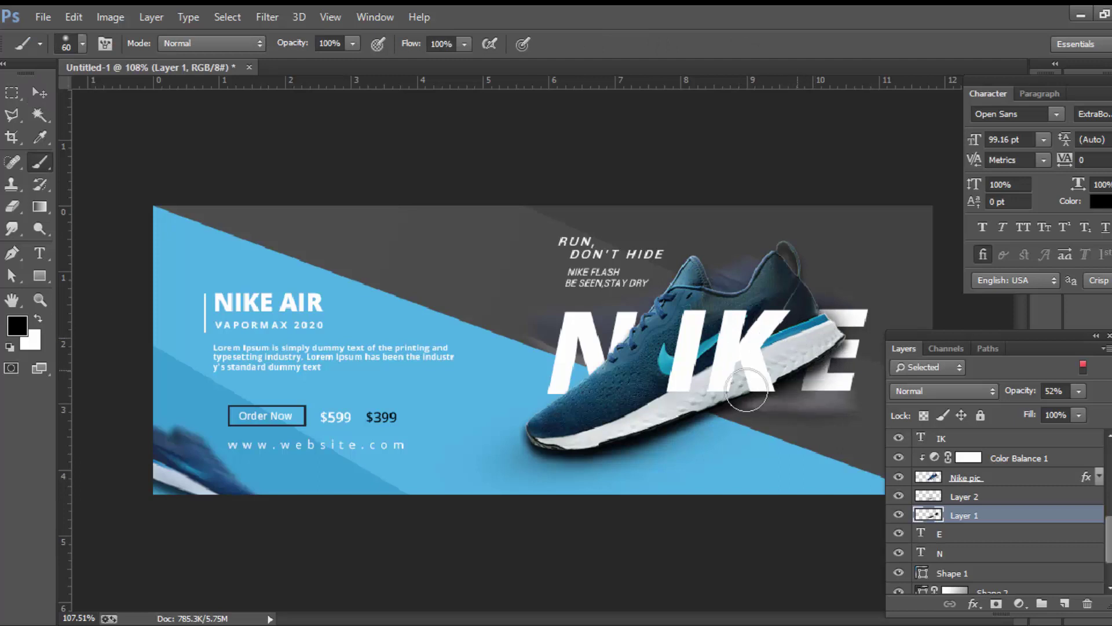
key("v")
scroll(661, 411, "down", 3, "alt")
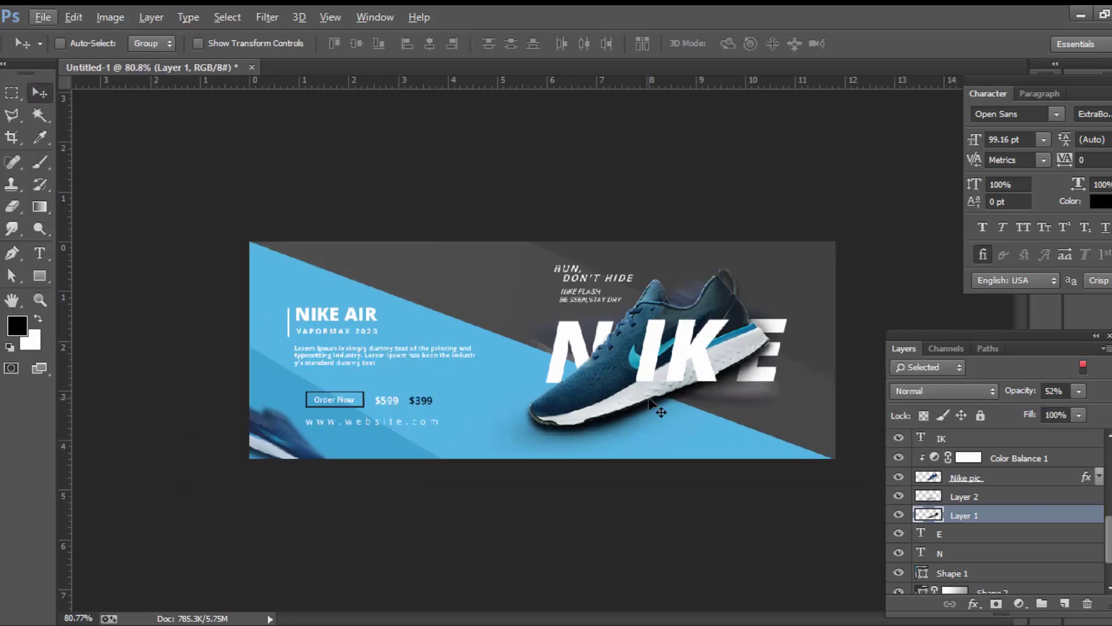
Apply a Motion Blur to the Nike pic copy shoe layer.
scroll(984, 510, "down", 2)
left_click(985, 564)
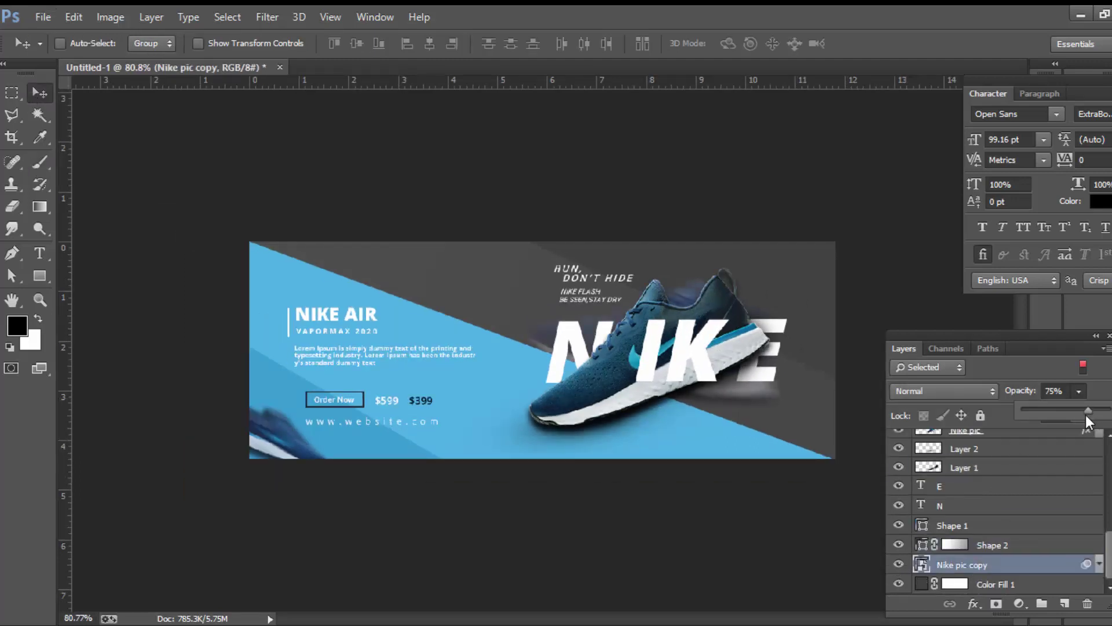
key("ctrl+alt+f")
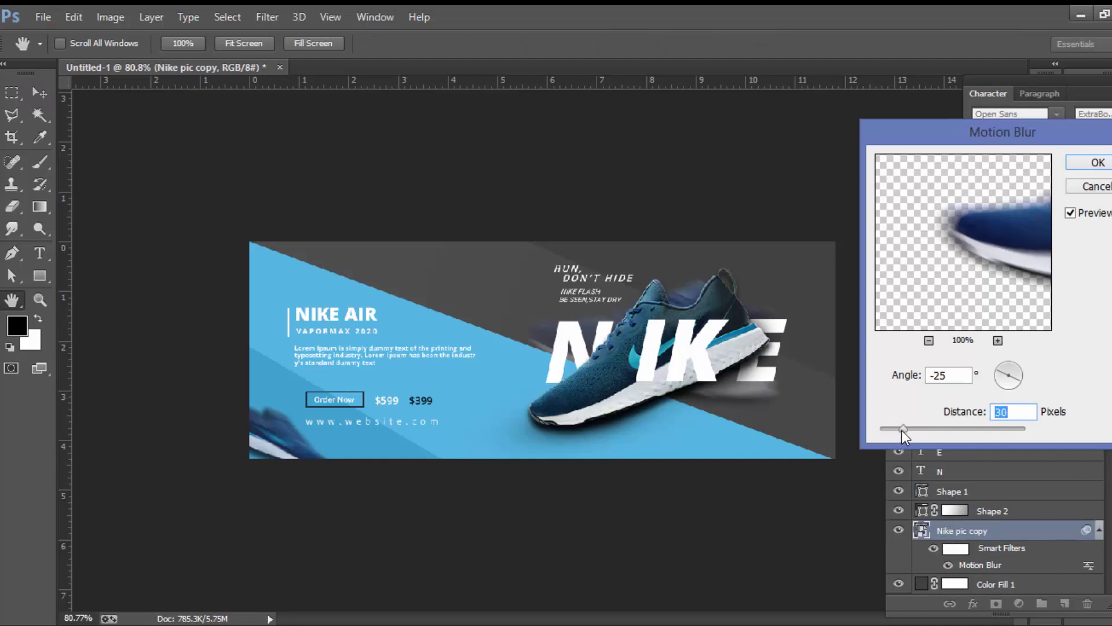
key("Return")
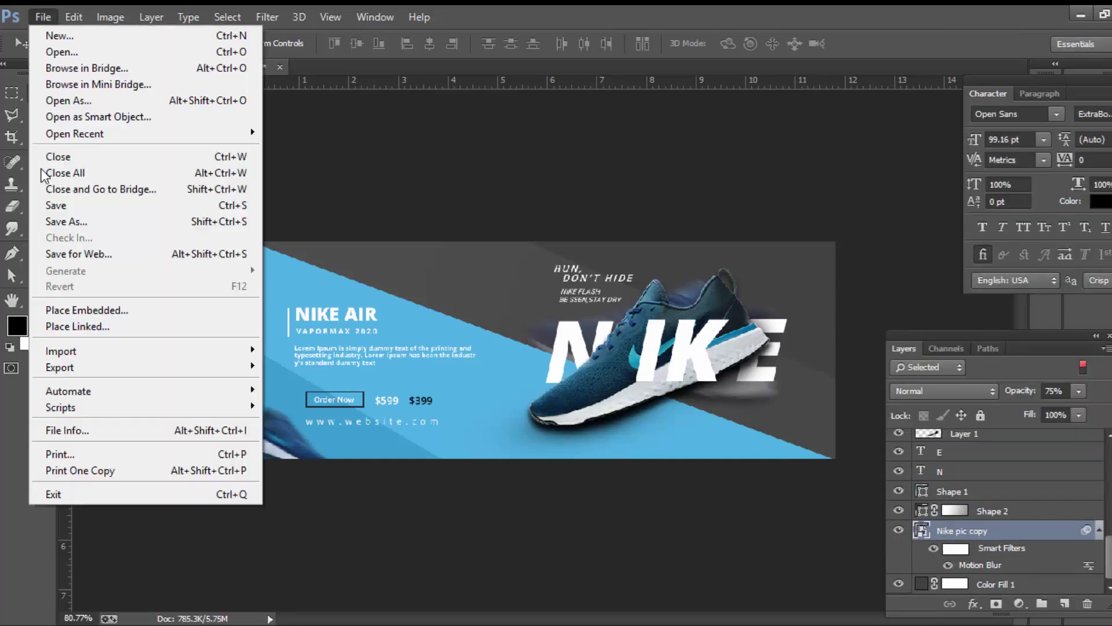
Nudge the Order Now button, prices and URL layers up and left together.
scroll(989, 486, "up", 3)
left_click(956, 455)
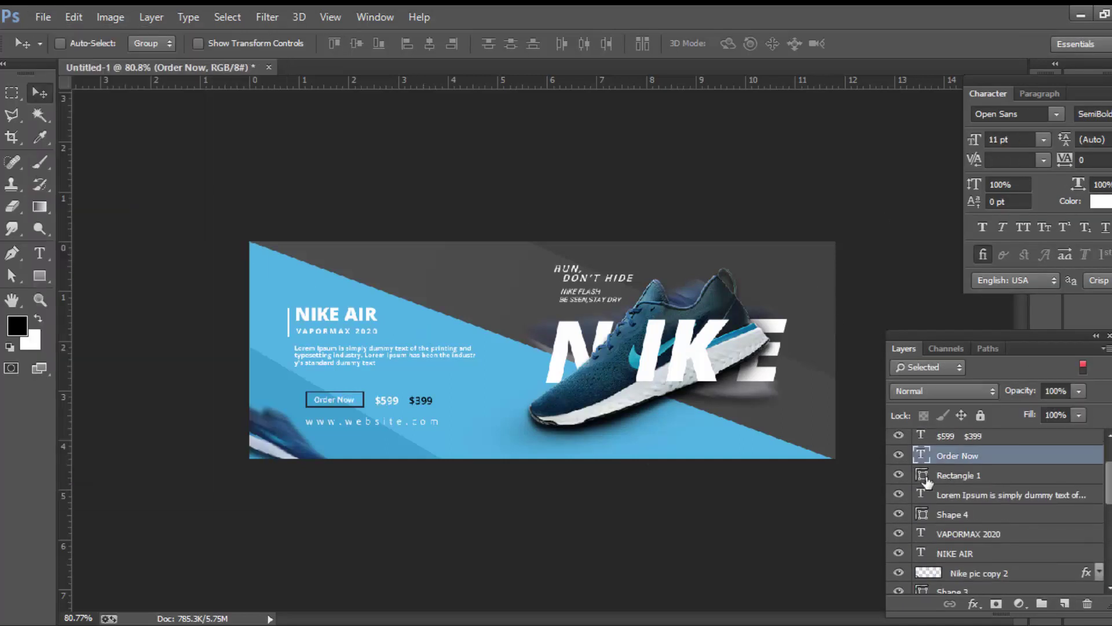
scroll(981, 475, "up", 1)
left_click_drag(448, 412, 440, 408)
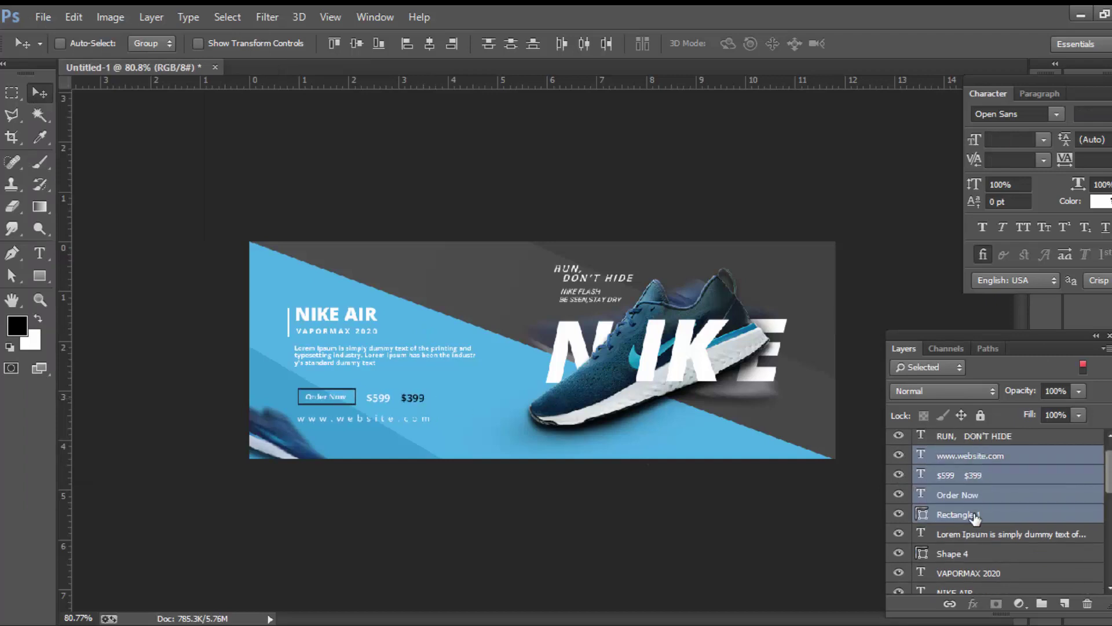
key("shift+Left")
key("Up")
key("Up")
key("Up")
key("Up")
key("Up")
key("Up")
key("Left")
key("Left")
key("Left")
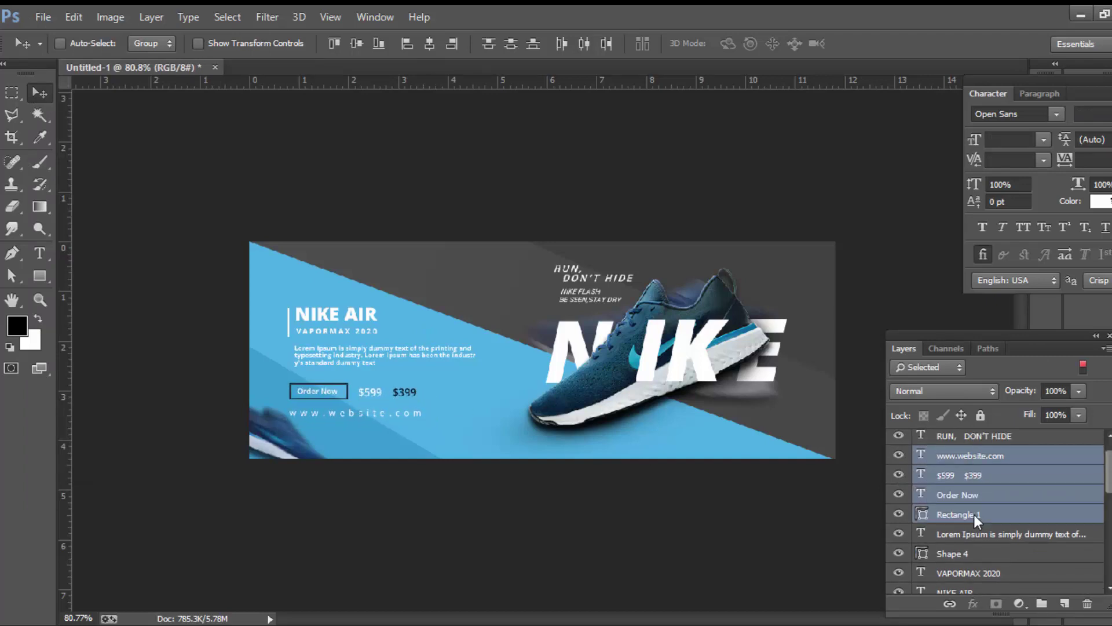
key("Up")
key("Up")
key("Up")
scroll(261, 392, "up", 1)
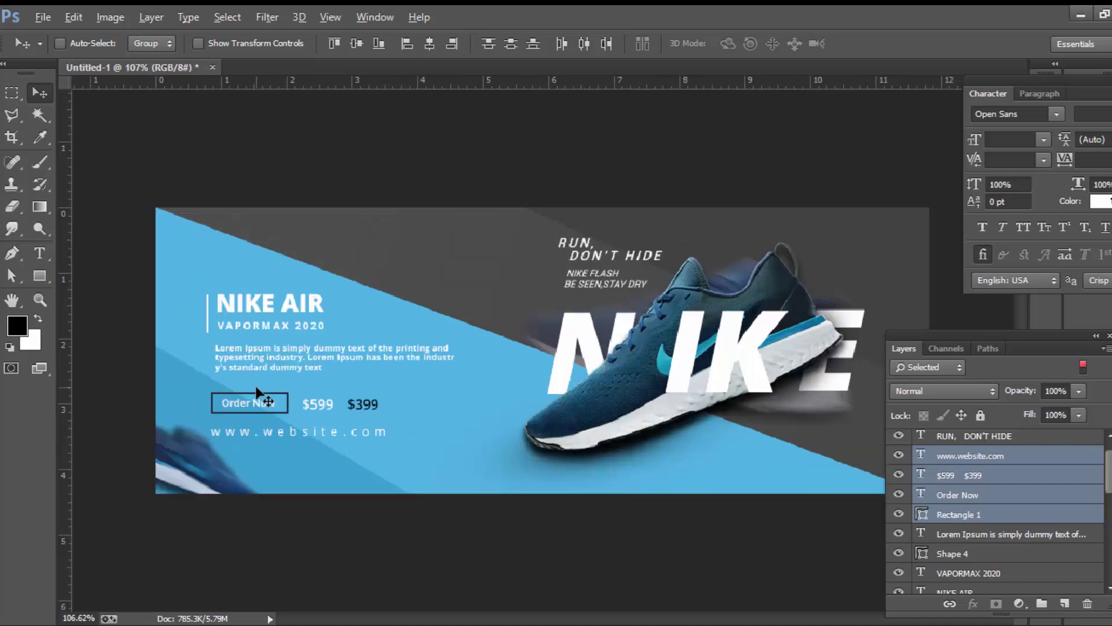
Check the URL's letter spacing and the button rectangle's width and size.
left_click(245, 397, "ctrl")
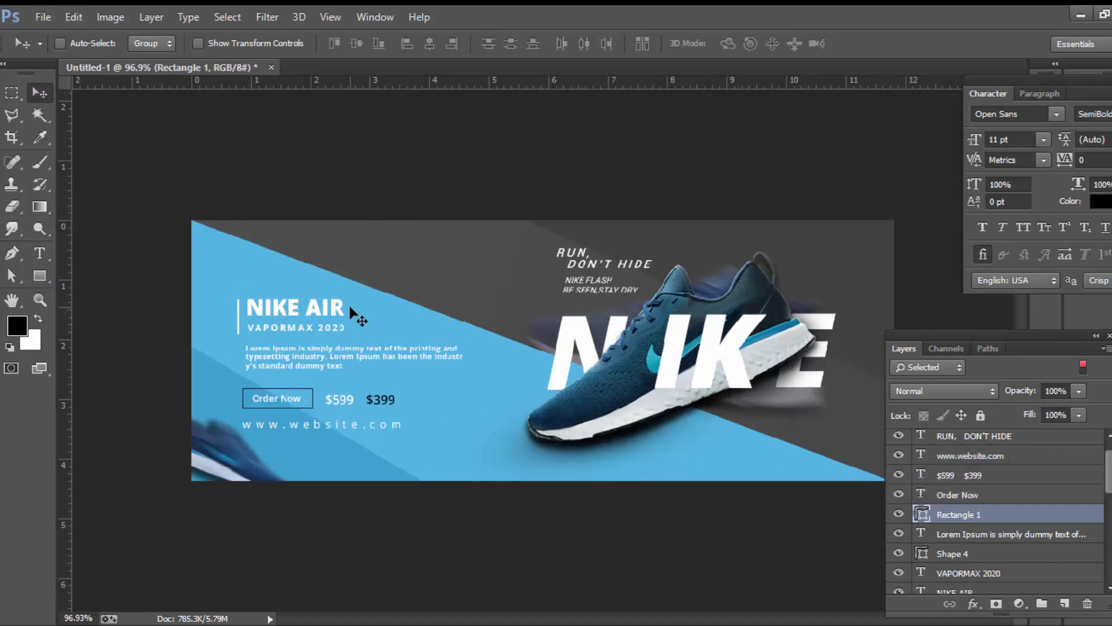
left_click(970, 456)
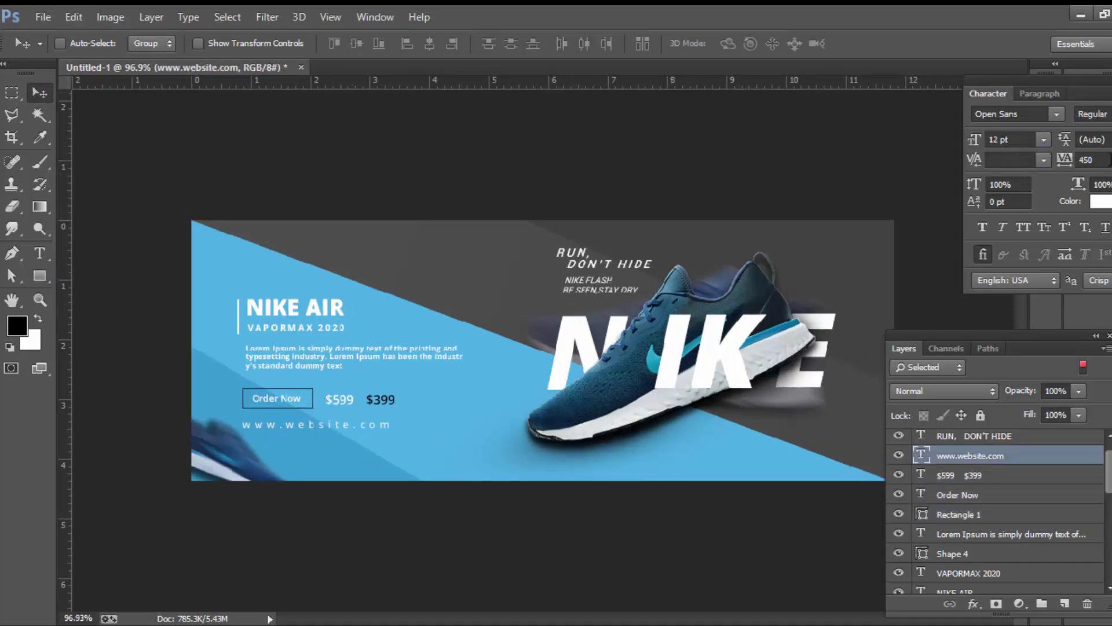
left_click(1089, 159)
type("470")
left_click(956, 514)
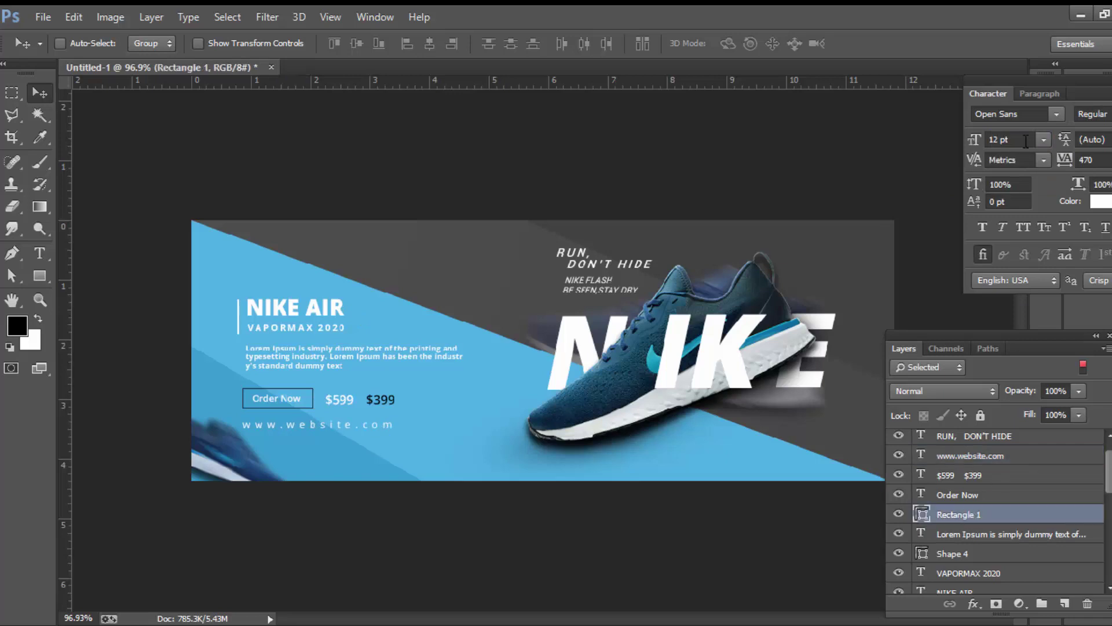
key("u")
left_click(357, 48)
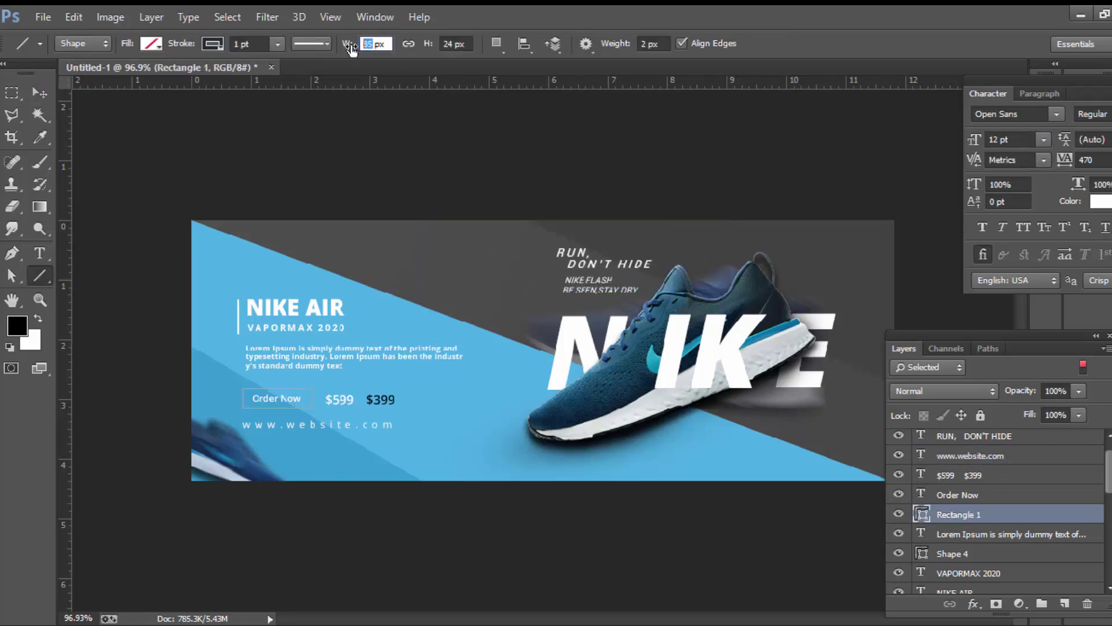
left_click(238, 317, "ctrl")
left_click(956, 498)
left_click(371, 44)
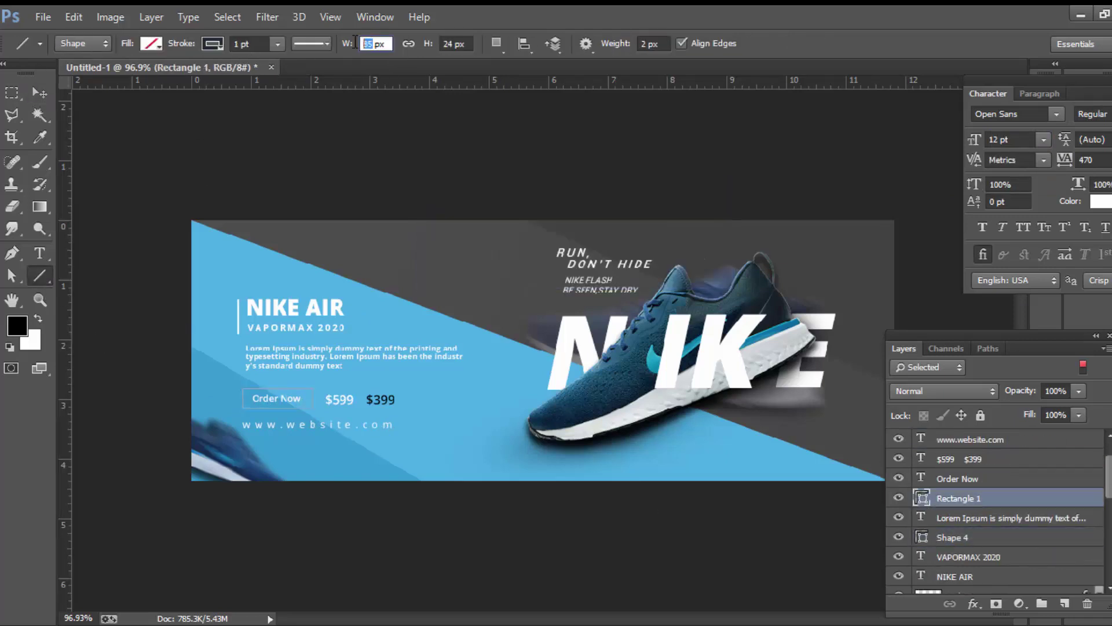
type("75")
Centre the Order Now label within the button rectangle, then select the vertical line beside NIKE AIR.
left_click(37, 95)
left_click(956, 478, "ctrl")
left_click(428, 44)
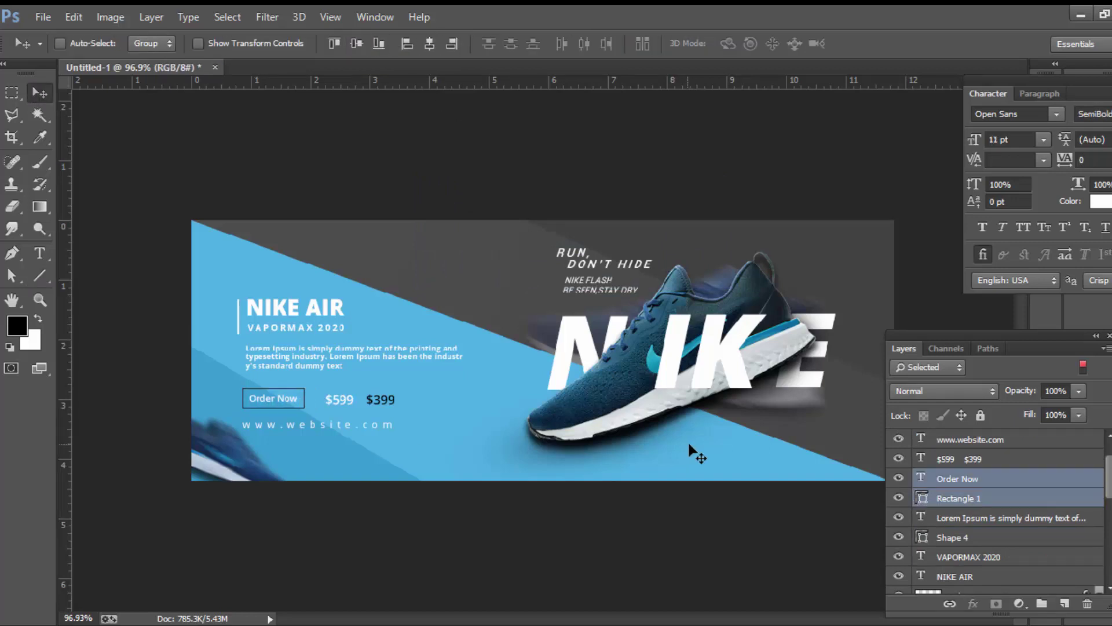
left_click(1014, 517)
left_click(921, 537)
key("u")
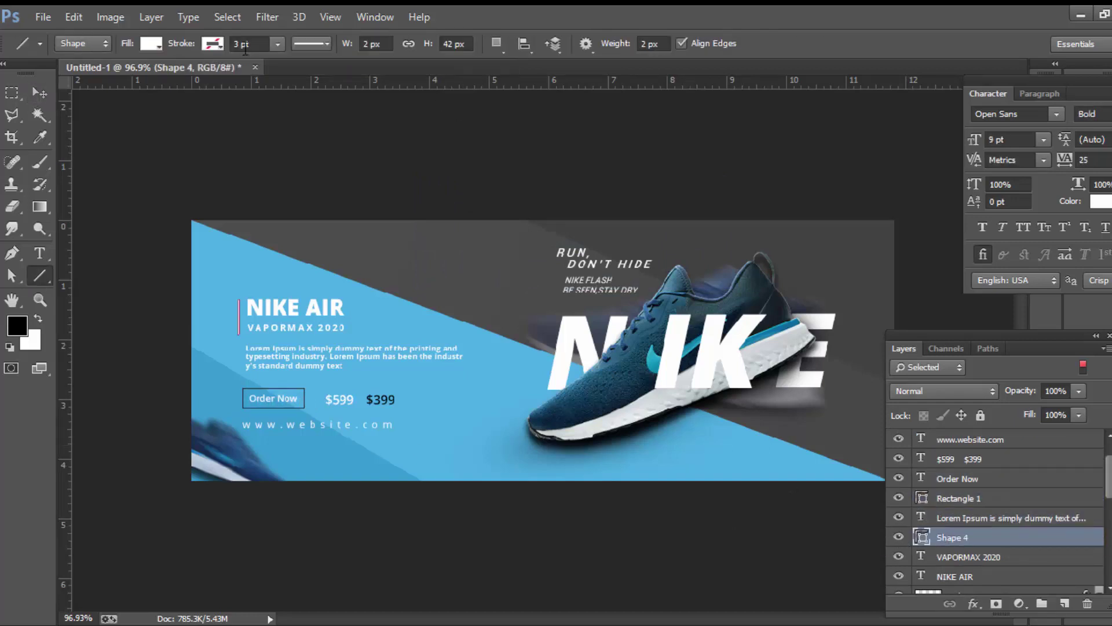